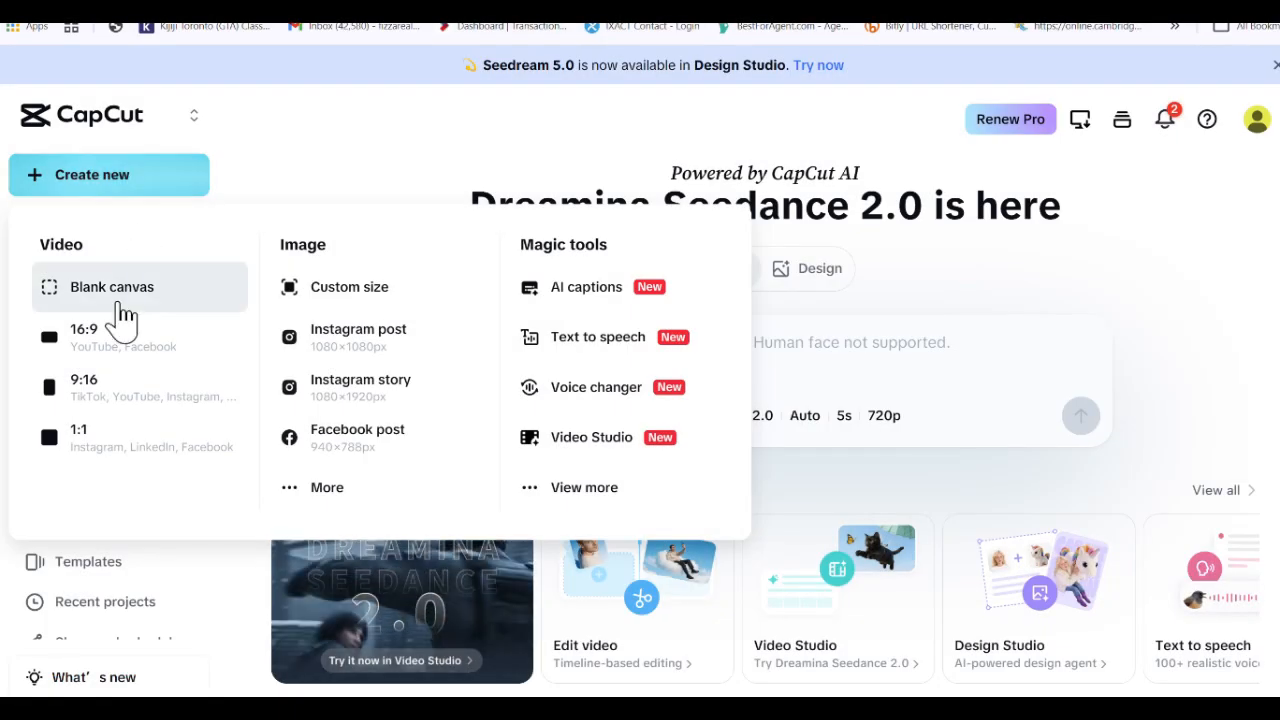
Step: Start a new video project on a blank canvas, browse the media library, and choose to upload a file
click(117, 298)
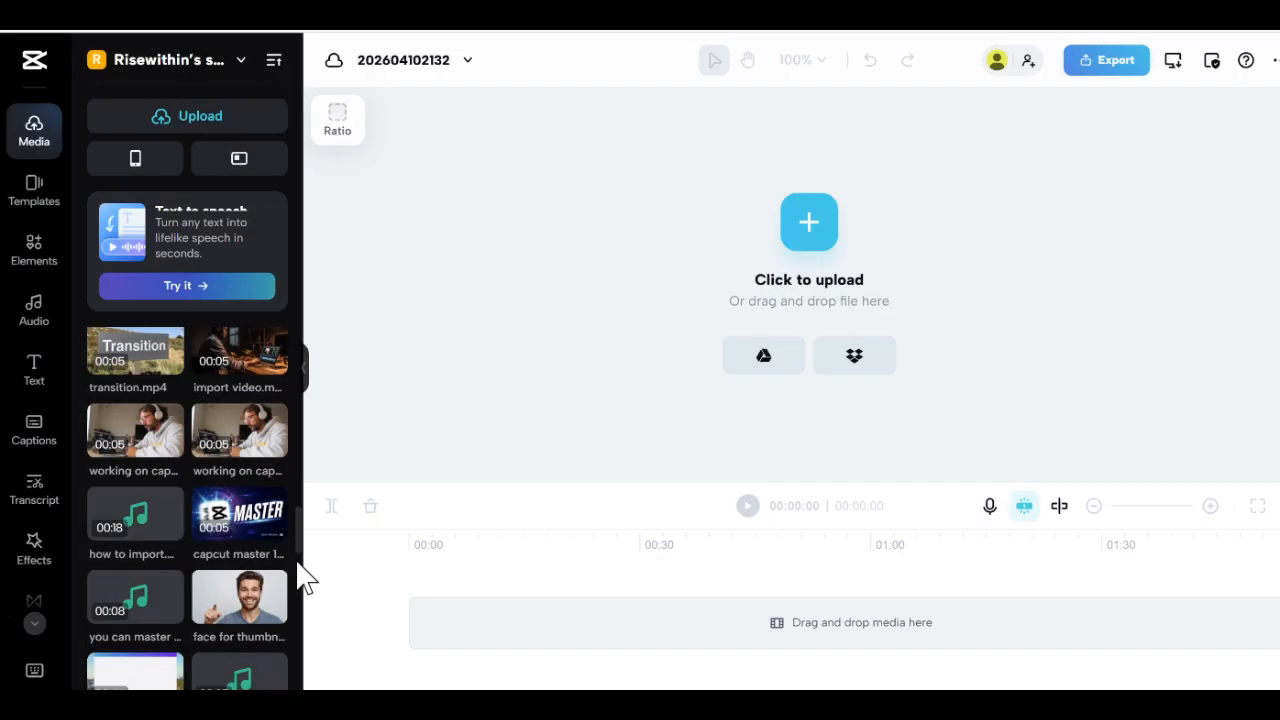
scroll(300, 575, down, 5)
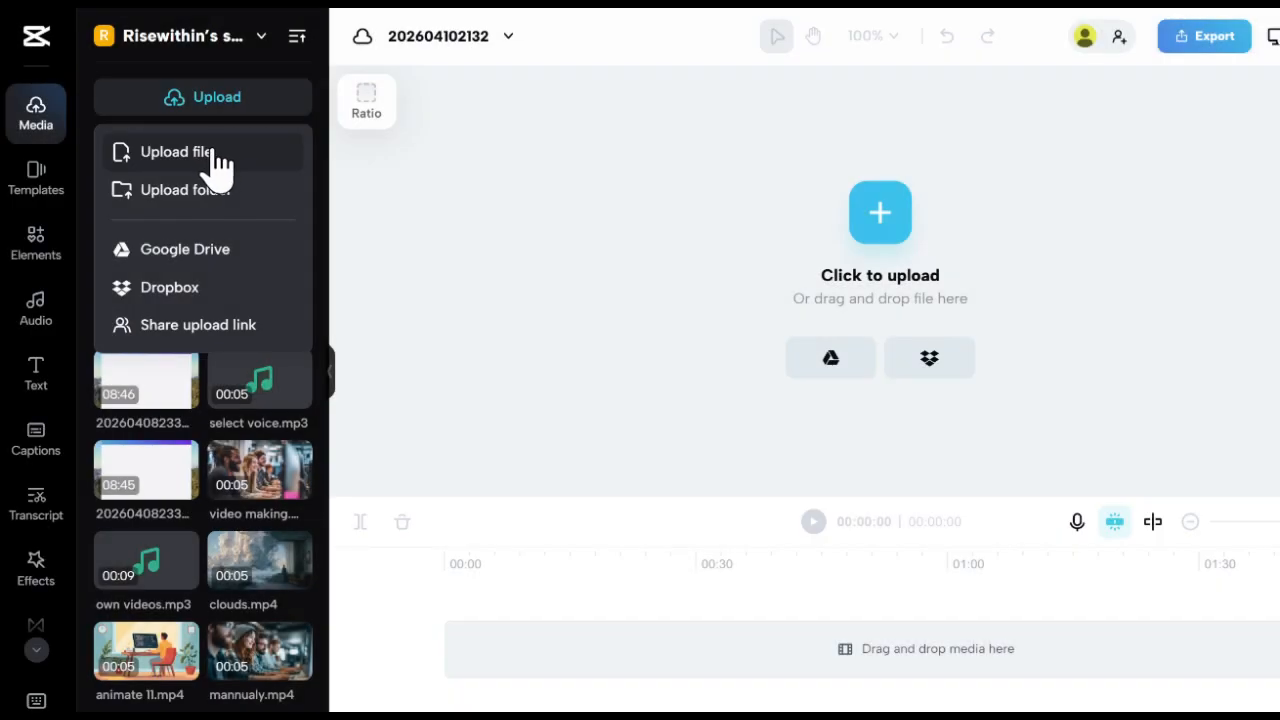
click(220, 166)
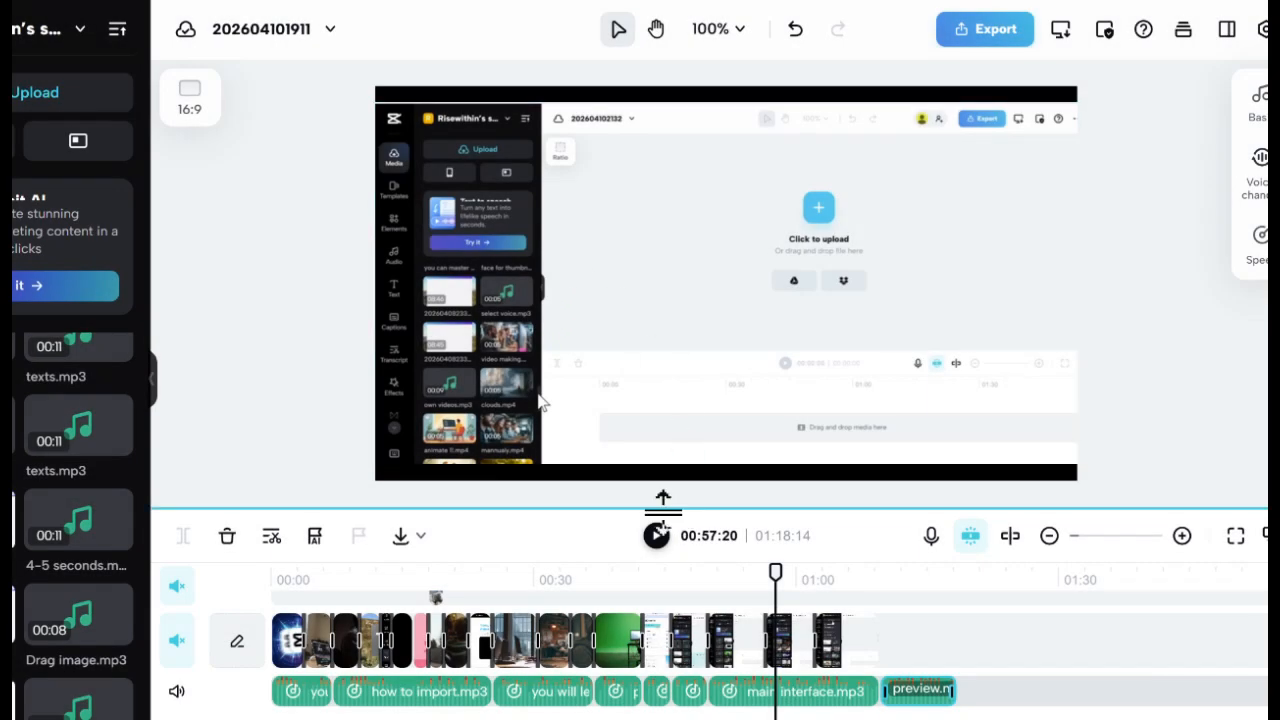
Step: Play back part of the timeline in the preview and look over the canvas zoom options
click(657, 537)
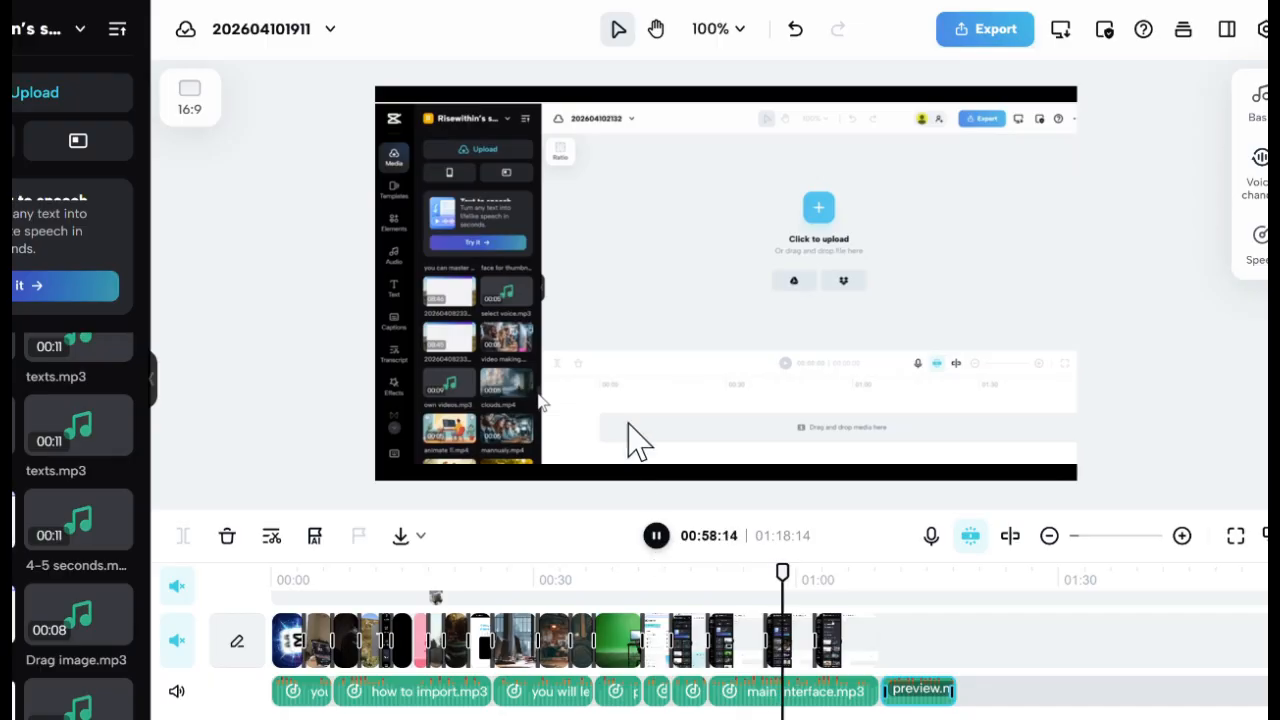
drag(794, 573, 551, 449)
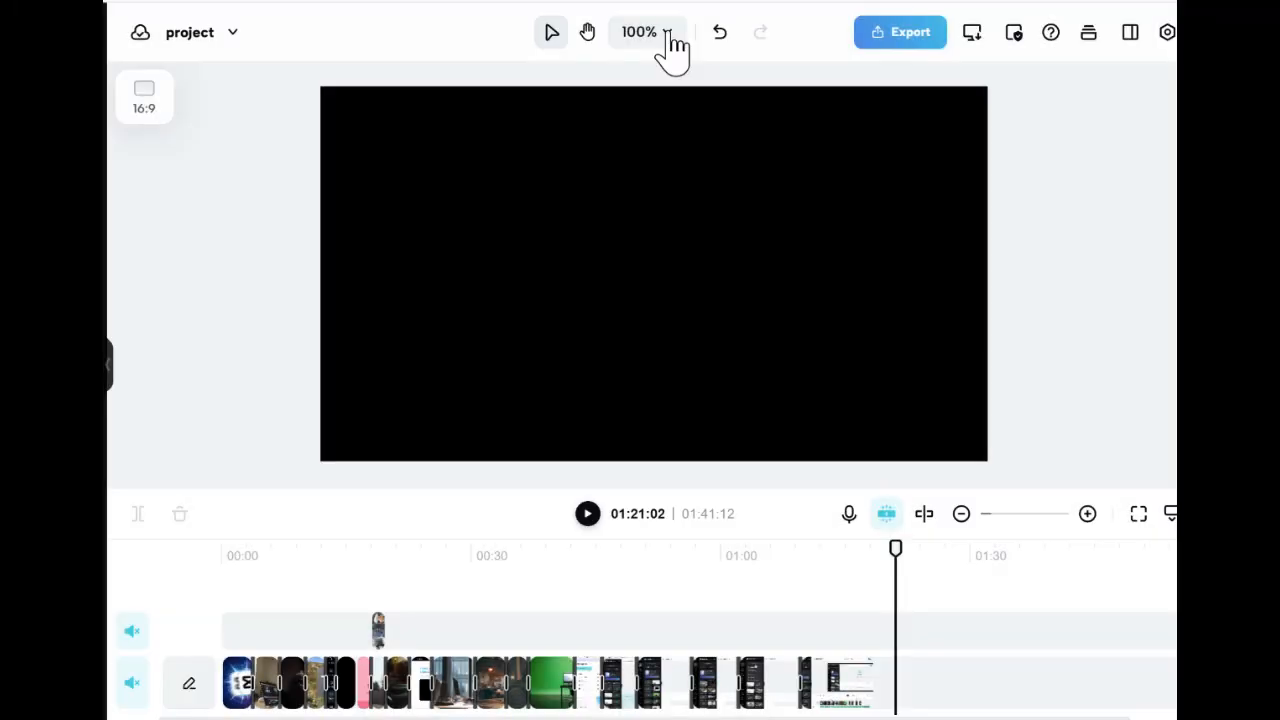
click(665, 35)
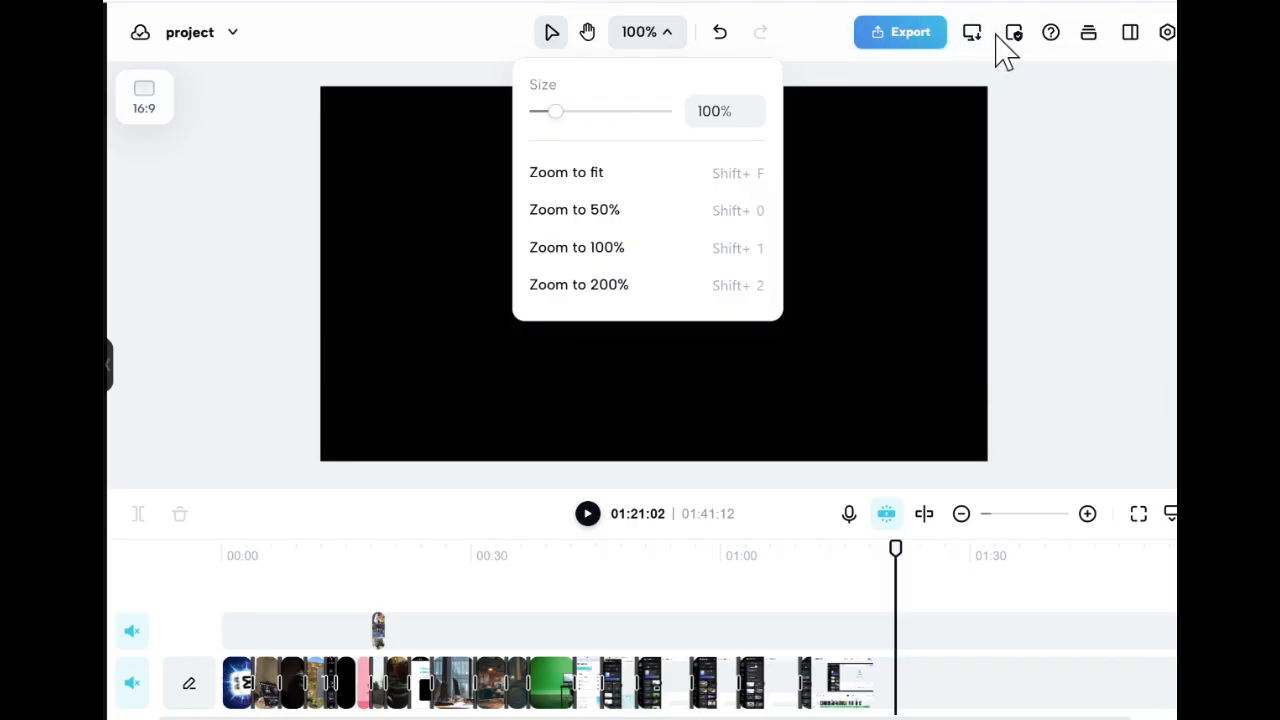
mouse_move(1018, 36)
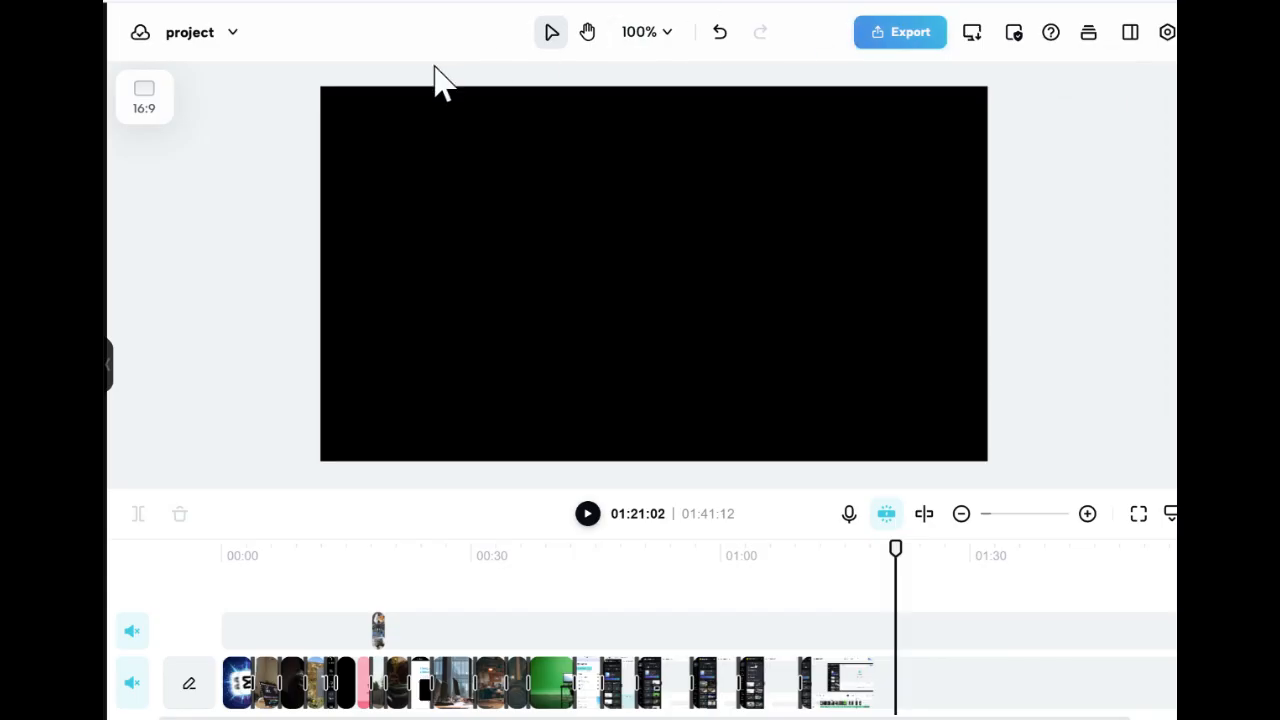
mouse_move(234, 34)
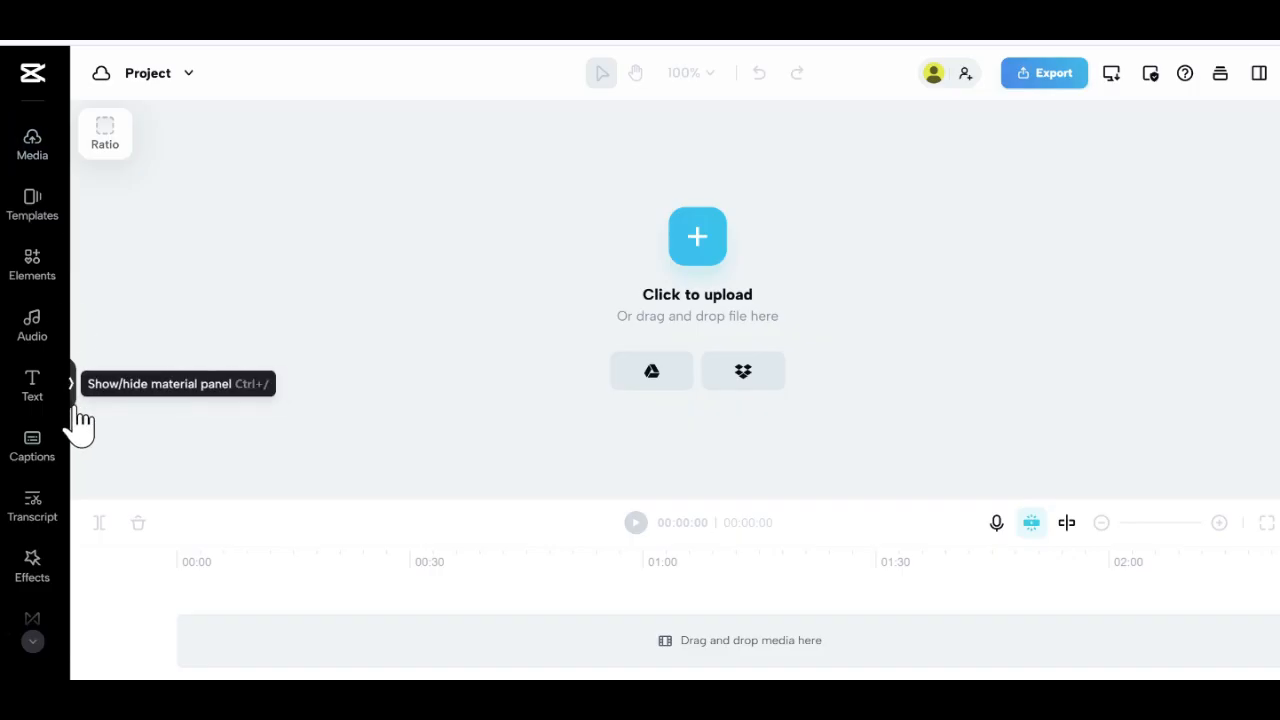
Step: Reveal the media library and add the capcut master 1.mp4 video and the face for thumbnail.jpg image to the timeline
click(74, 392)
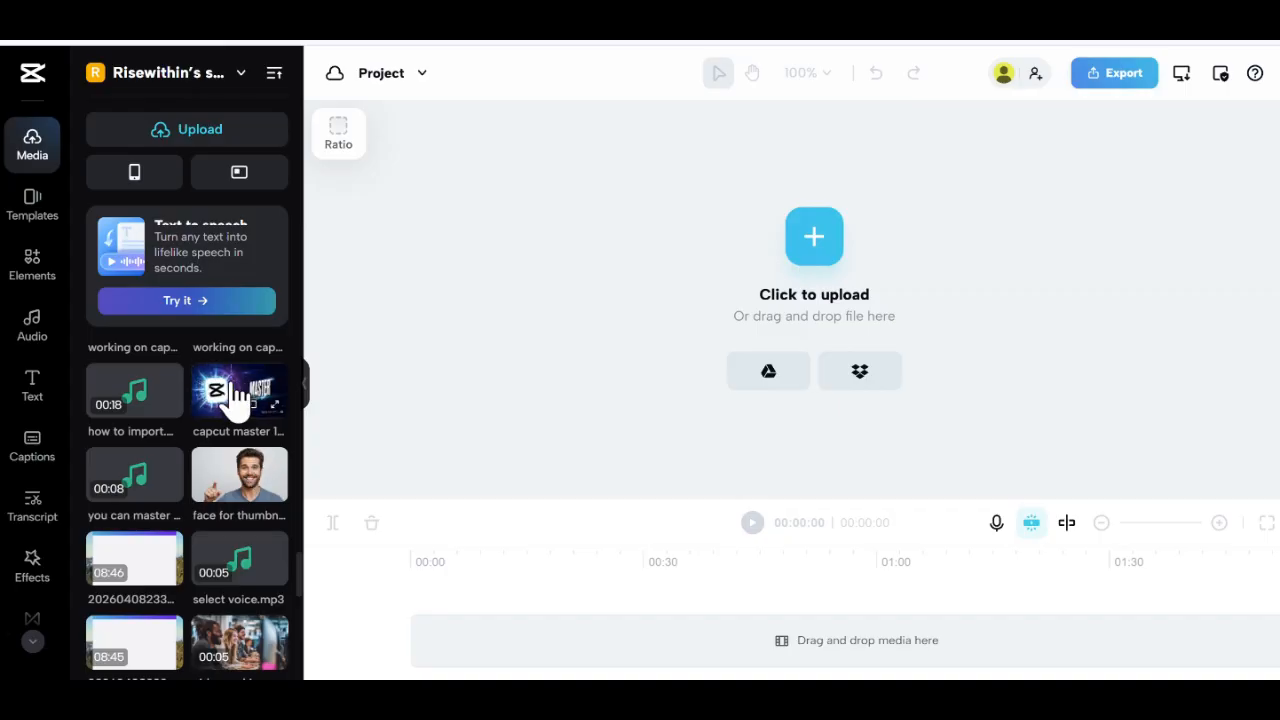
drag(240, 405, 423, 640)
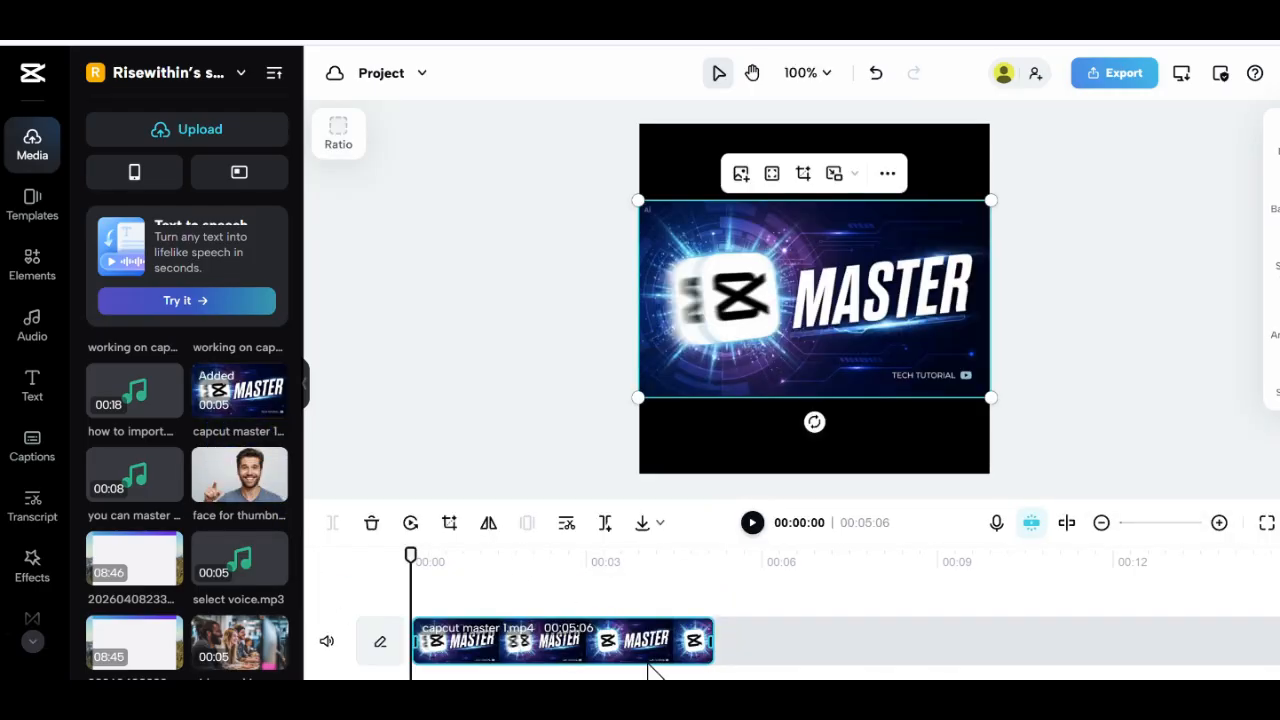
drag(268, 513, 430, 640)
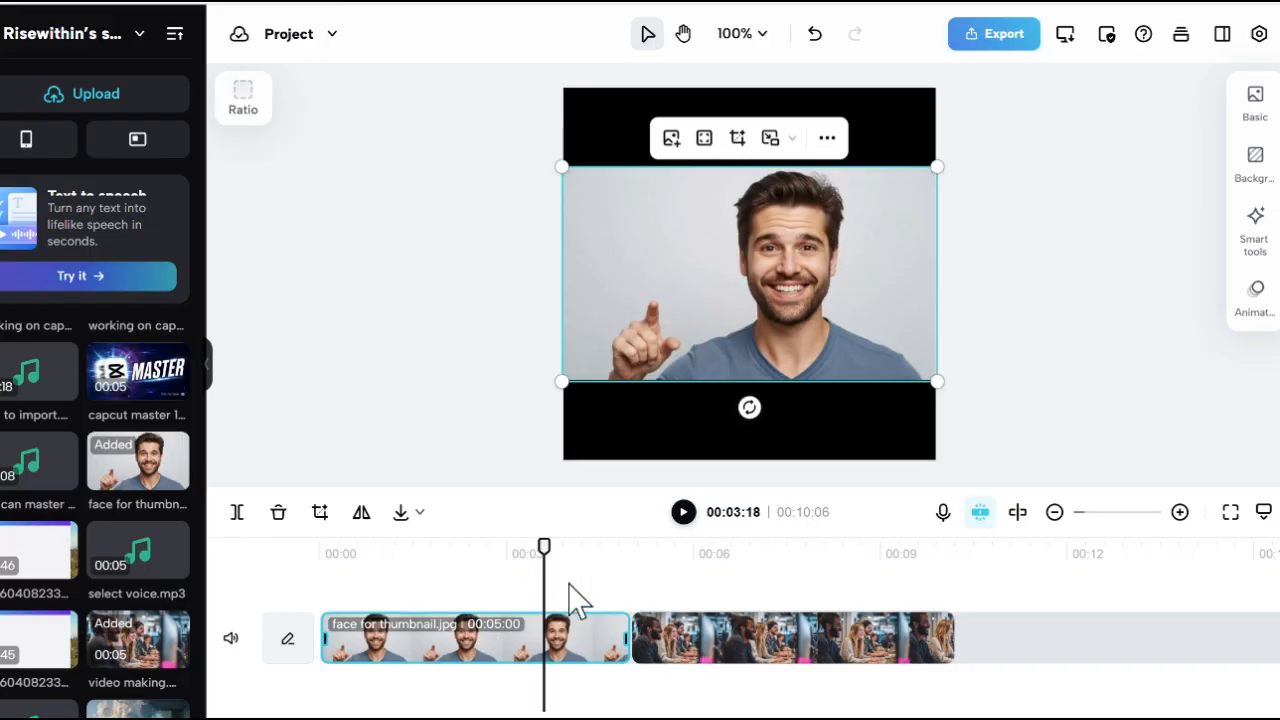
Step: Play back the opening seconds of the face for thumbnail.jpg clip in the preview
scroll(487, 655, down, 5)
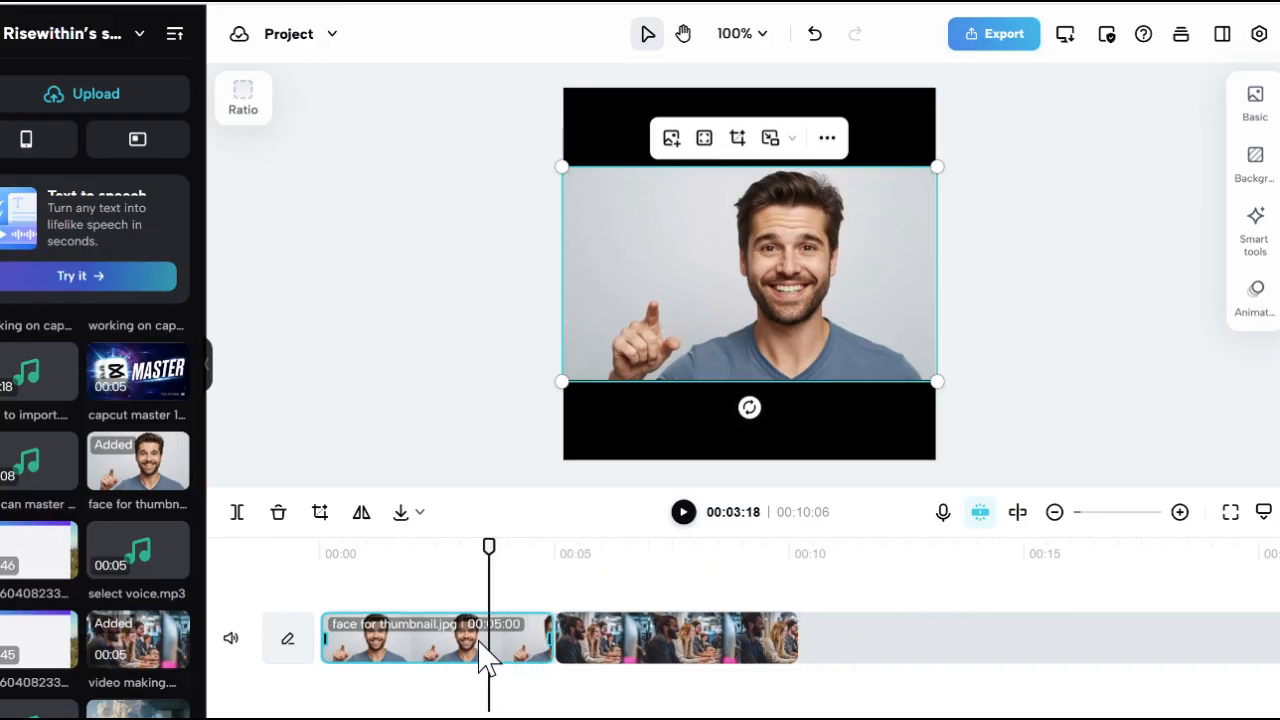
scroll(487, 655, down, 1)
scroll(487, 655, down, 1)
scroll(487, 655, up, 3)
scroll(487, 655, up, 4)
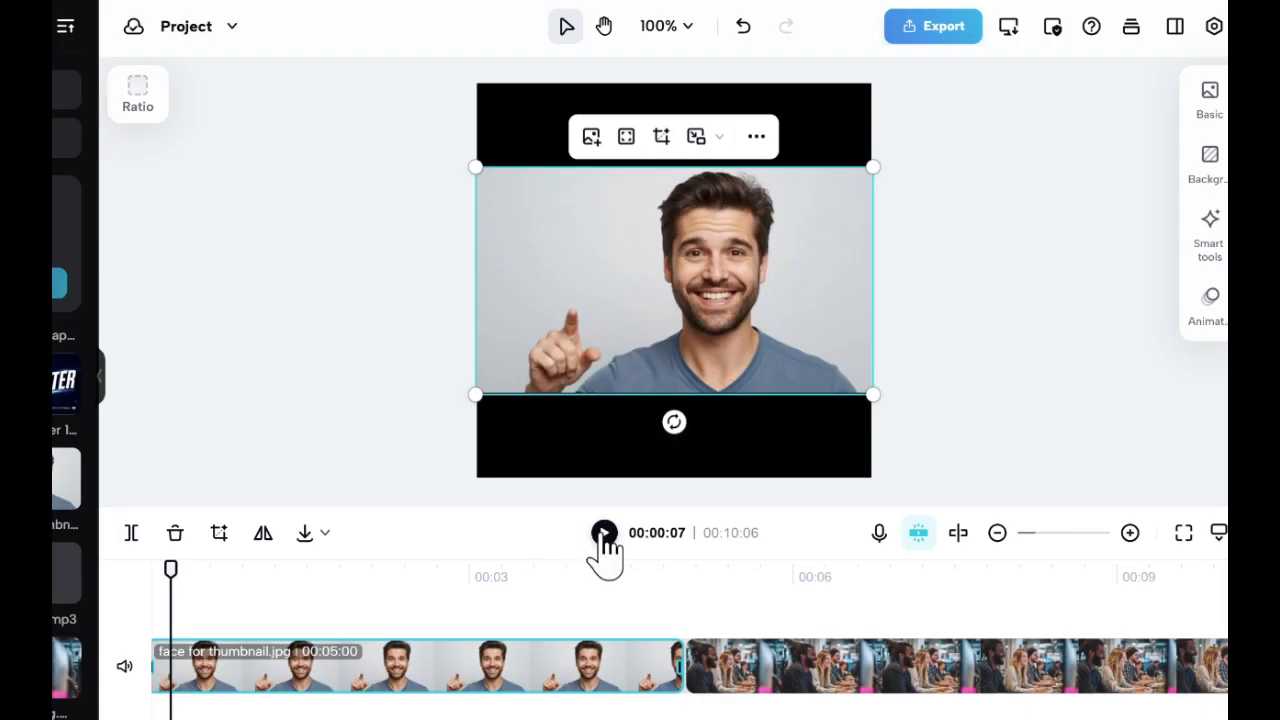
click(604, 533)
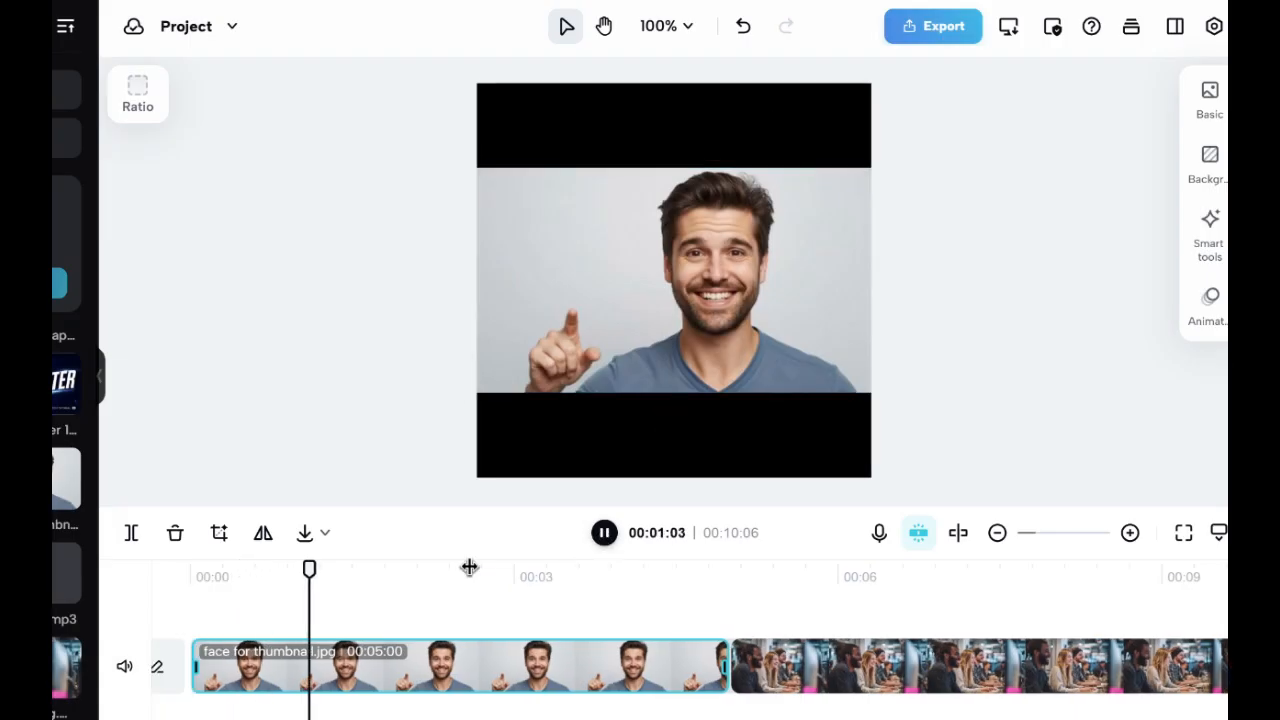
click(604, 533)
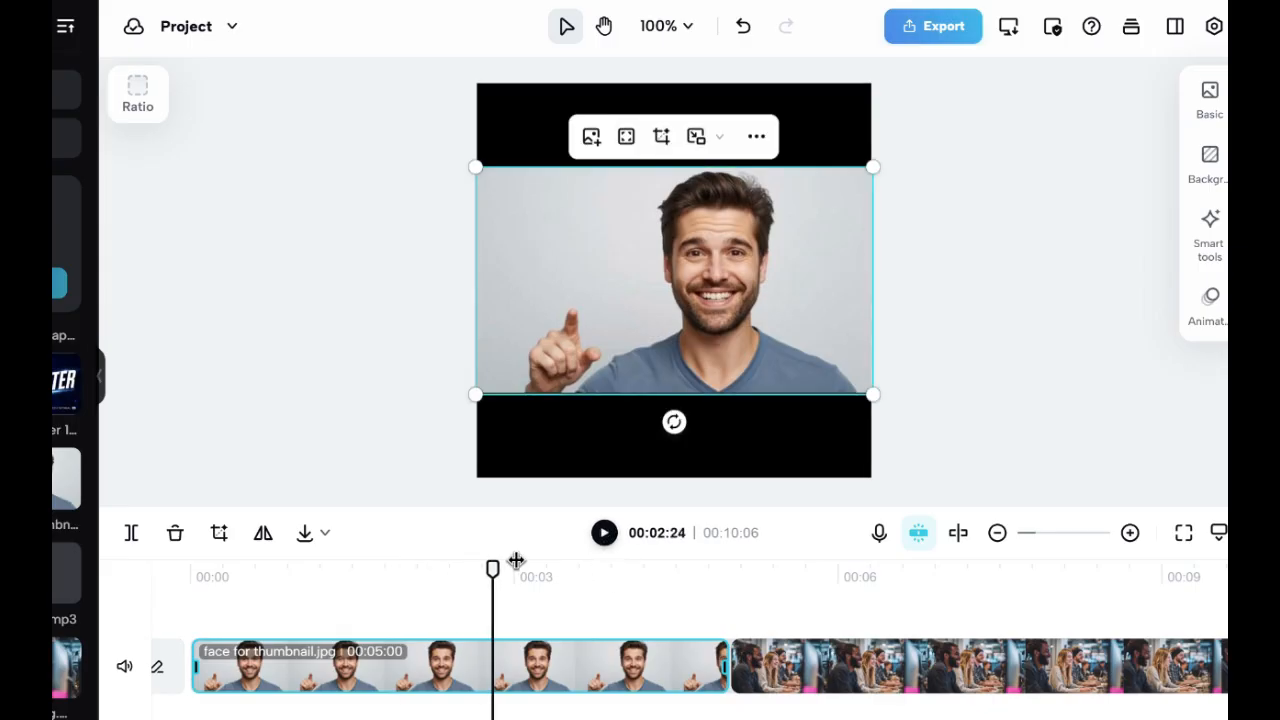
Step: Split the face for thumbnail.jpg clip at 00:01:21
drag(493, 569, 374, 589)
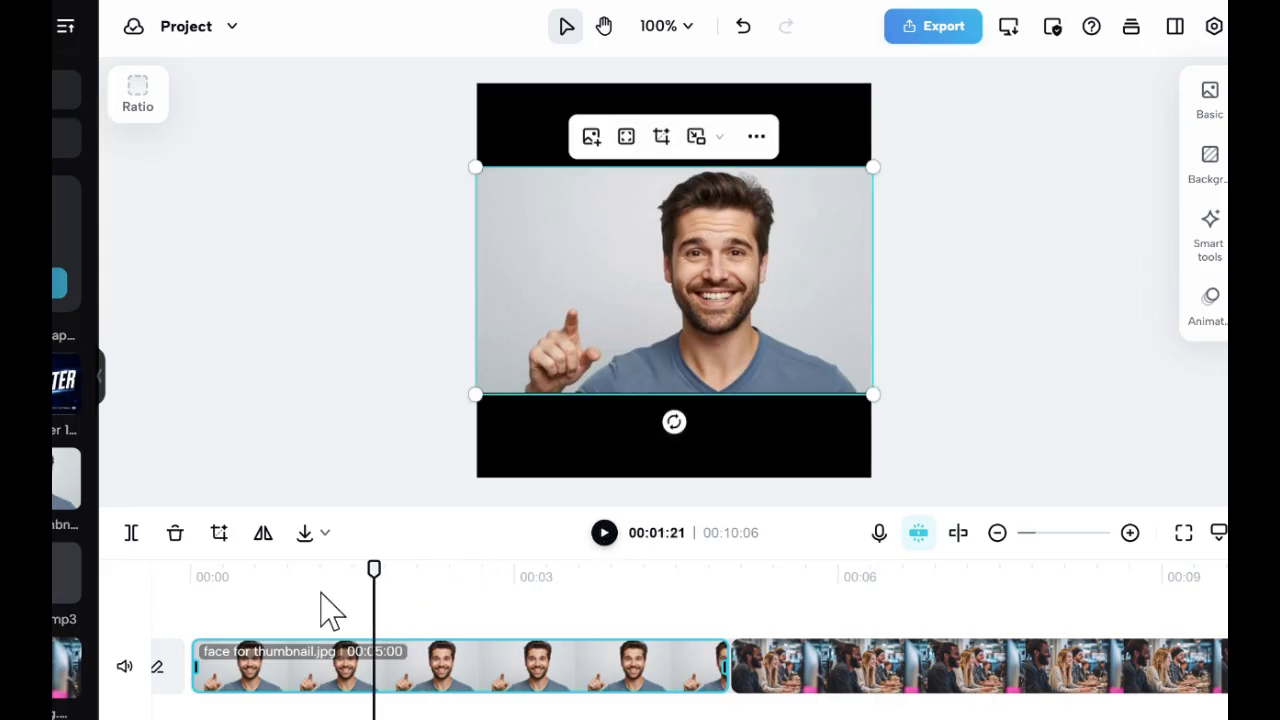
click(131, 536)
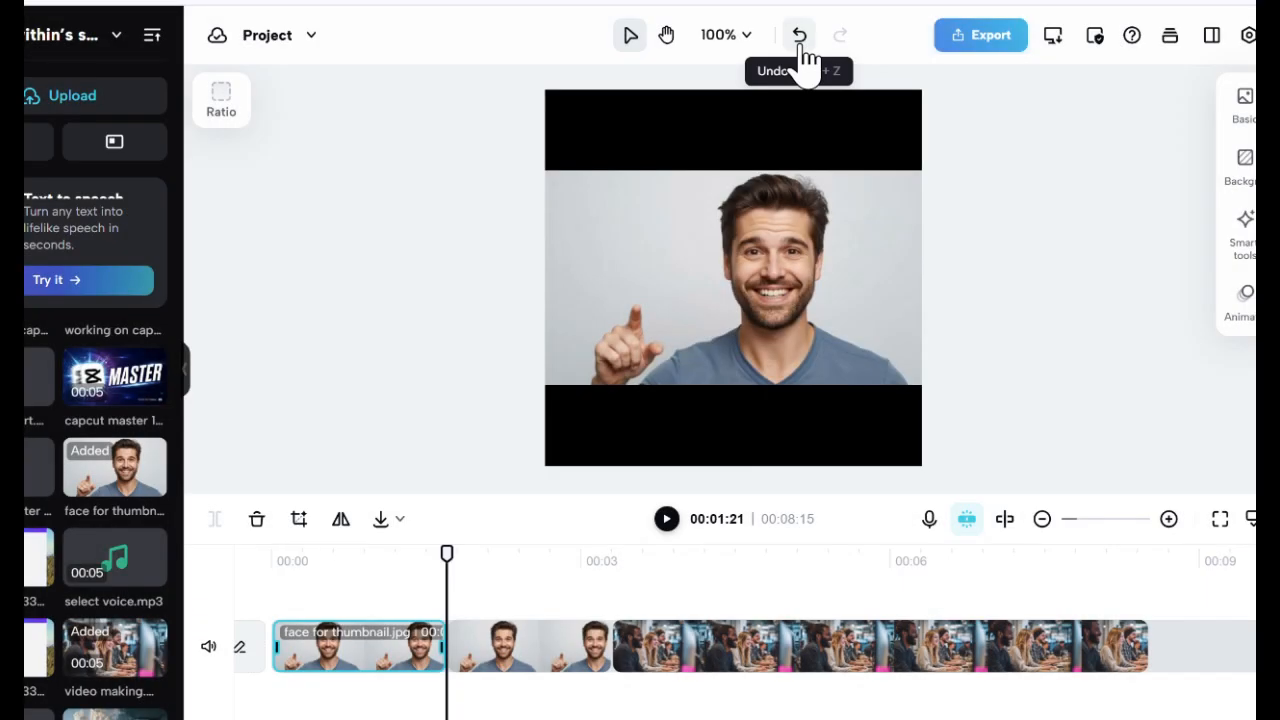
Step: Undo the last split and shorten the face for thumbnail.jpg clip by trimming its end back close to the playhead
click(799, 35)
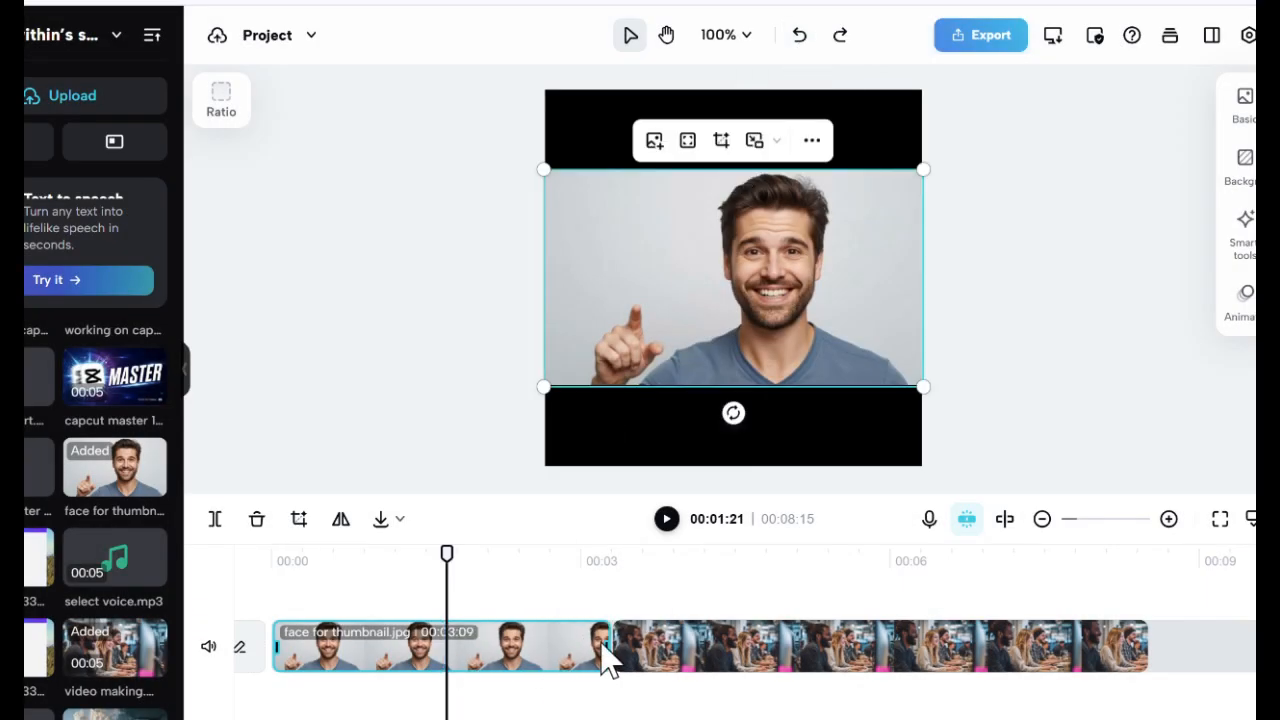
drag(600, 643, 453, 648)
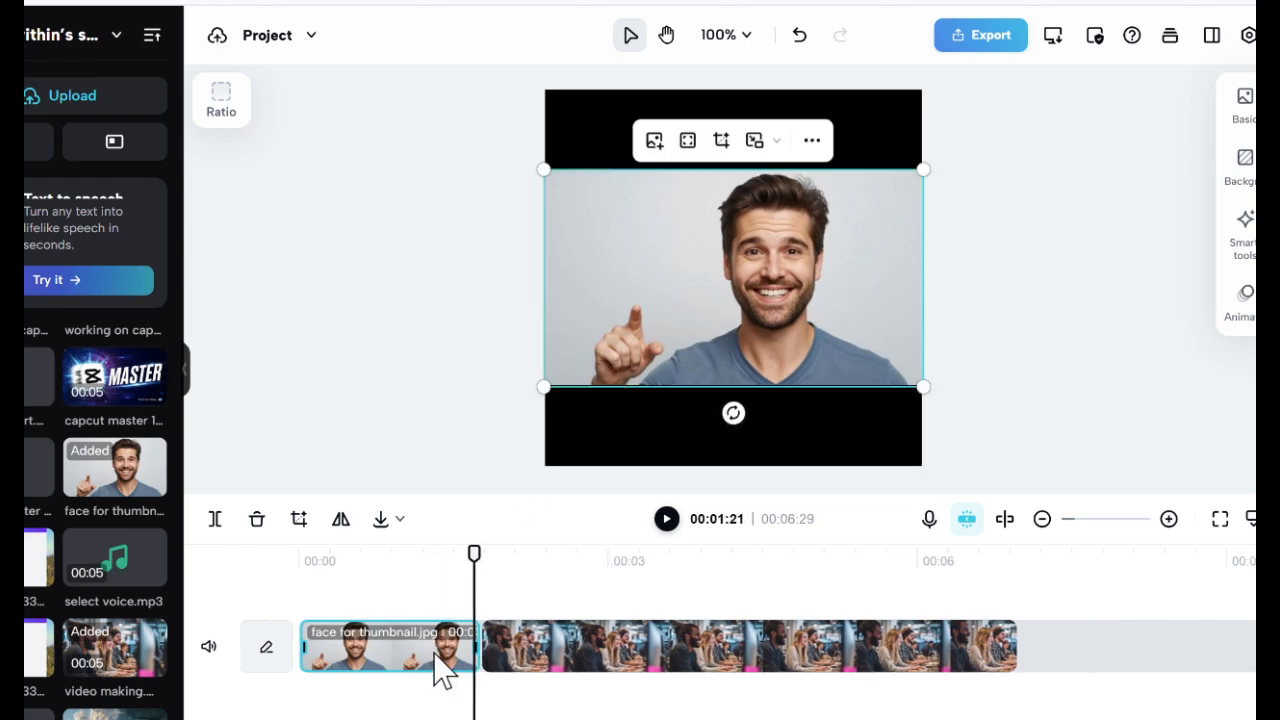
Step: Split the shortened face for thumbnail.jpg clip at 00:00:29 and select the piece after the cut
drag(478, 548, 398, 551)
click(215, 522)
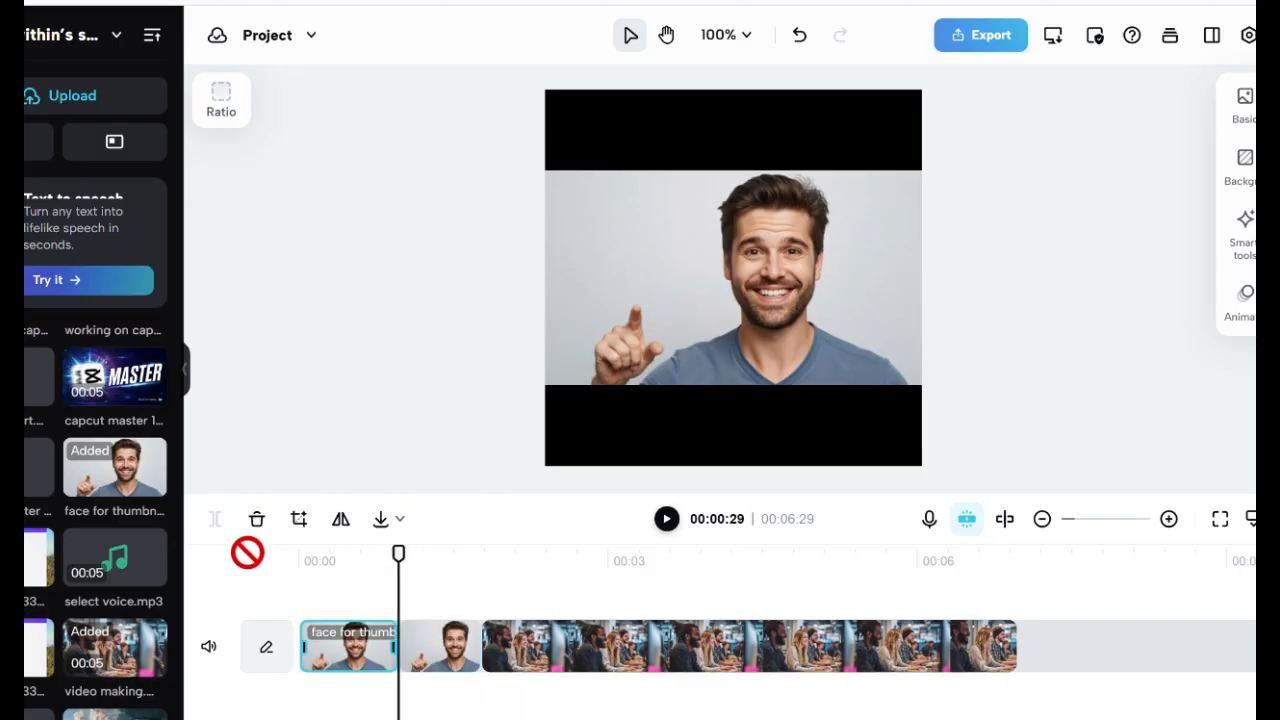
drag(400, 551, 443, 551)
click(432, 630)
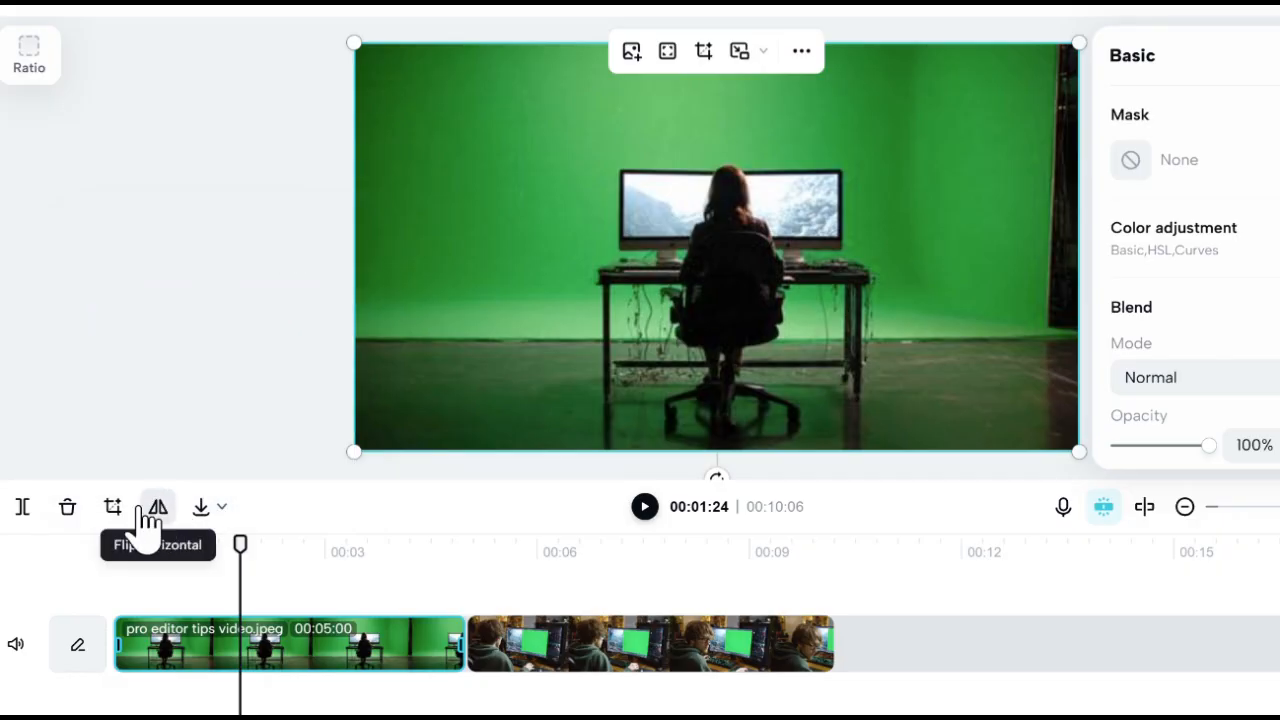
mouse_move(115, 506)
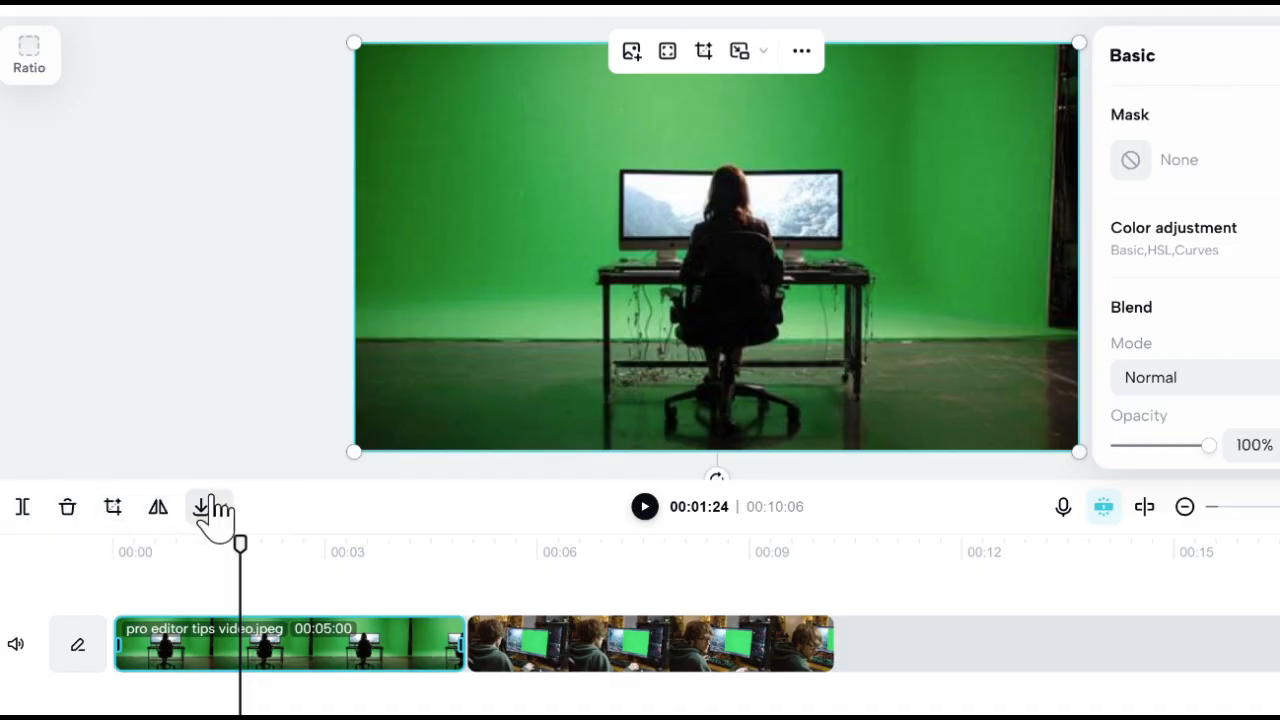
mouse_move(230, 518)
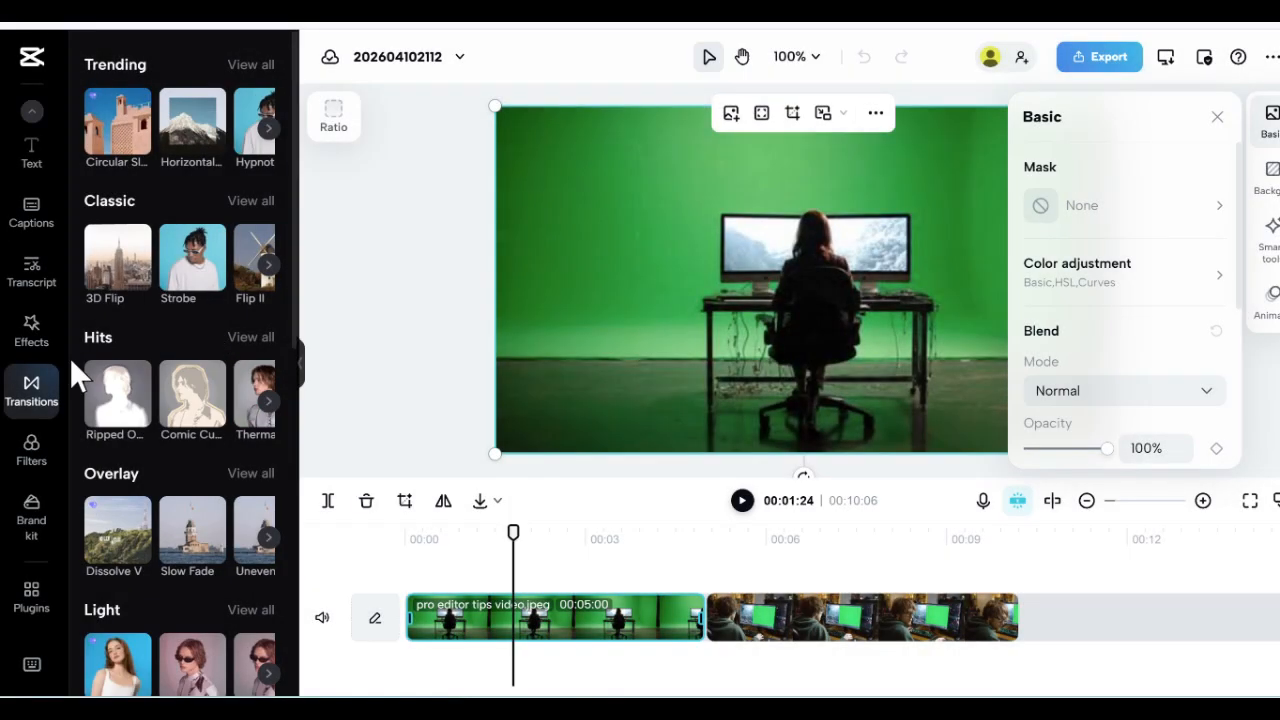
Step: Add the Horizontal transition from the Trending transitions at the 00:05:00 cut between the two clips
click(38, 396)
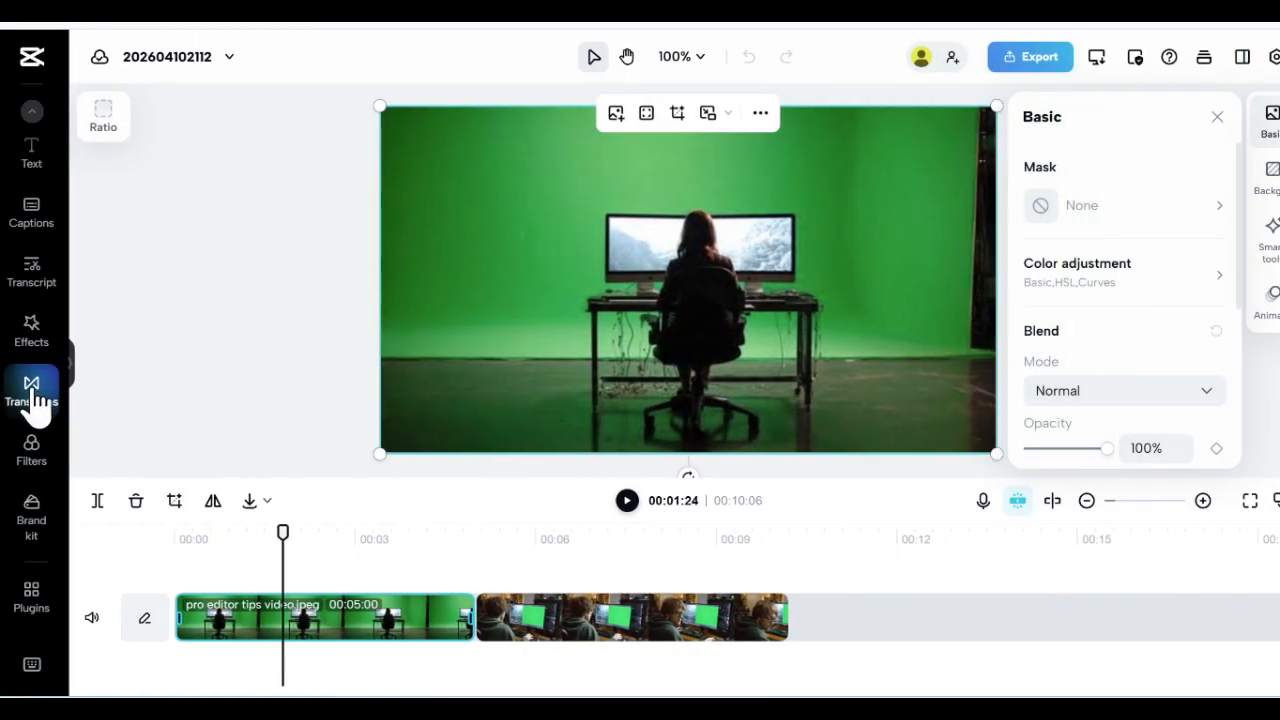
click(36, 398)
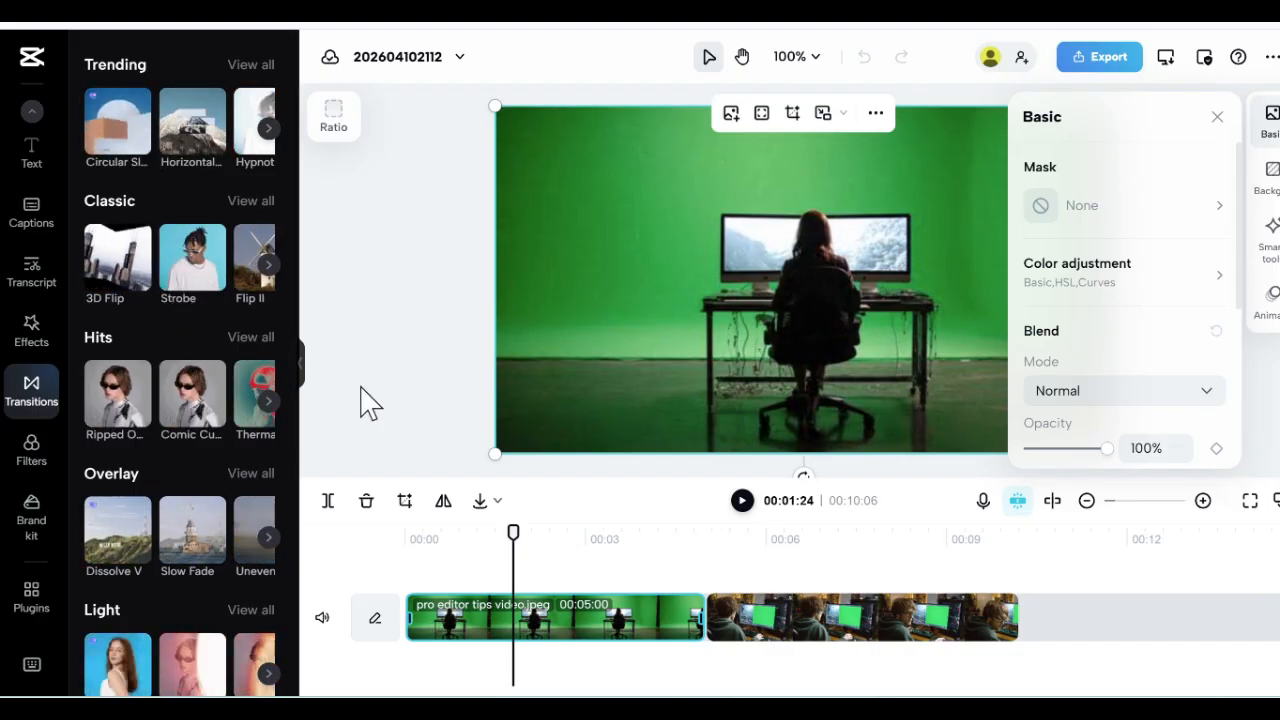
drag(537, 543, 706, 543)
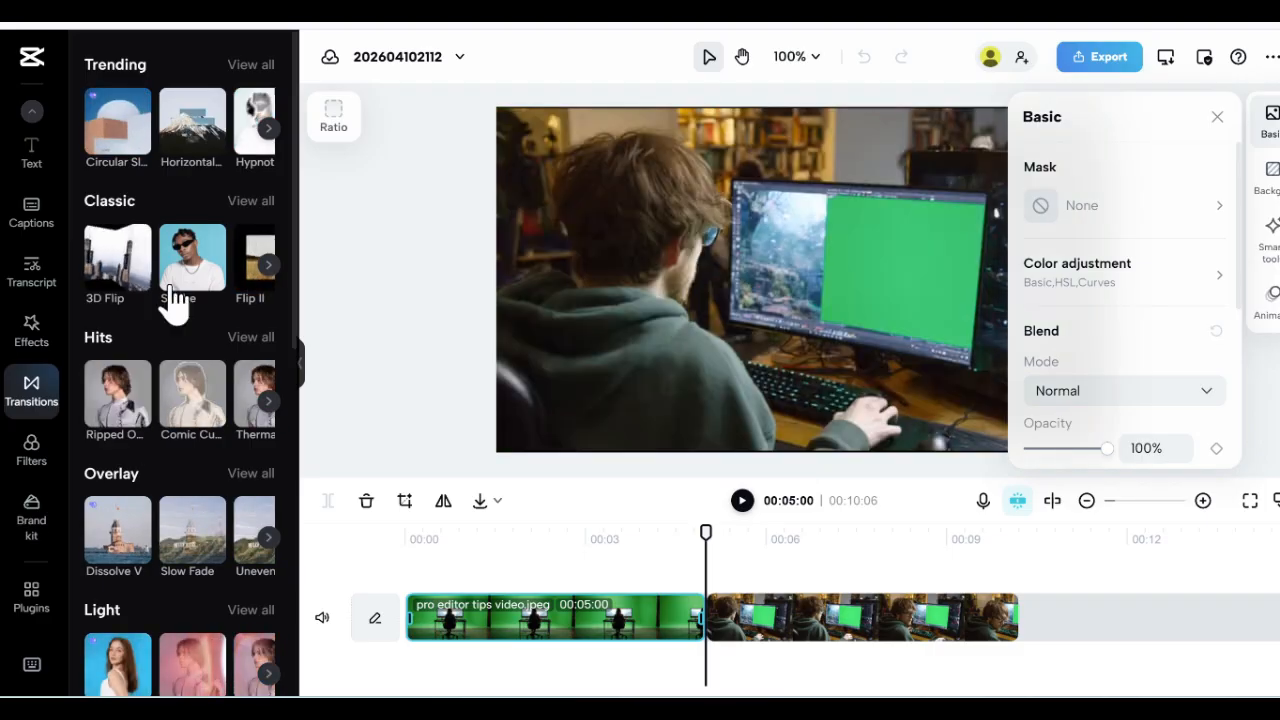
drag(190, 165, 694, 665)
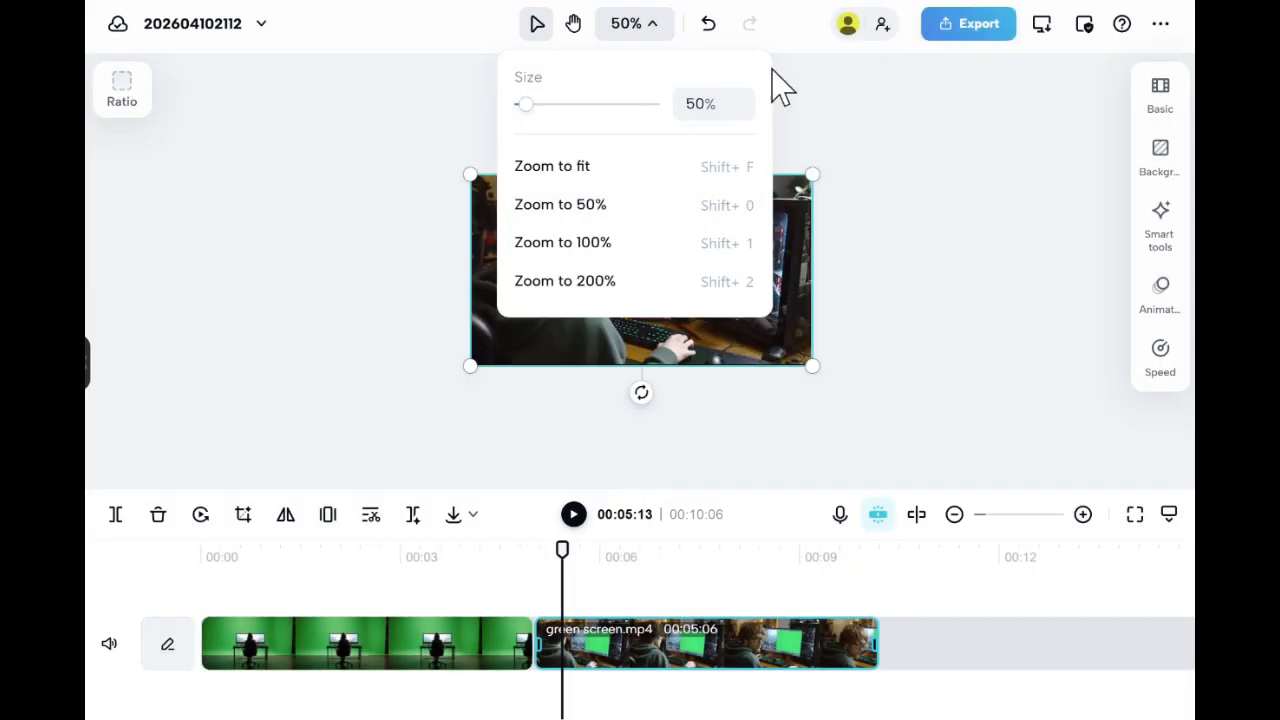
Step: Set the canvas preview zoom to 100%
click(791, 106)
click(657, 40)
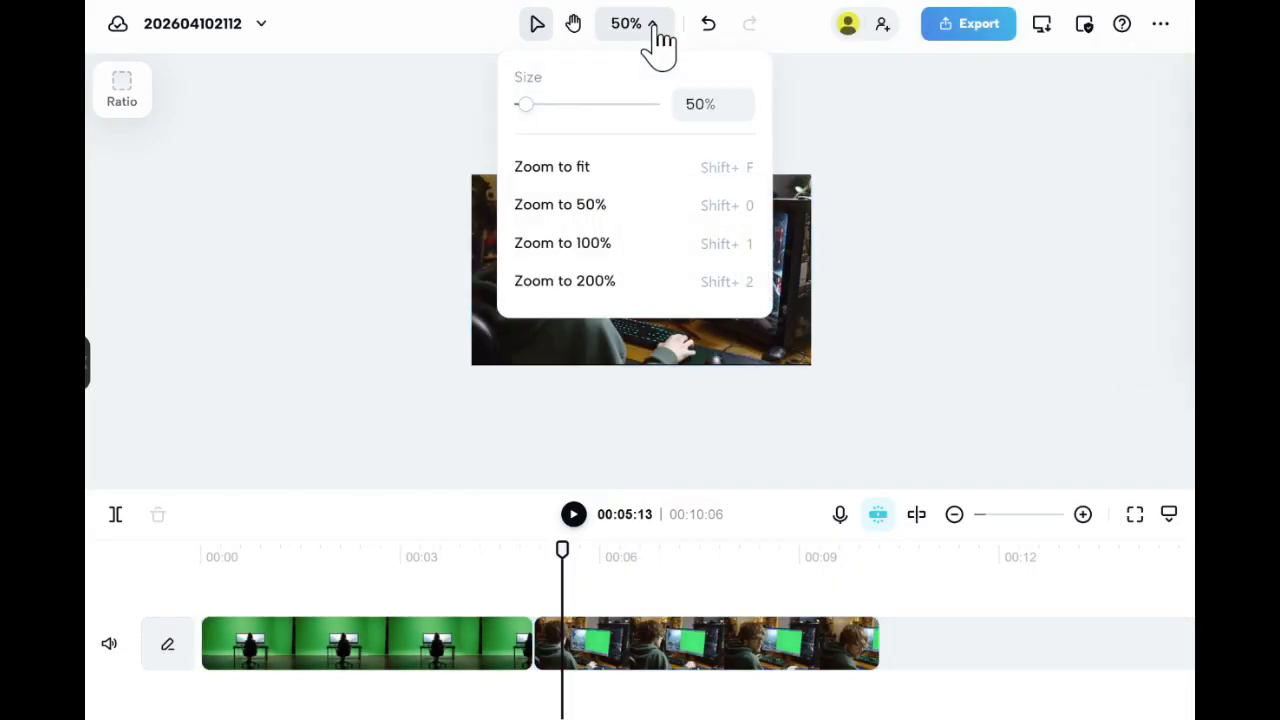
click(629, 246)
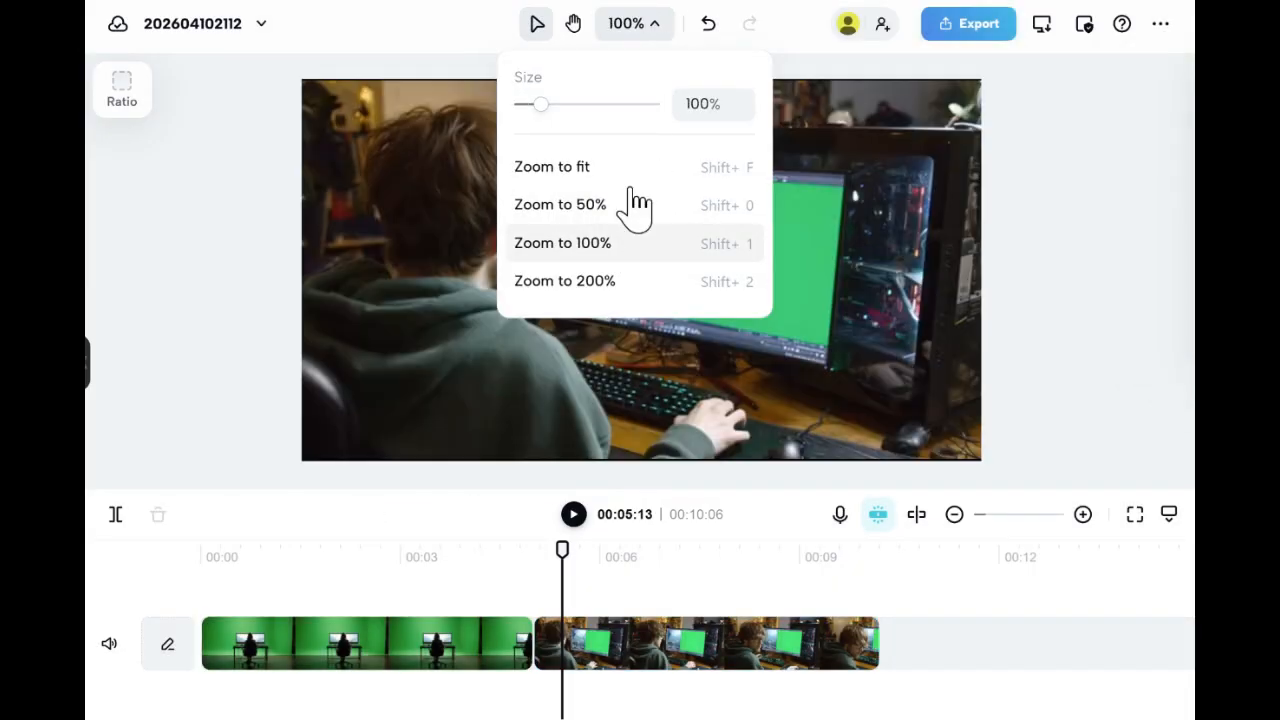
click(661, 29)
click(660, 30)
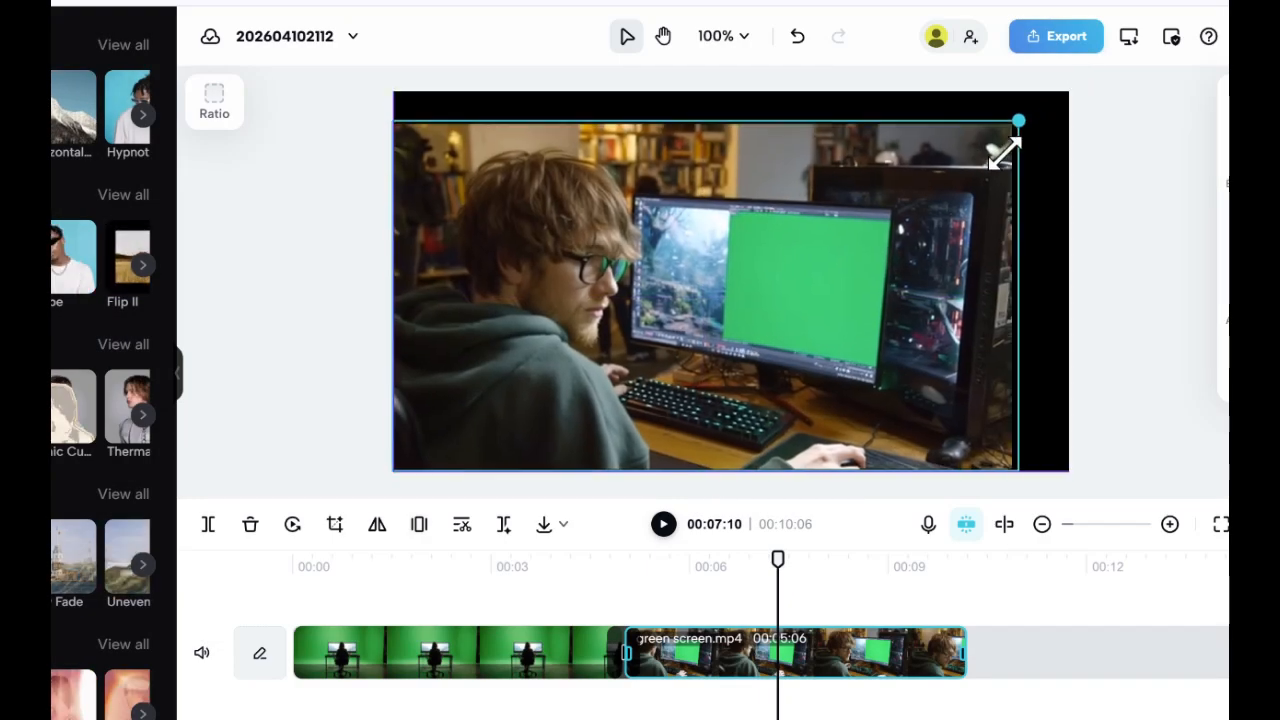
Step: Try scaling the green screen.mp4 clip down on the canvas and moving it within the frame
drag(1003, 152, 950, 190)
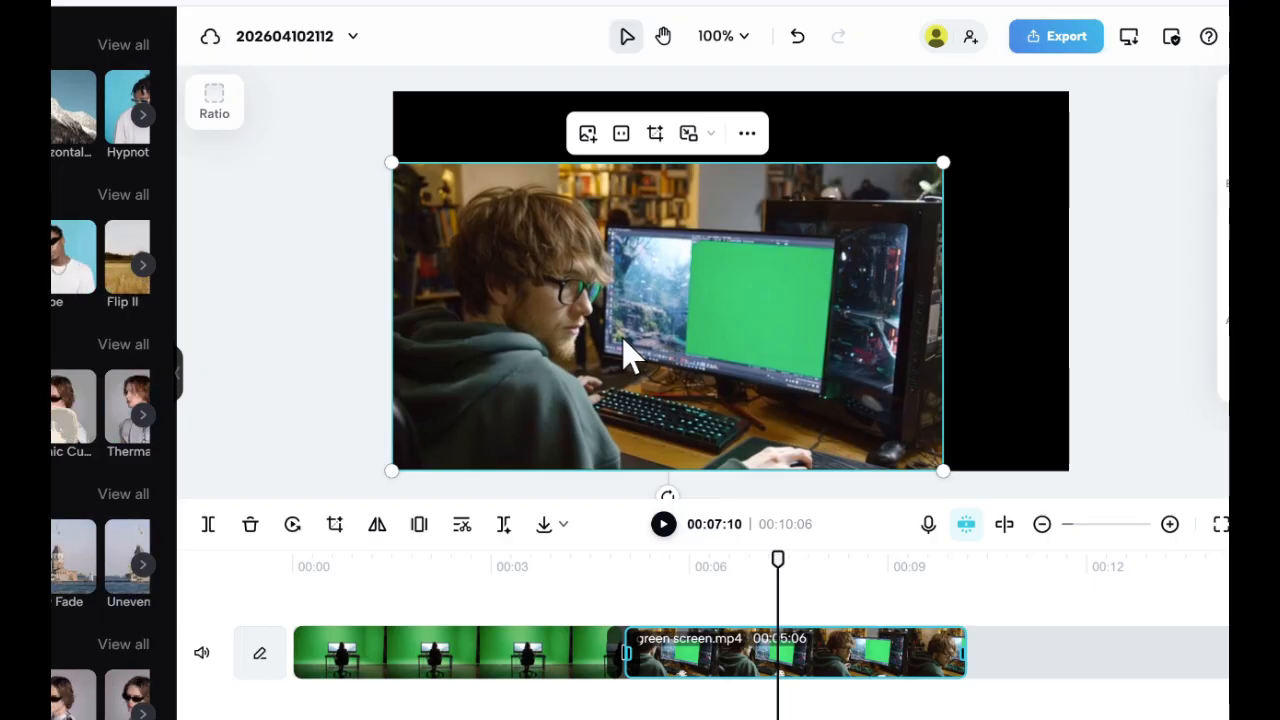
drag(663, 286, 726, 248)
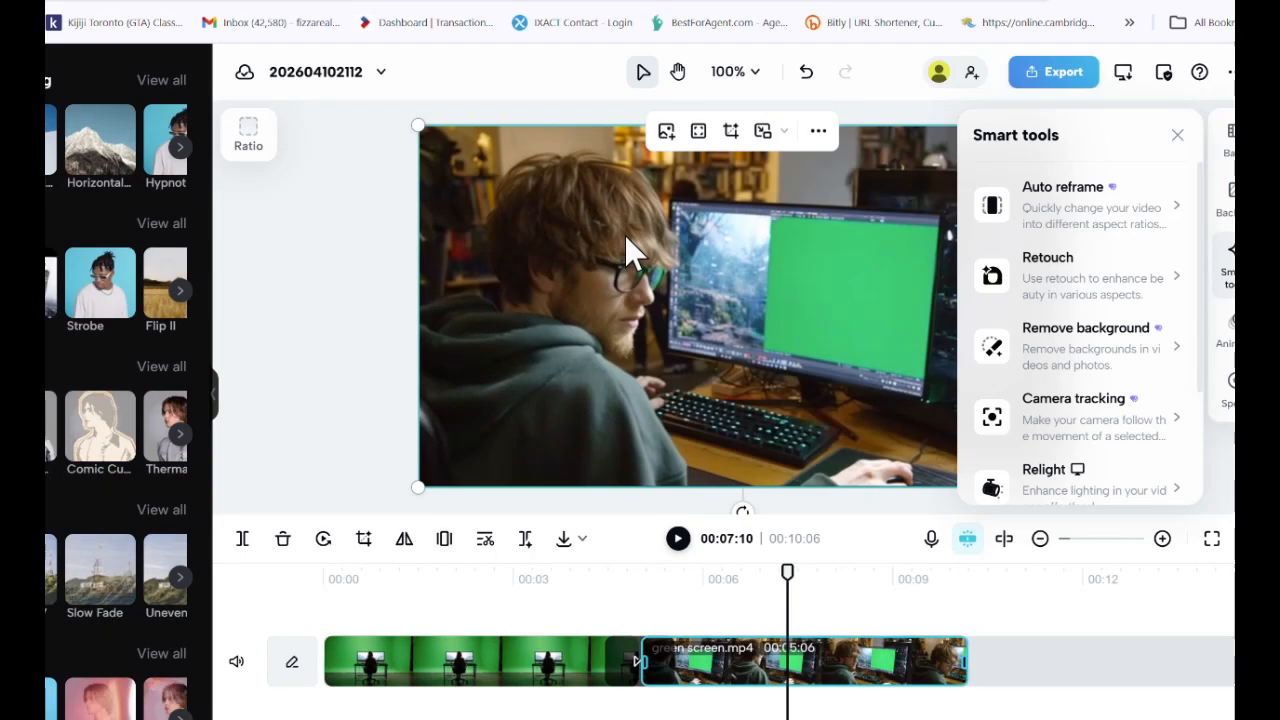
Step: Look over the Out animations offered for the green screen.mp4 clip and close the animation options
drag(624, 235, 534, 243)
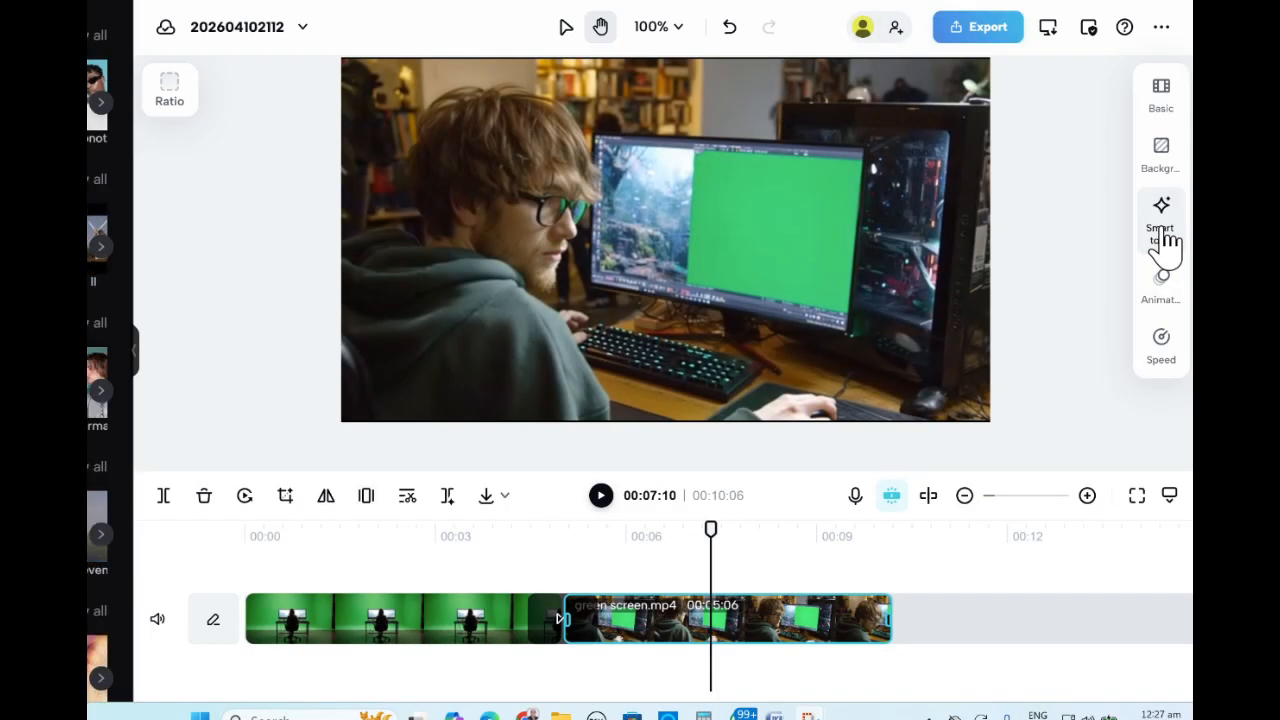
click(1163, 300)
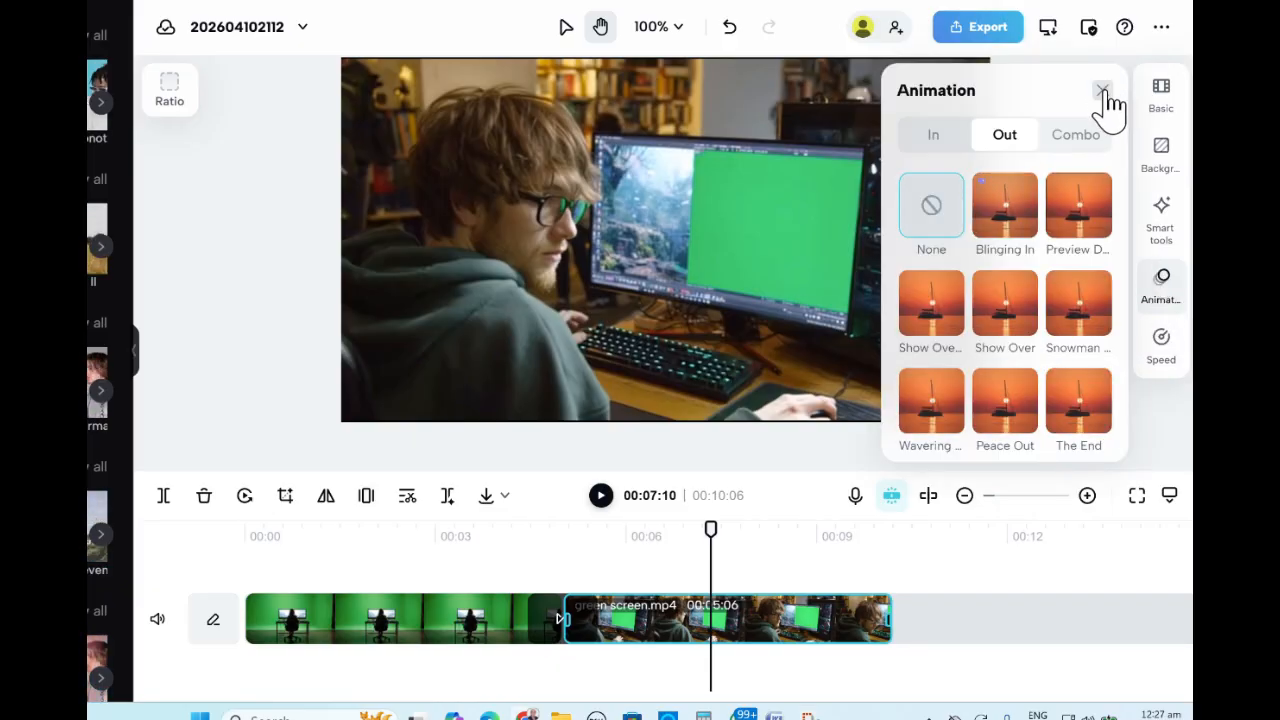
click(1104, 90)
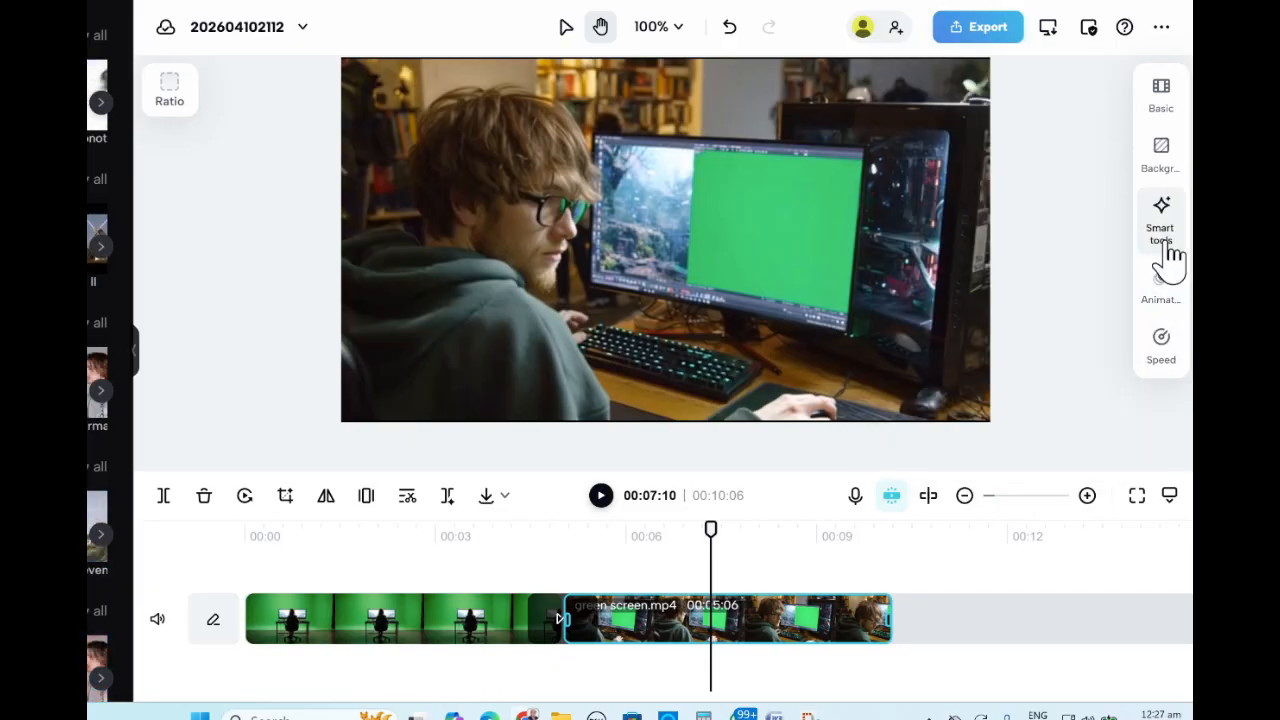
Step: Open the Retouch options for the portrait image and apply a skin tone to the face
click(1163, 252)
click(1012, 180)
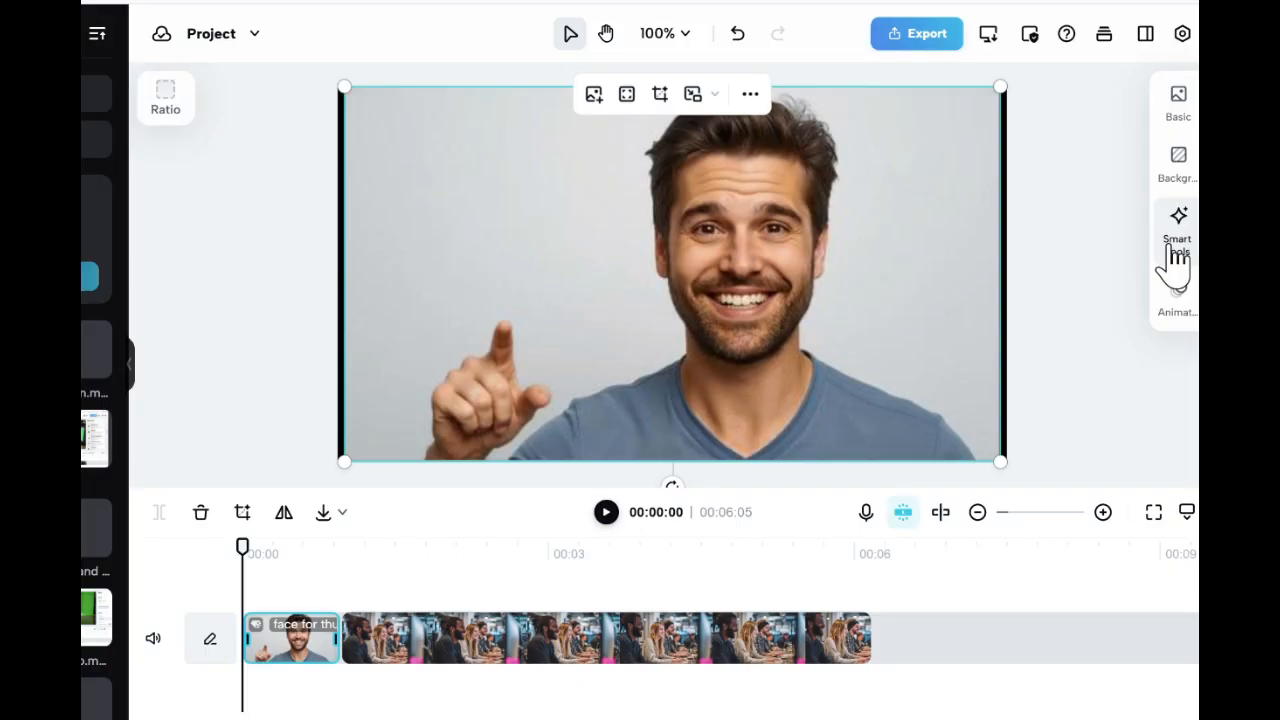
click(1174, 252)
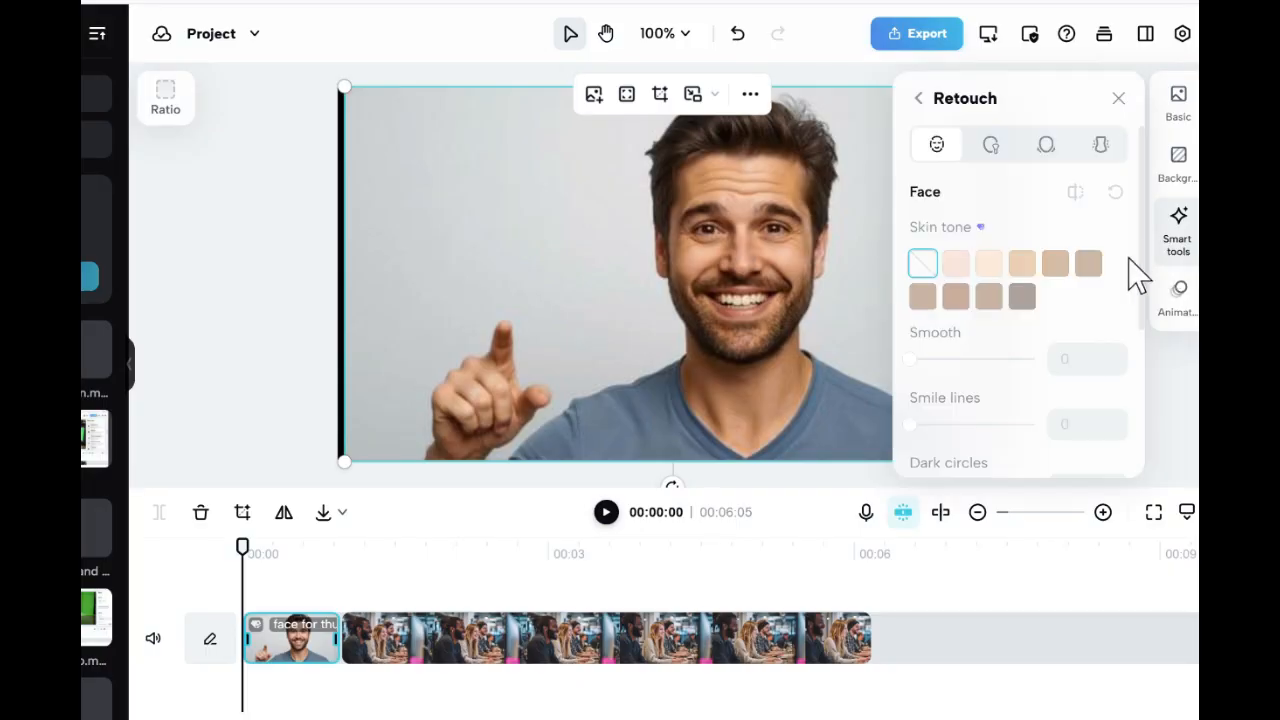
click(975, 290)
scroll(1150, 350, down, 5)
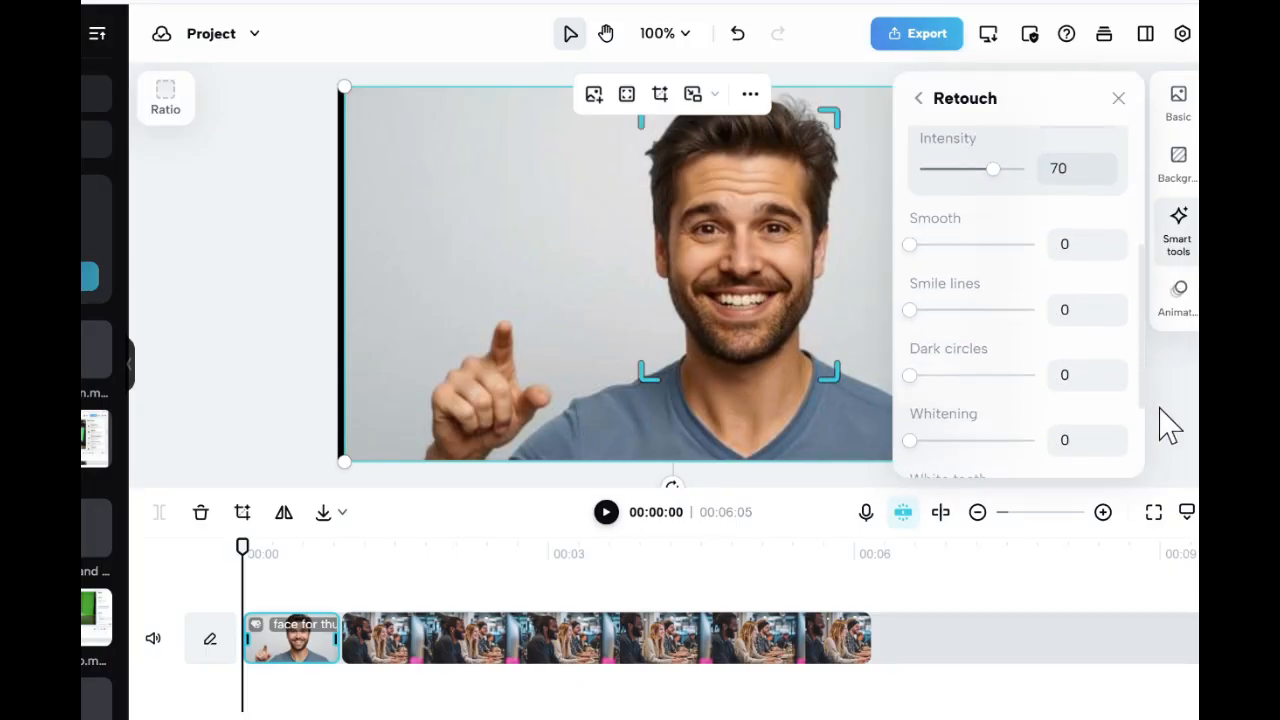
Step: Try the face retouch adjustments on the portrait, setting Whitening to 85 and White teeth to 47
mouse_move(908, 204)
mouse_down()
mouse_move(960, 214)
mouse_move(897, 230)
mouse_move(912, 263)
mouse_move(992, 264)
mouse_move(902, 268)
mouse_up()
mouse_move(909, 327)
mouse_down()
mouse_move(991, 330)
mouse_move(905, 340)
mouse_up()
drag(910, 398, 1020, 403)
drag(912, 457, 976, 465)
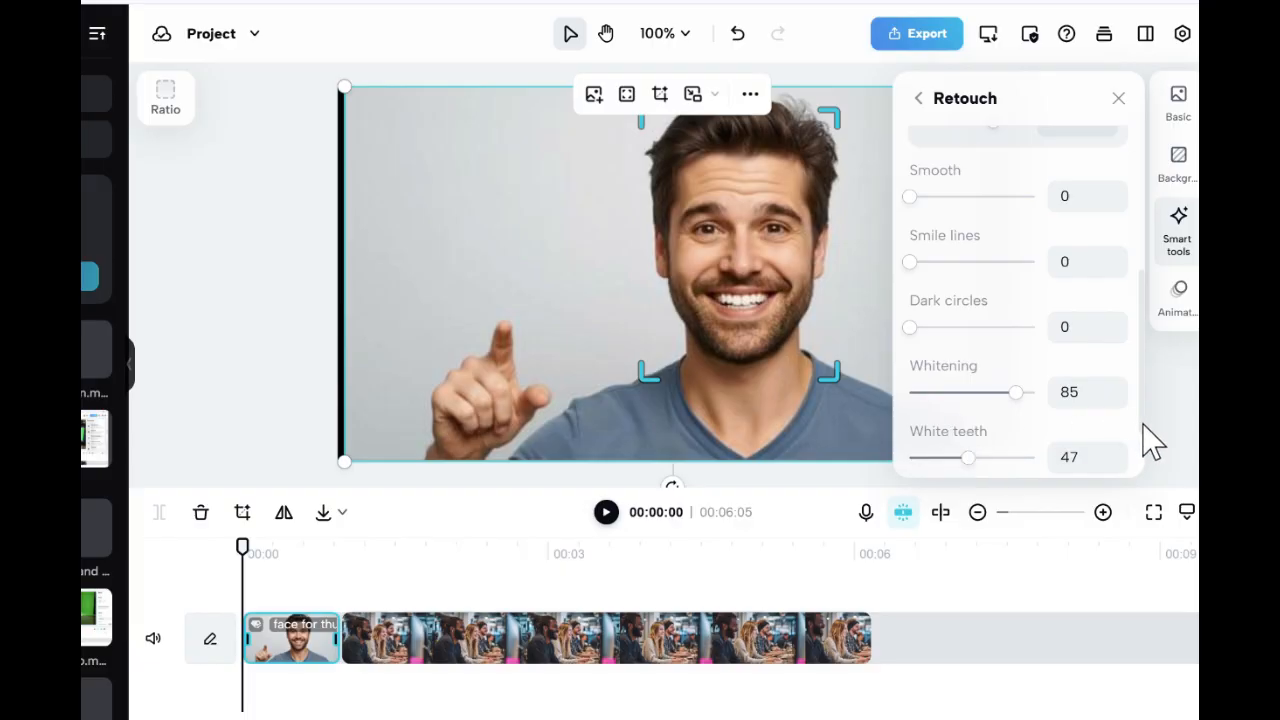
scroll(1143, 434, down, 2)
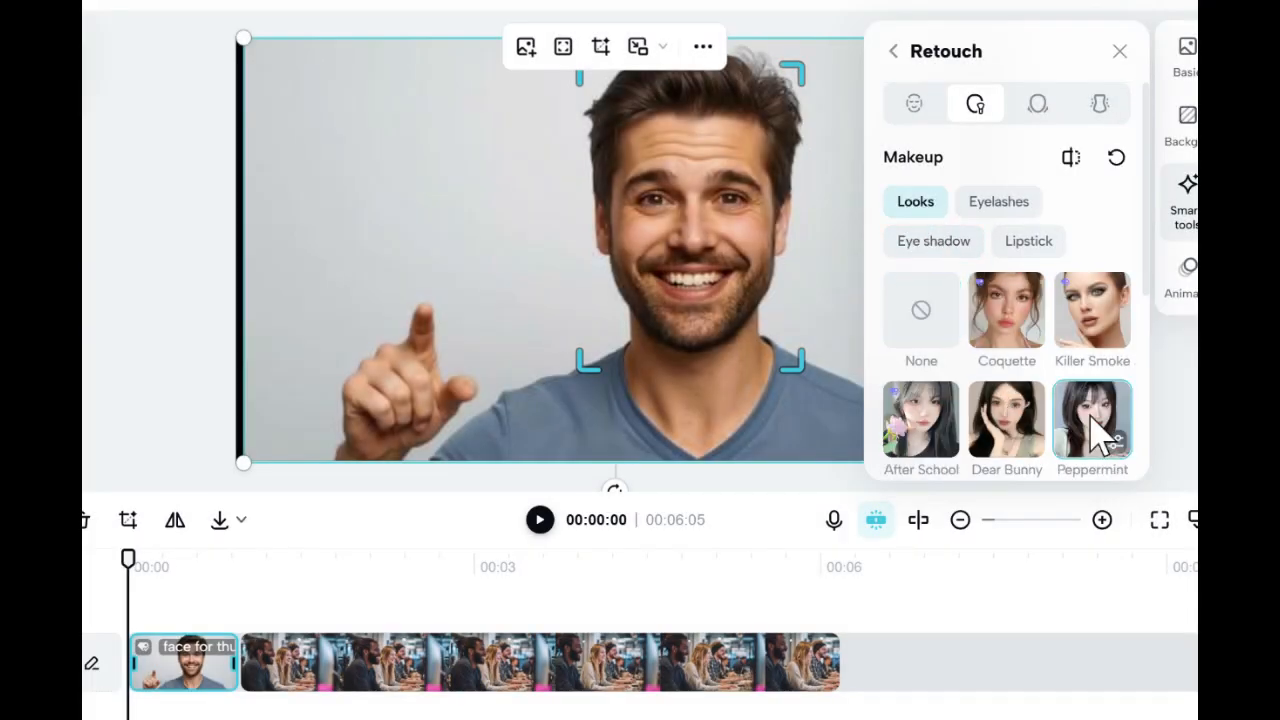
Step: Try an eyelash style and a lipstick shade on the portrait, looking over the eye shadow options as well
click(995, 203)
click(1020, 335)
click(932, 241)
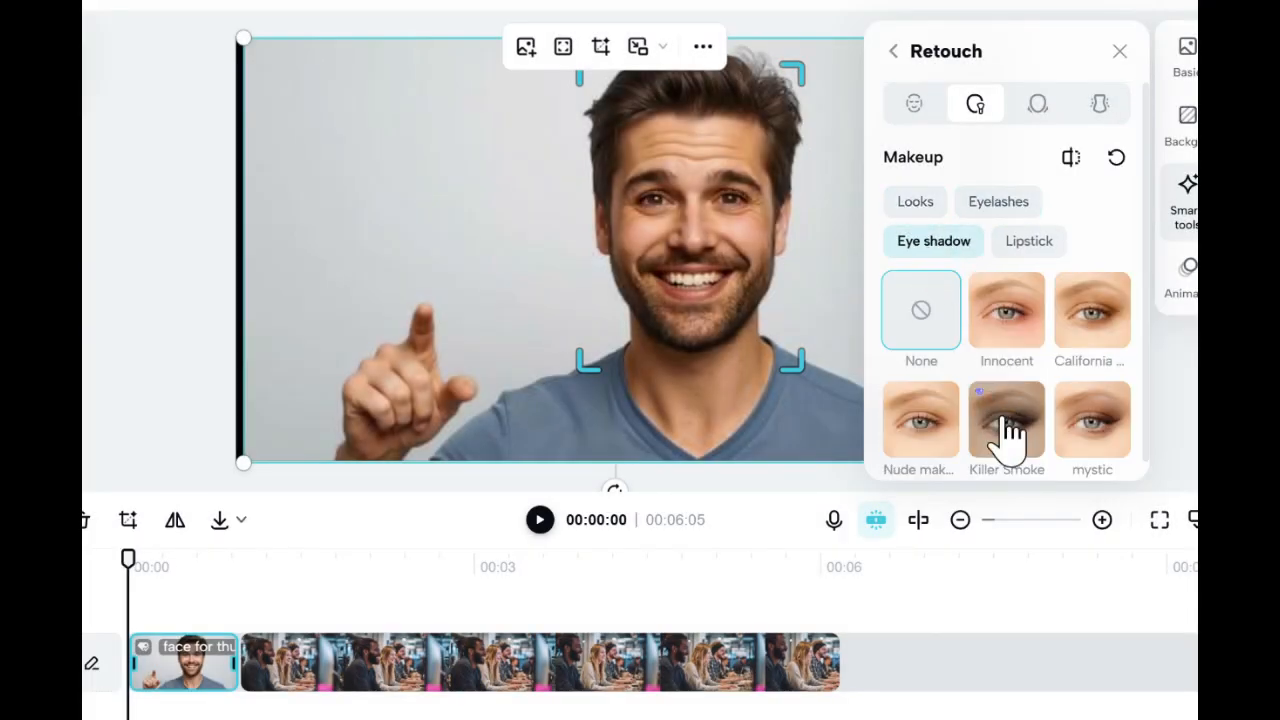
click(1029, 241)
click(1095, 340)
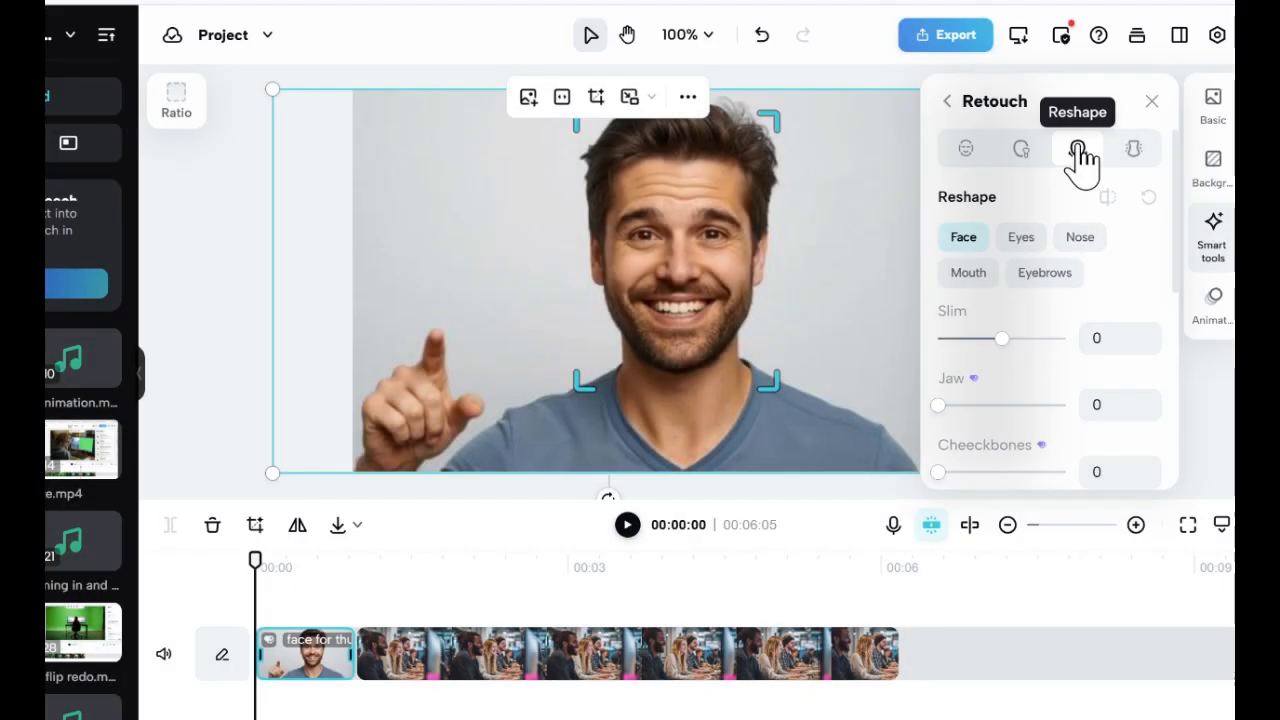
Step: Increase the Slim face reshape on the portrait slightly and look through the Eyes, Nose and Mouth reshape options
drag(1002, 338, 1013, 338)
click(1021, 240)
click(1076, 243)
click(972, 274)
Step: Adjust the shape, position and distance of the portrait's eyebrows and return to the Mouth reshape options
click(1042, 278)
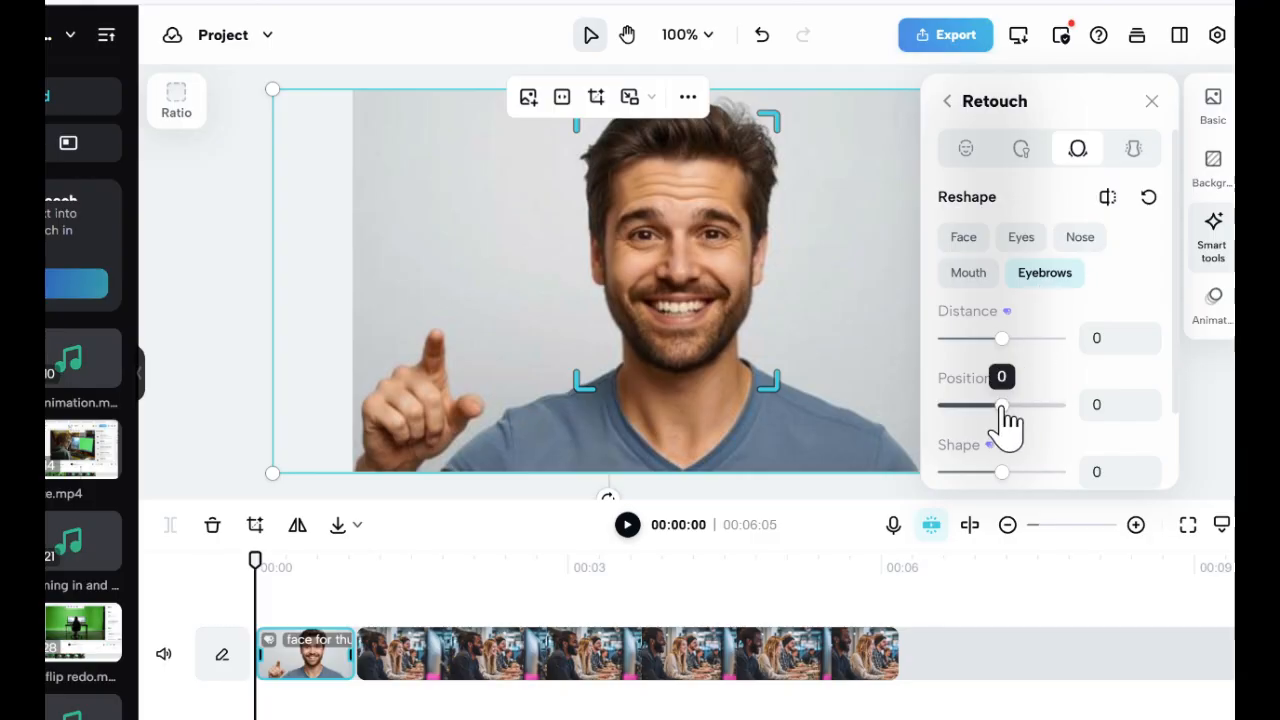
drag(1002, 472, 1029, 472)
drag(1002, 404, 973, 404)
mouse_move(1002, 338)
mouse_down()
mouse_move(970, 338)
mouse_move(1030, 338)
mouse_move(961, 338)
mouse_move(1013, 340)
mouse_up()
click(970, 275)
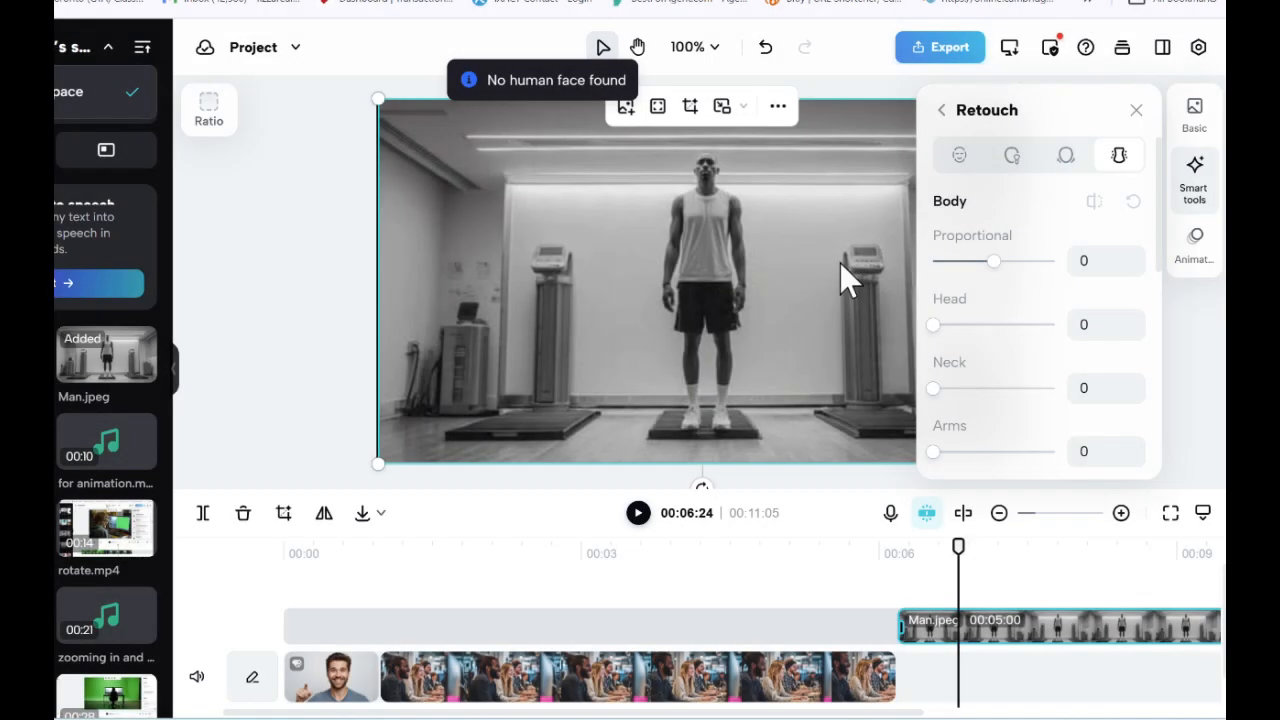
Step: Try the Proportional, Head and Arms body retouch adjustments on the Man.jpeg image
mouse_move(995, 262)
mouse_down()
mouse_move(945, 264)
mouse_move(1008, 262)
mouse_move(1008, 275)
mouse_up()
drag(933, 324, 930, 389)
mouse_move(934, 451)
mouse_down()
mouse_move(1008, 452)
mouse_move(920, 462)
mouse_up()
Step: Go through the remaining body retouch adjustments for Man.jpeg, setting Long legs to 22 and reducing Hips
drag(1156, 254, 1165, 390)
mouse_move(1000, 195)
mouse_down()
mouse_move(1051, 200)
mouse_move(1006, 206)
mouse_move(998, 190)
mouse_up()
mouse_move(933, 248)
mouse_down()
mouse_move(943, 266)
mouse_move(1015, 250)
mouse_move(933, 252)
mouse_up()
mouse_move(933, 312)
mouse_down()
mouse_move(960, 334)
mouse_move(941, 318)
mouse_up()
mouse_move(943, 390)
mouse_down()
mouse_move(1006, 383)
mouse_move(962, 385)
mouse_up()
mouse_move(1154, 381)
mouse_down()
mouse_move(1160, 451)
mouse_move(1134, 464)
mouse_up()
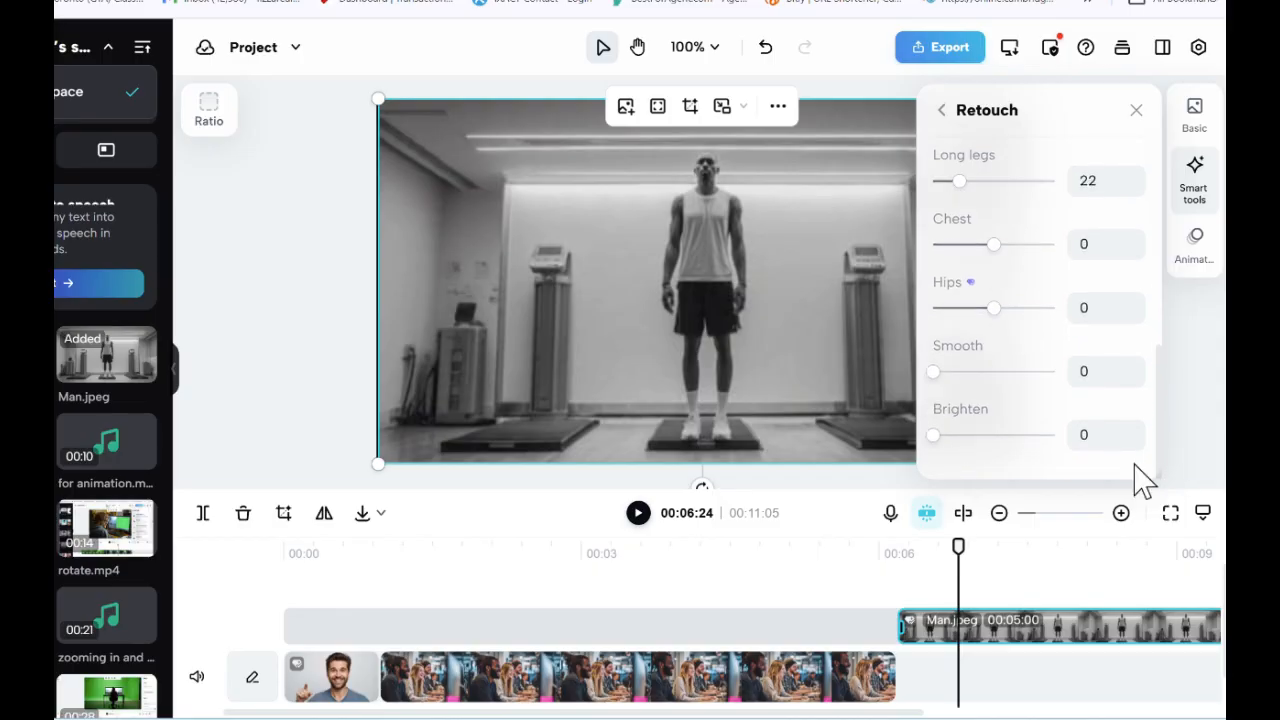
drag(993, 310, 951, 322)
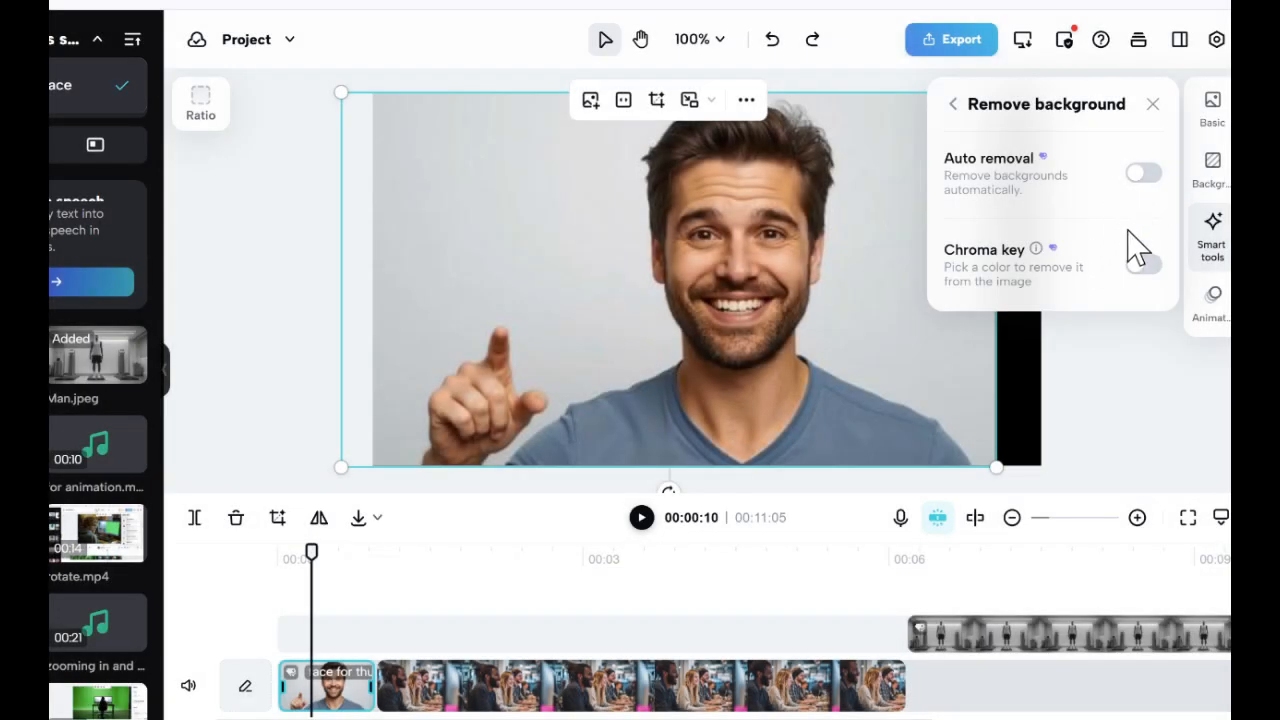
Step: Enable Chroma key background removal on the portrait and pick the light grey backdrop as the color to remove
click(1143, 265)
click(961, 322)
click(872, 300)
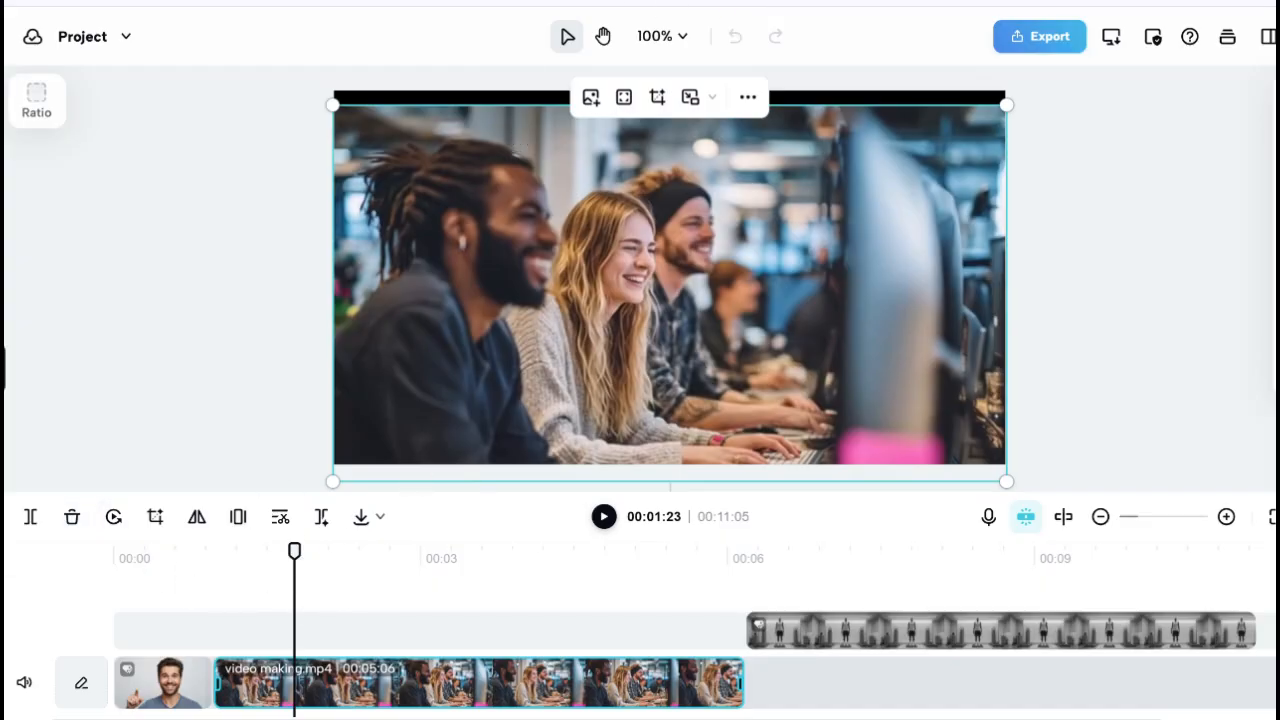
Step: Insert a freeze frame early in the video making.mp4 clip and reverse the clip part before it
mouse_move(289, 550)
mouse_down()
mouse_move(257, 549)
mouse_move(531, 566)
mouse_move(434, 551)
mouse_move(301, 556)
mouse_up()
click(238, 516)
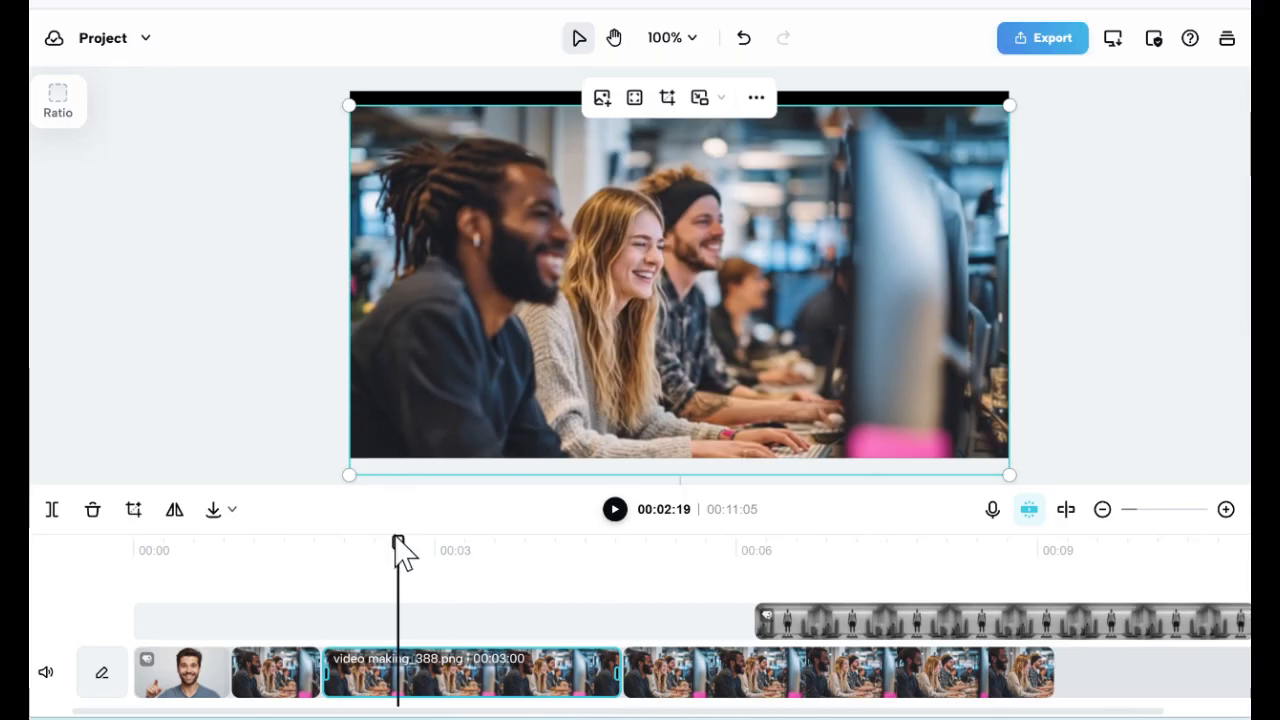
drag(398, 550, 351, 543)
click(300, 697)
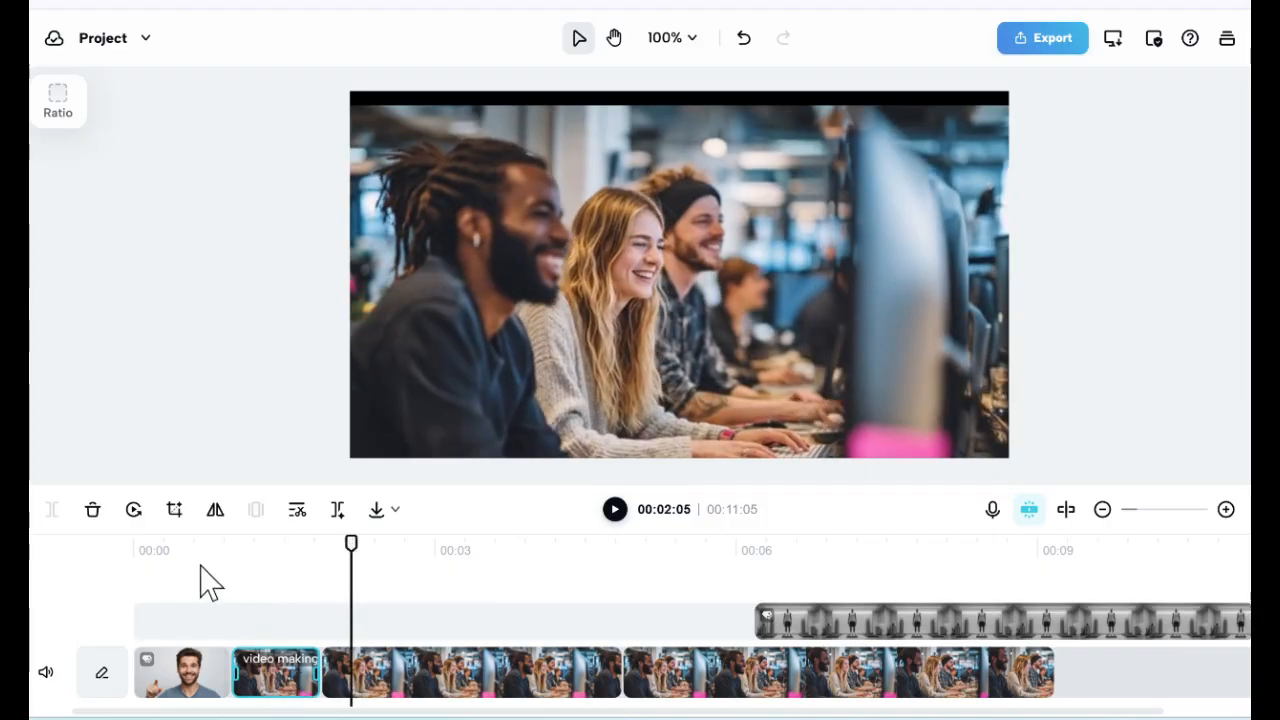
click(134, 512)
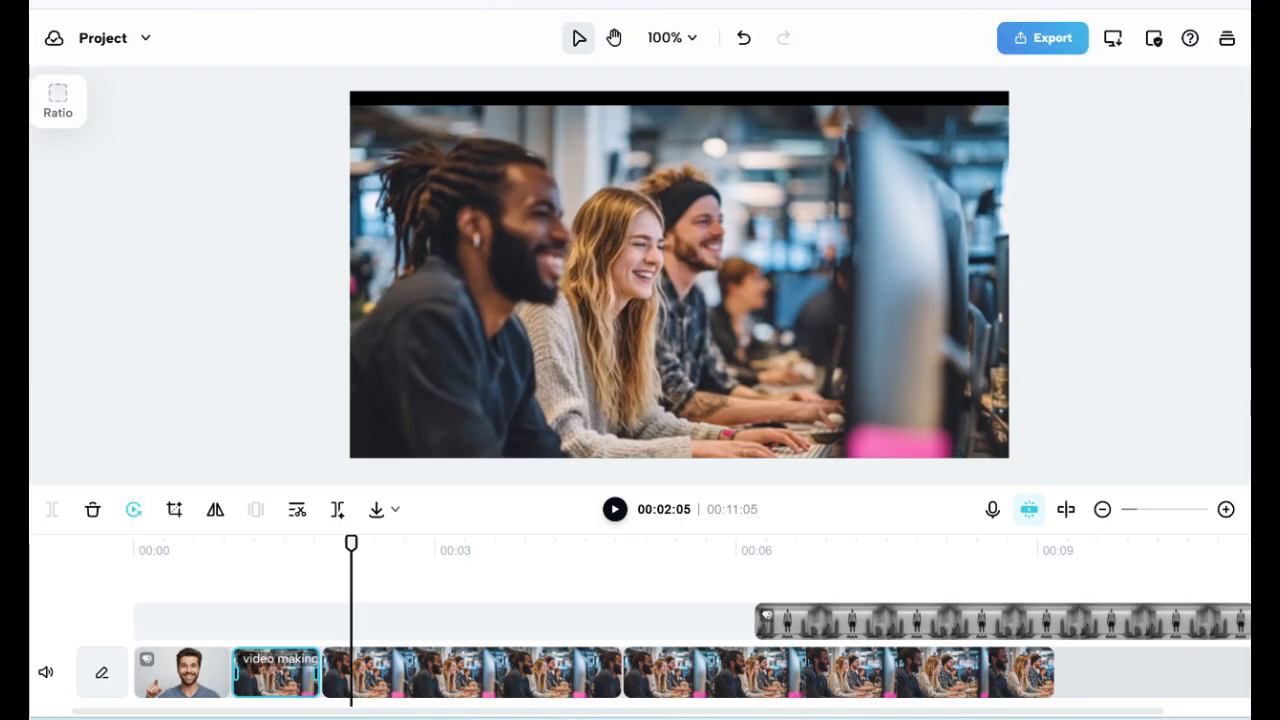
Step: Try mirroring the freeze-frame clip video making_388.png and flip it back
click(388, 672)
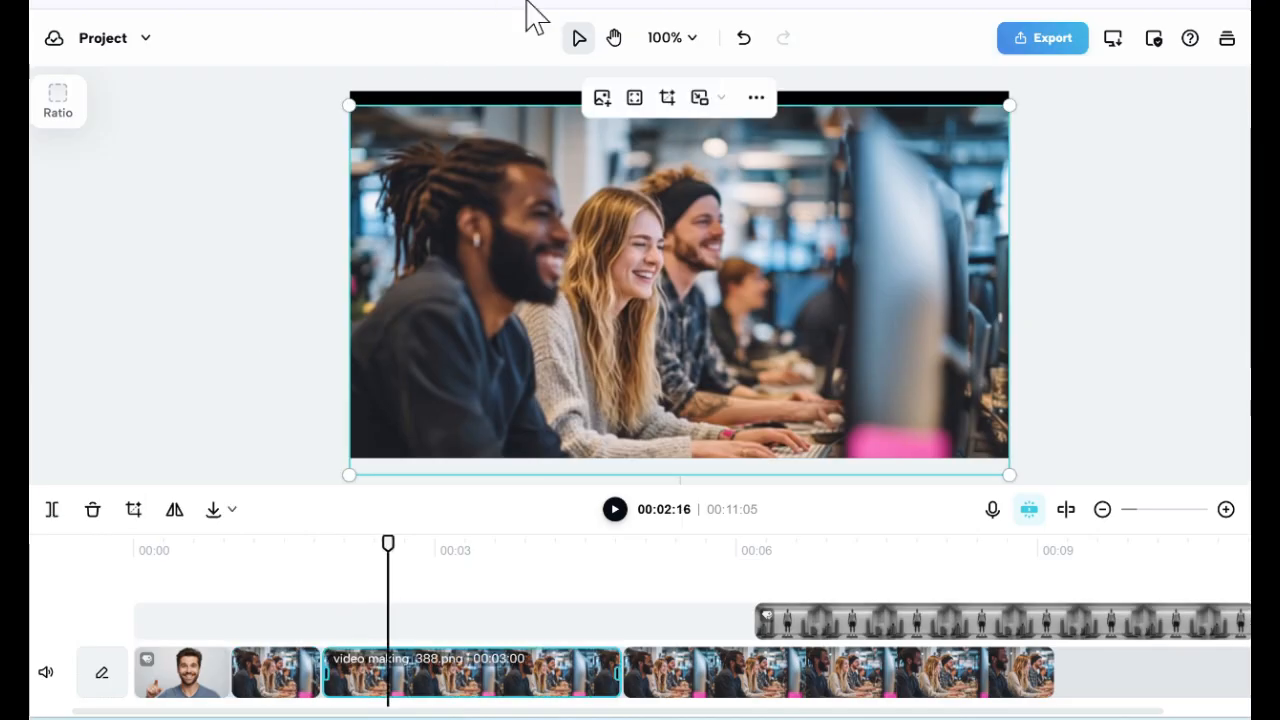
click(176, 512)
click(176, 512)
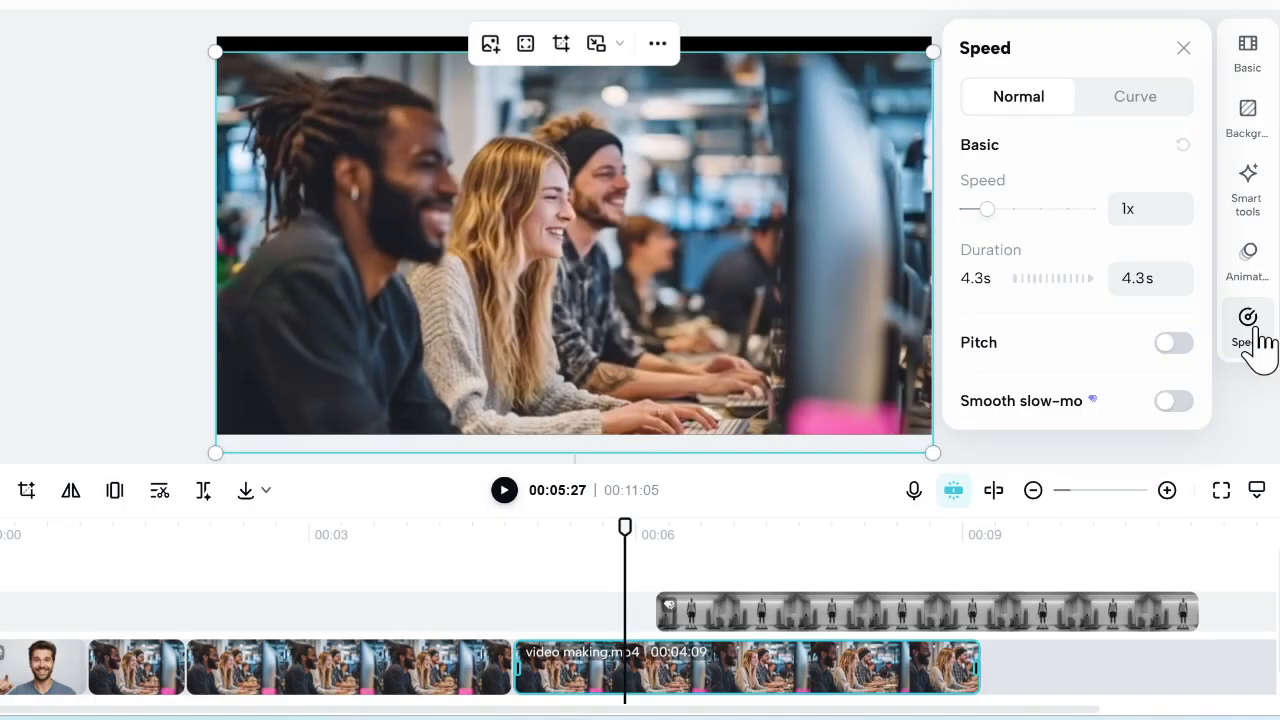
Step: Try speeds of 2.7x and 1.4x on the last video making.mp4 clip and restore its speed to 1x
click(1020, 208)
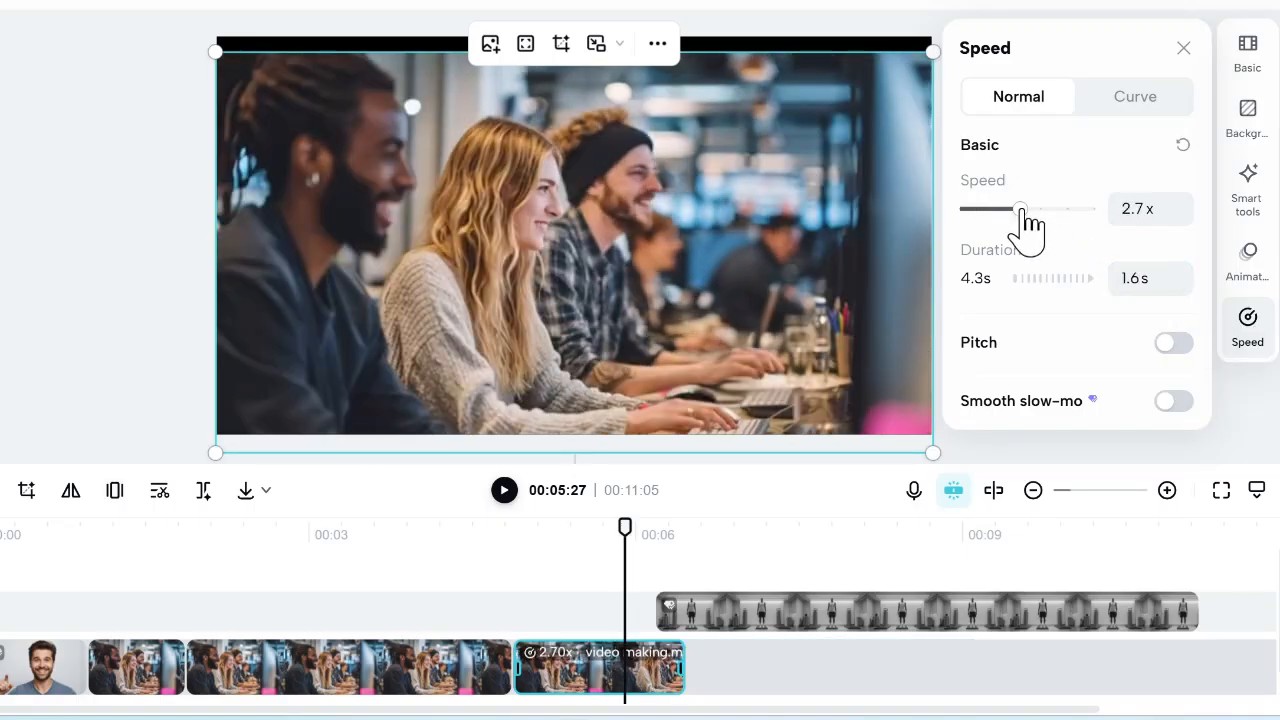
click(999, 209)
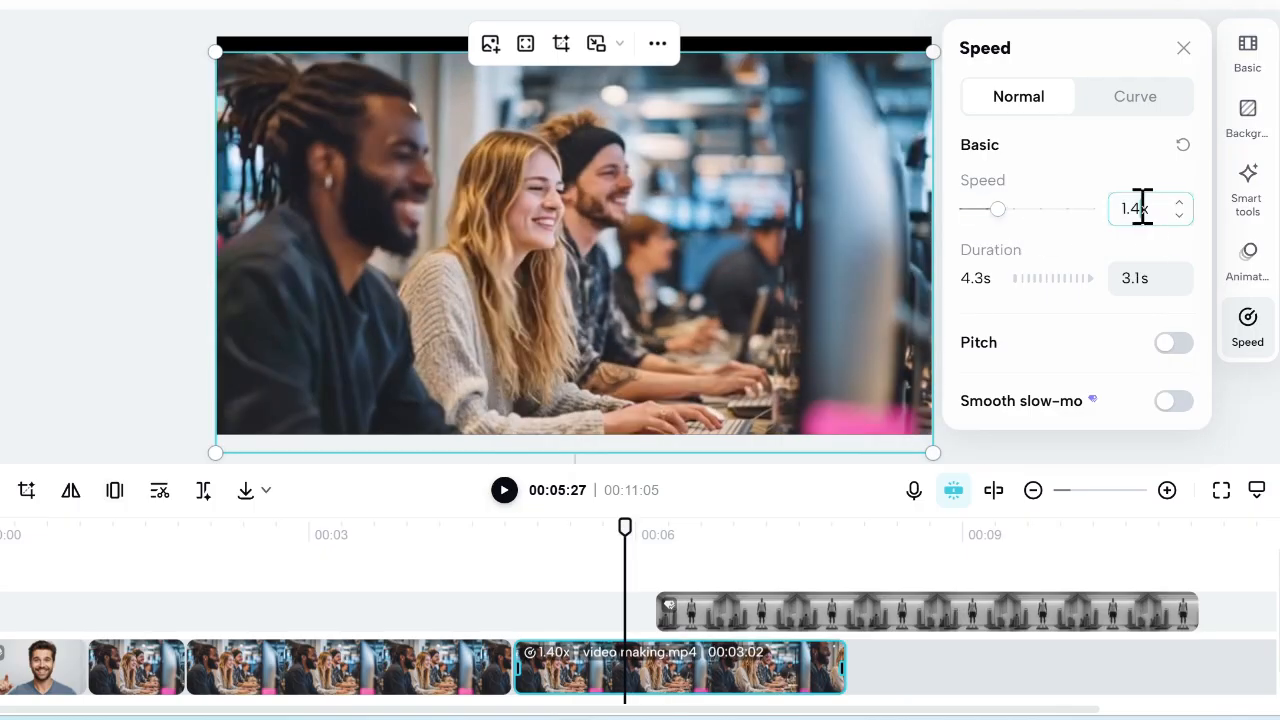
key(Return)
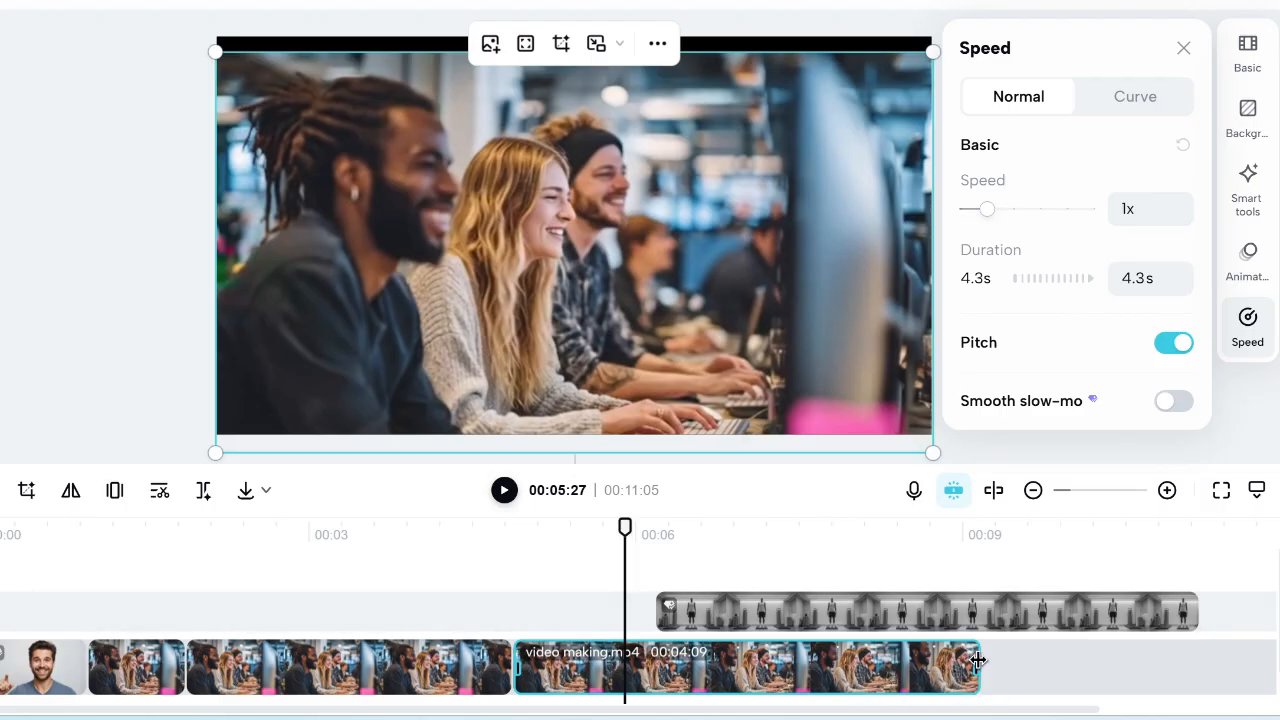
Step: Trim the end of the last video making.mp4 clip to 2.7 s of footage and extend it back to full length
drag(978, 660, 810, 660)
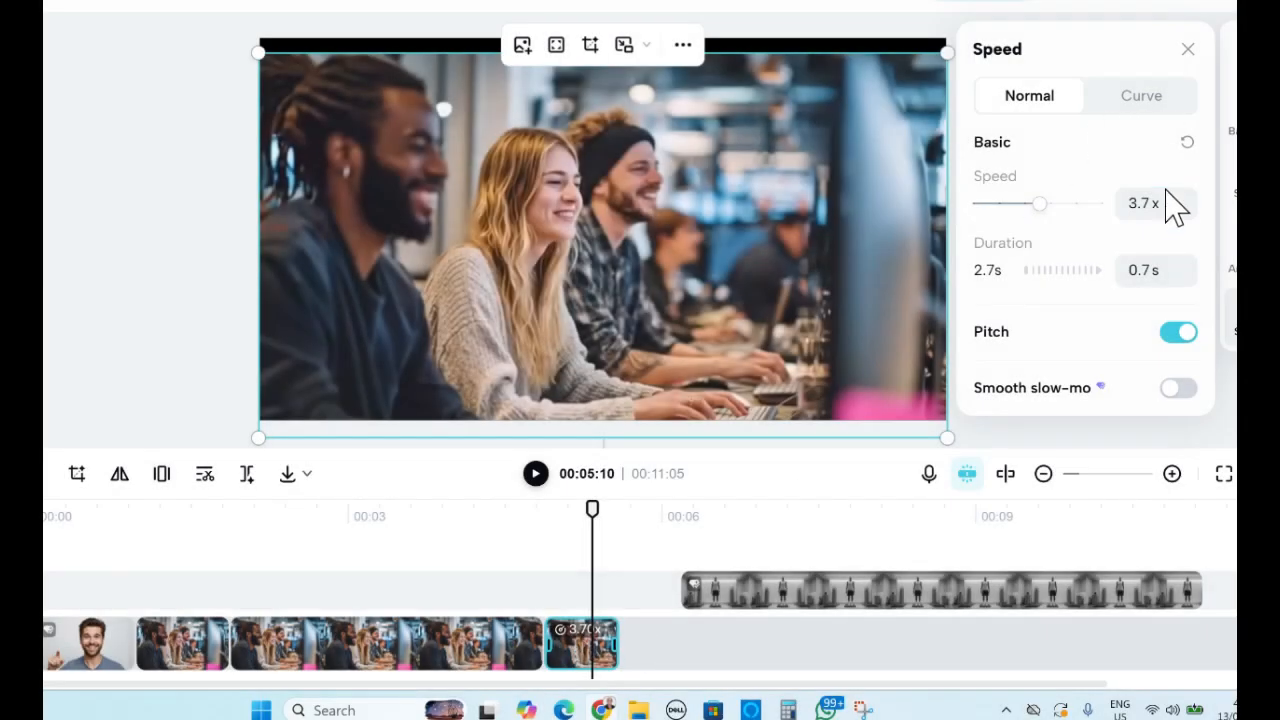
click(1149, 205)
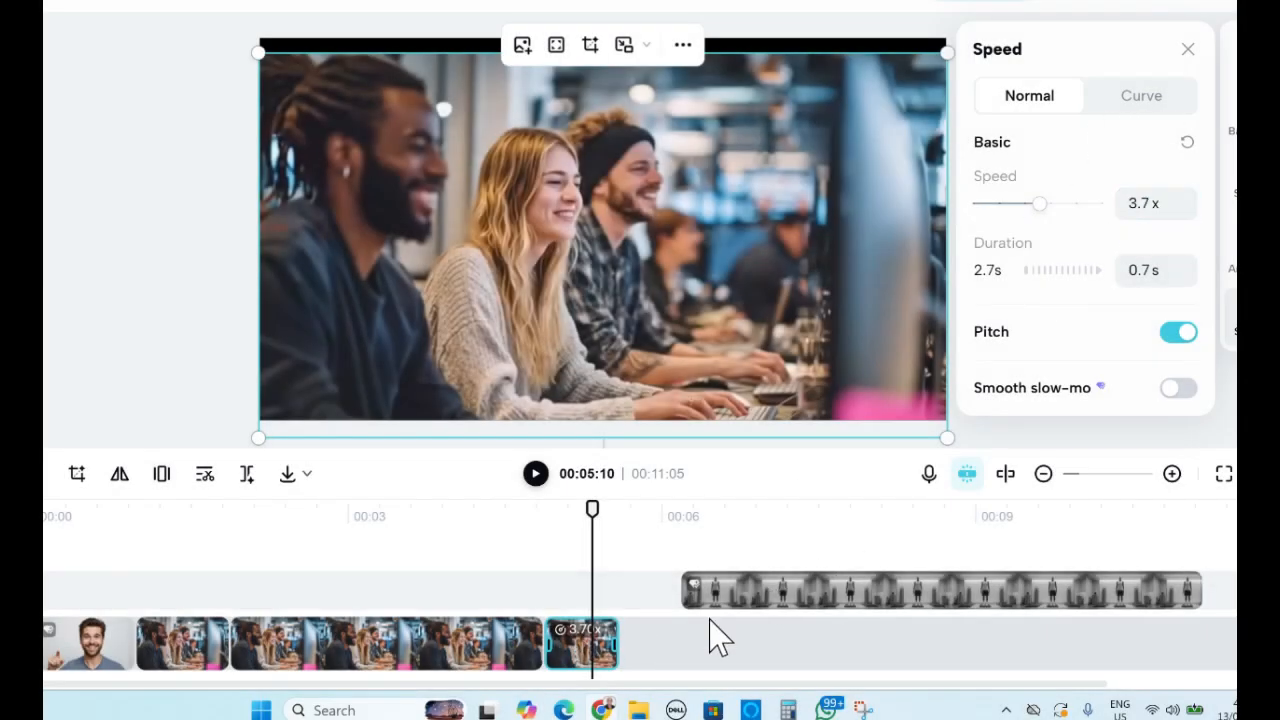
drag(626, 643, 723, 654)
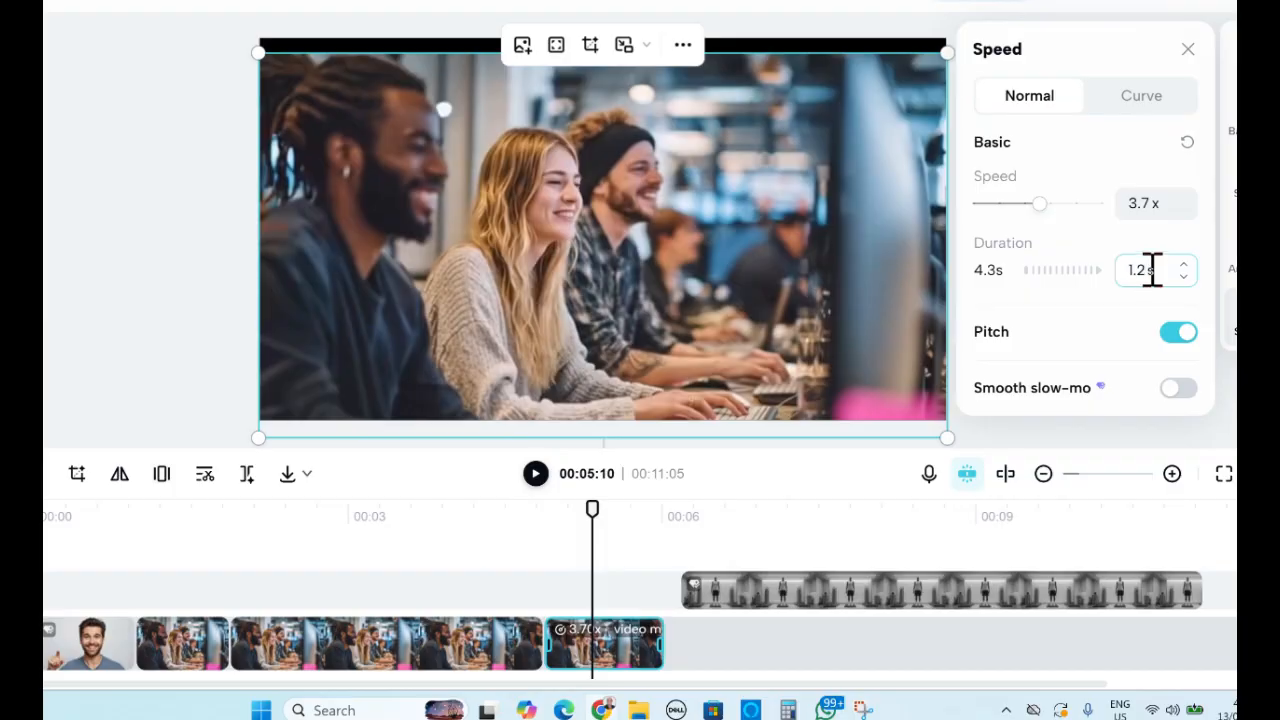
Step: Set the last video making.mp4 clip's duration to 2.6 s
click(1186, 277)
click(1186, 277)
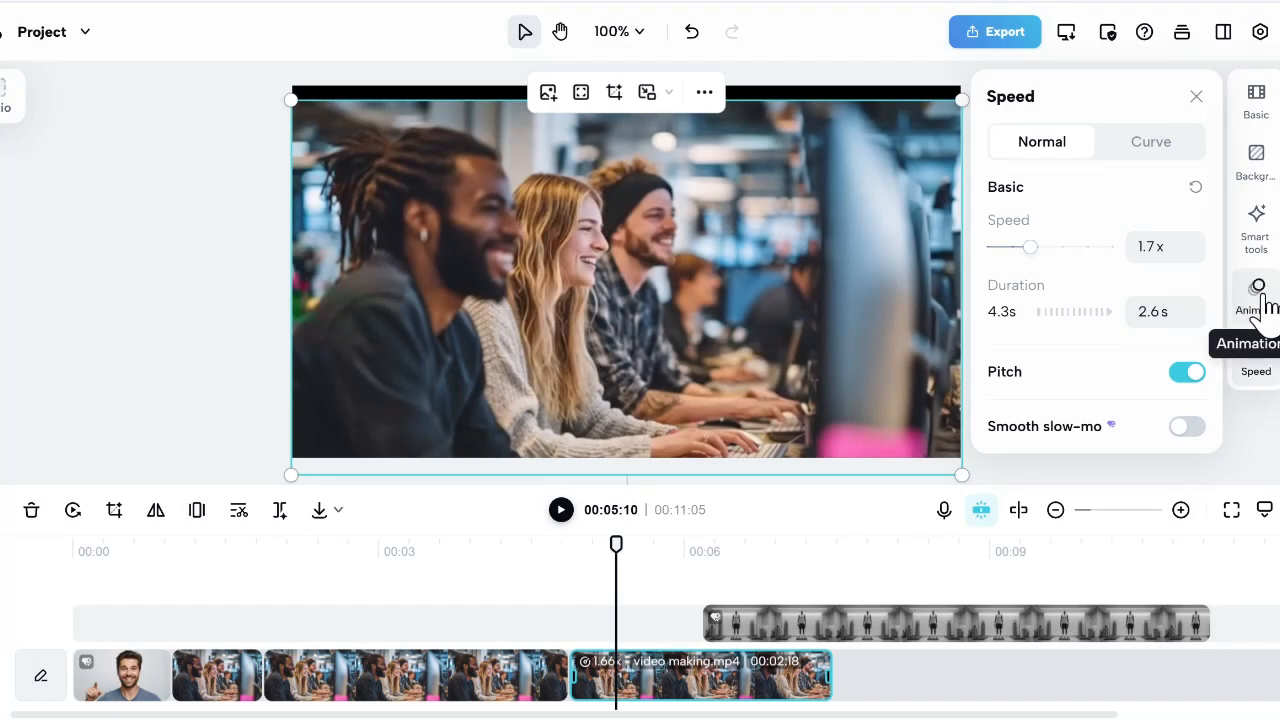
Step: Apply the "90s Fishe..." Out animation to the last video making.mp4 clip
click(1259, 296)
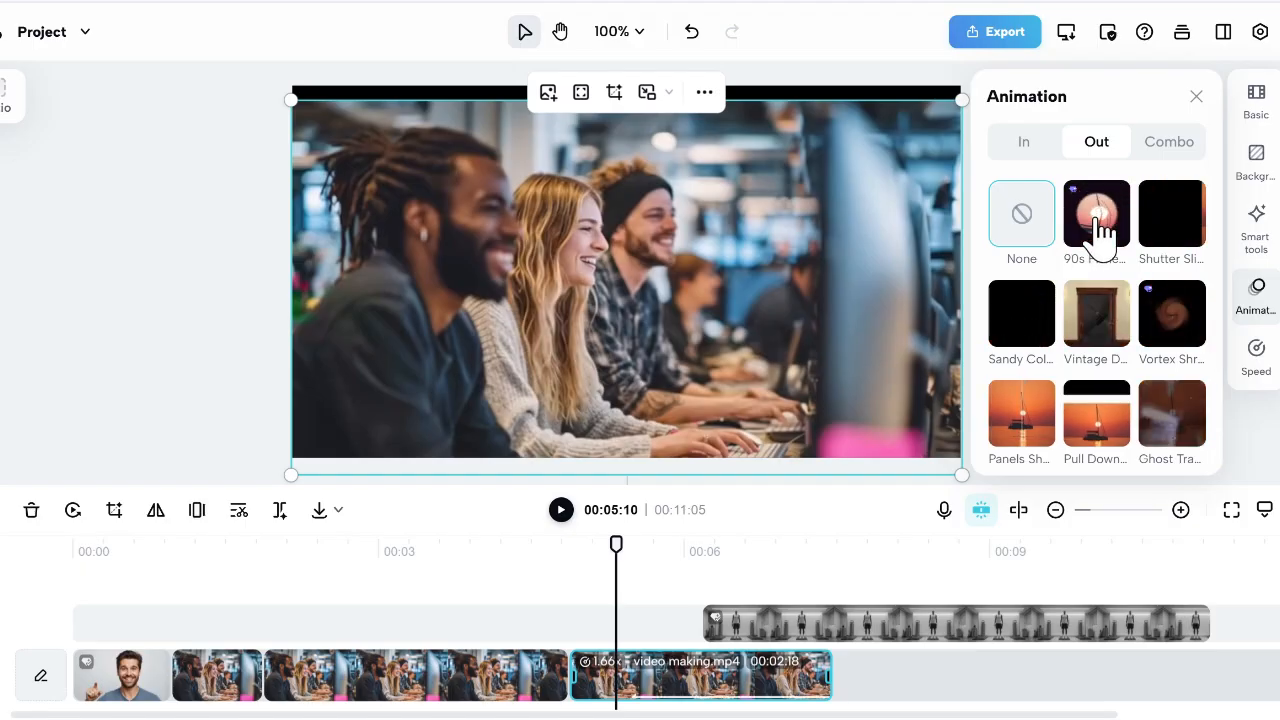
click(1100, 228)
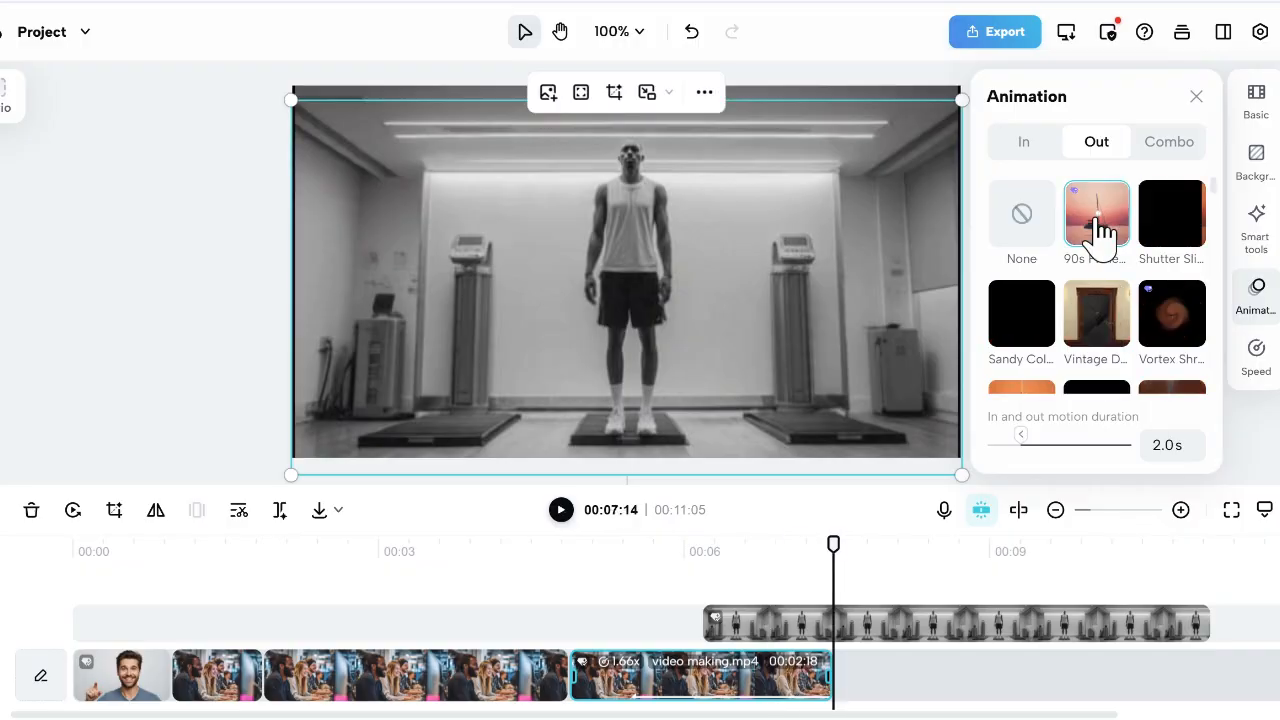
Step: Move the Man.jpeg clip to start at 00:07:14 and apply the "Shutter Sli..." Out animation to it
drag(950, 638, 1062, 710)
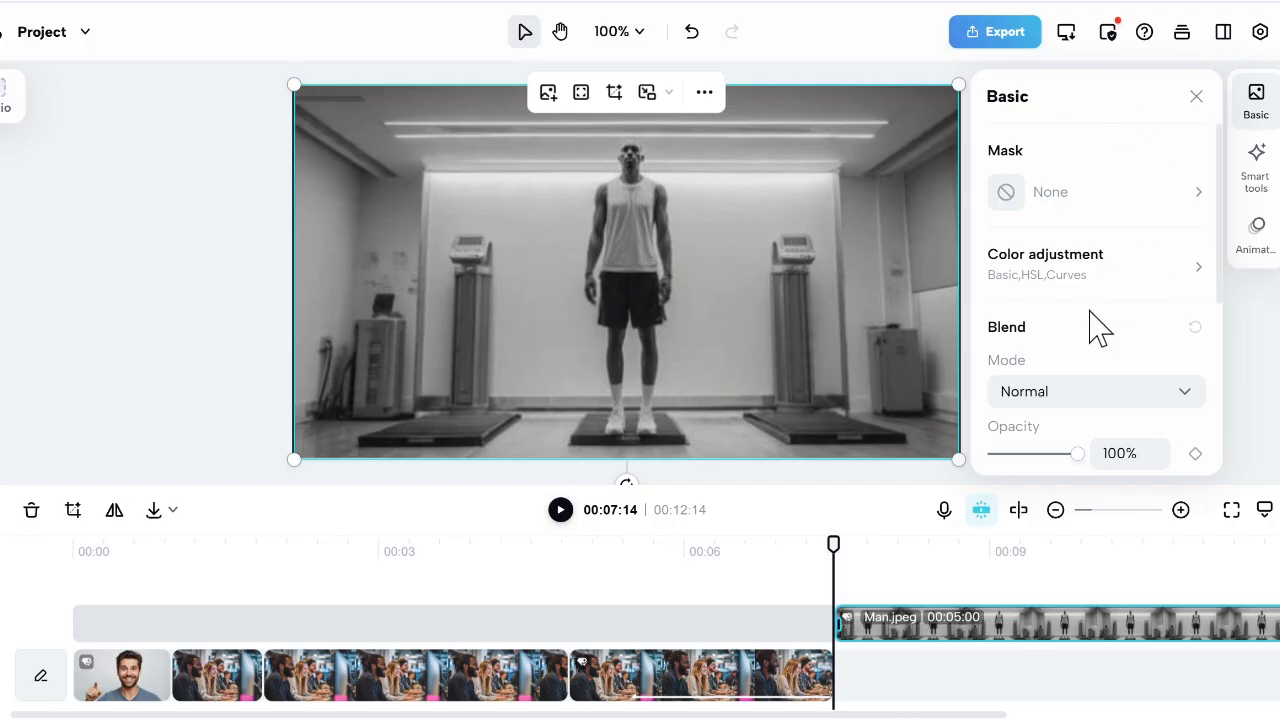
click(1257, 240)
click(1260, 240)
click(1260, 240)
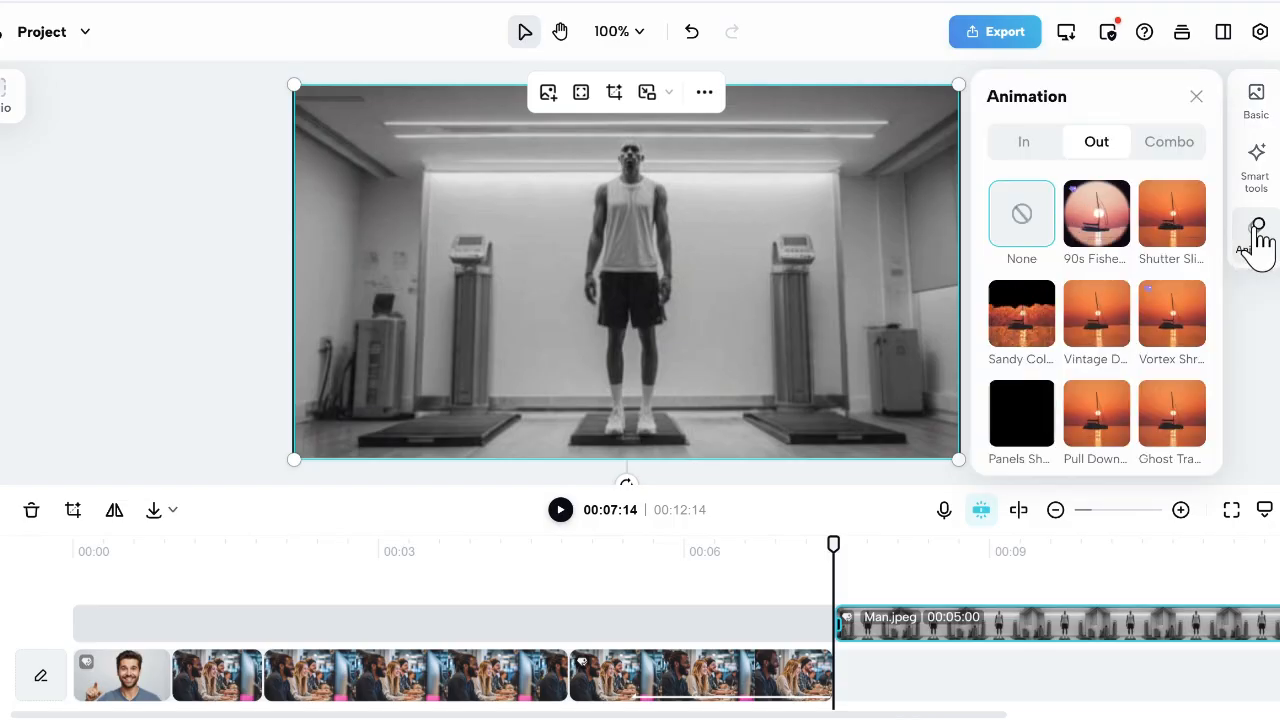
click(1180, 235)
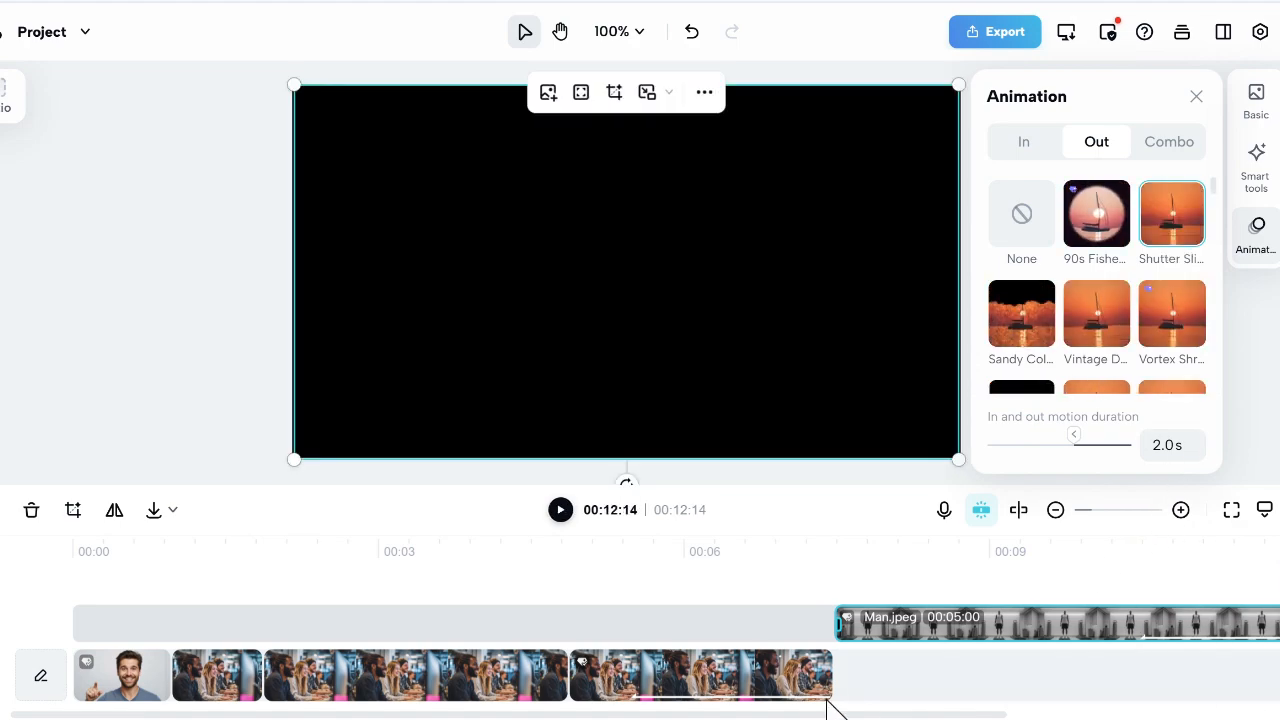
Step: Give the last video making.mp4 clip the "Vintage D..." Out animation and place Man.jpeg directly after it on the main track
click(837, 645)
click(808, 685)
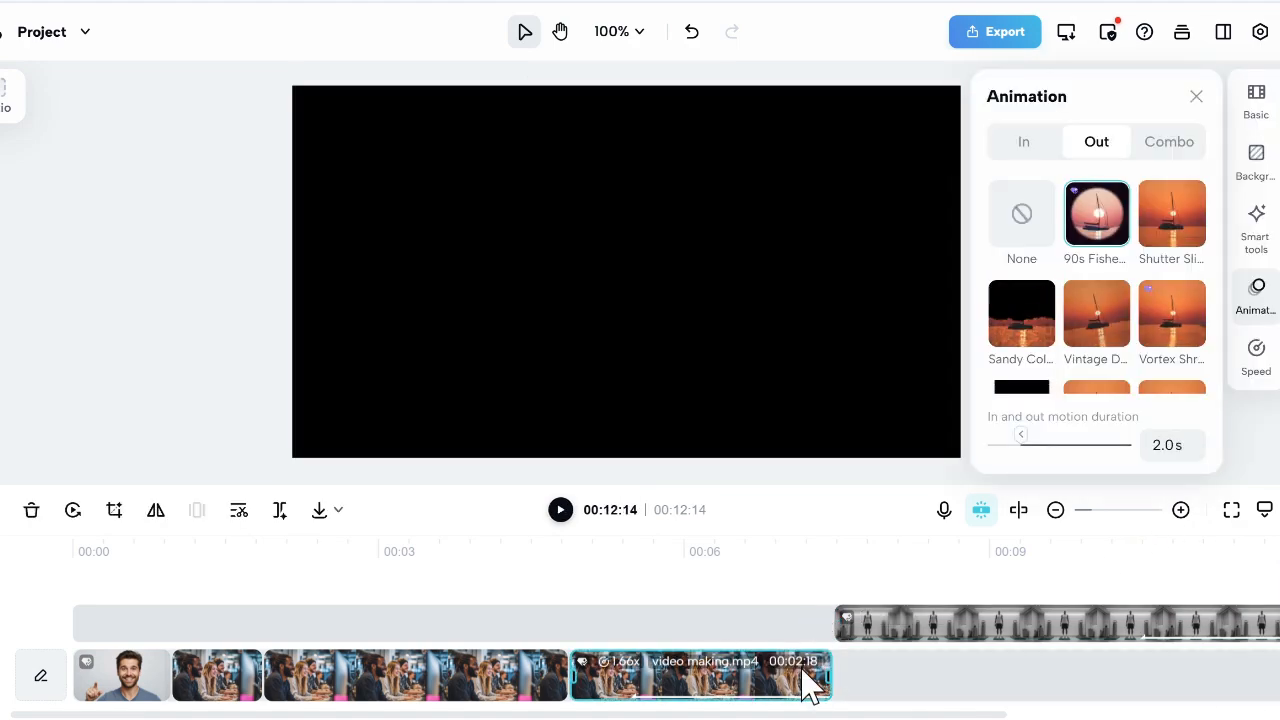
click(1102, 325)
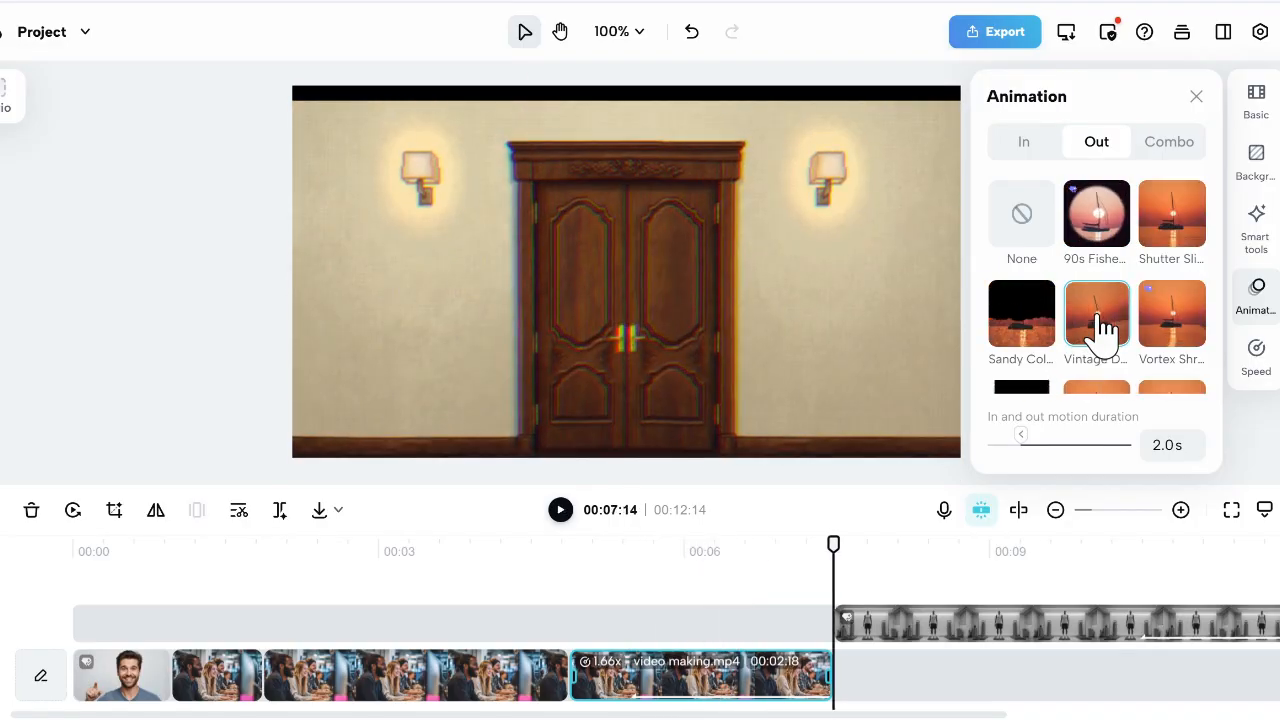
drag(903, 630, 903, 688)
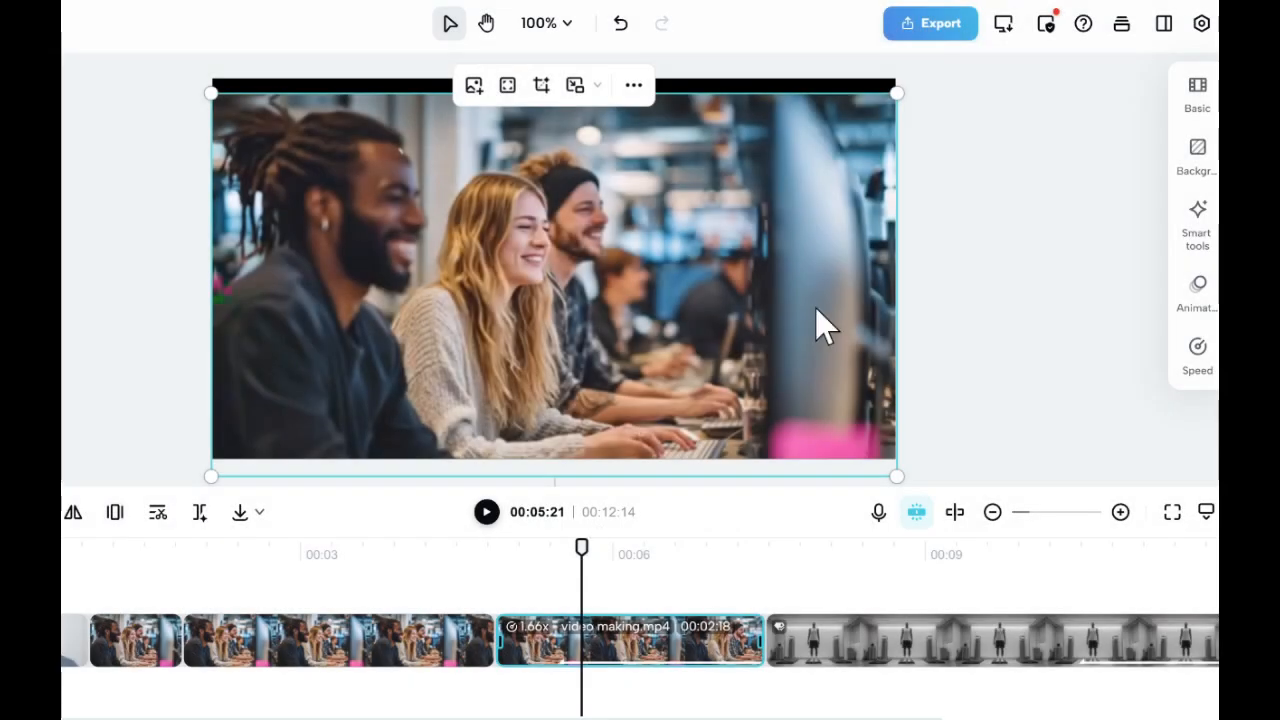
Step: Set the Saturation of the selected video making.mp4 clip to 13 in the basic color adjustment
click(1204, 95)
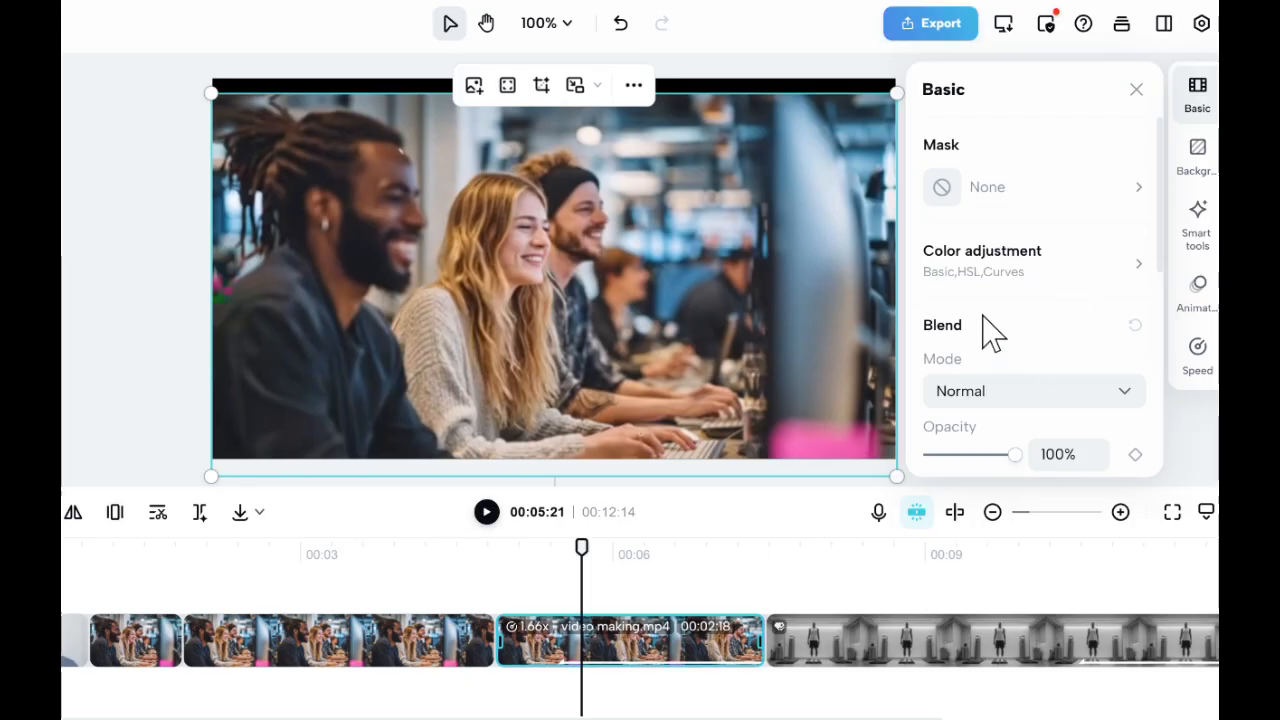
click(1142, 272)
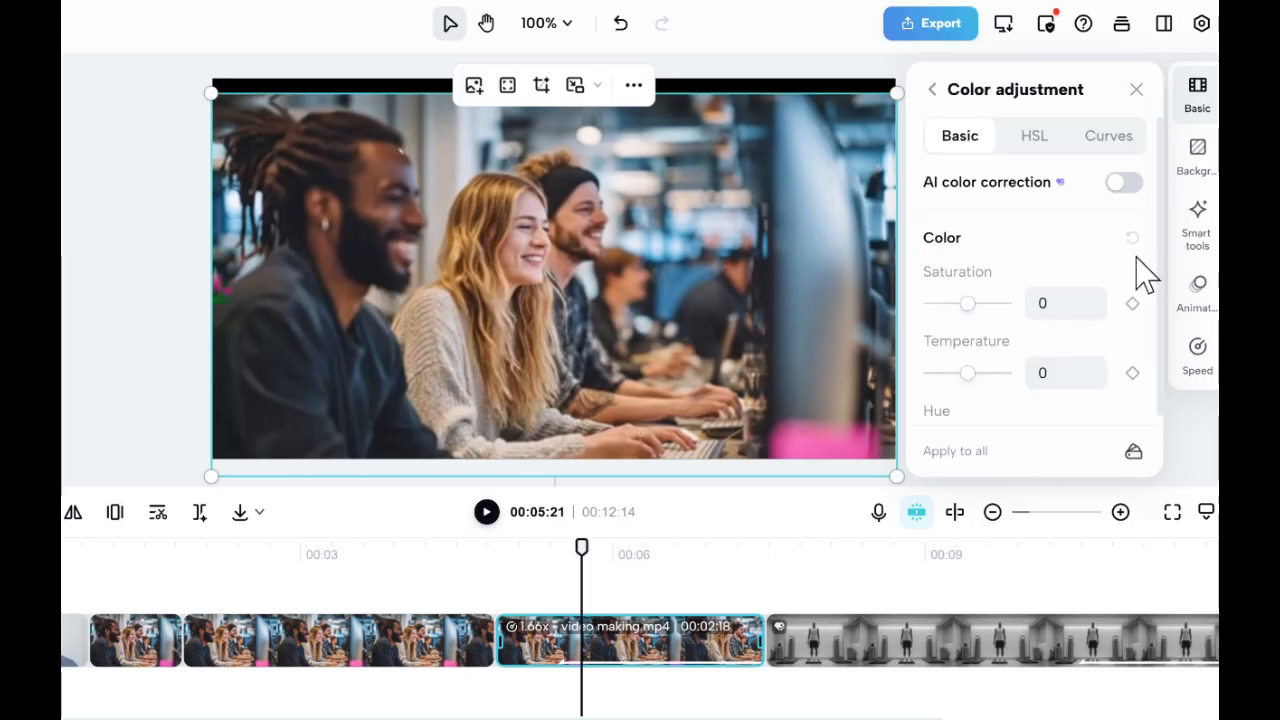
drag(966, 304, 988, 322)
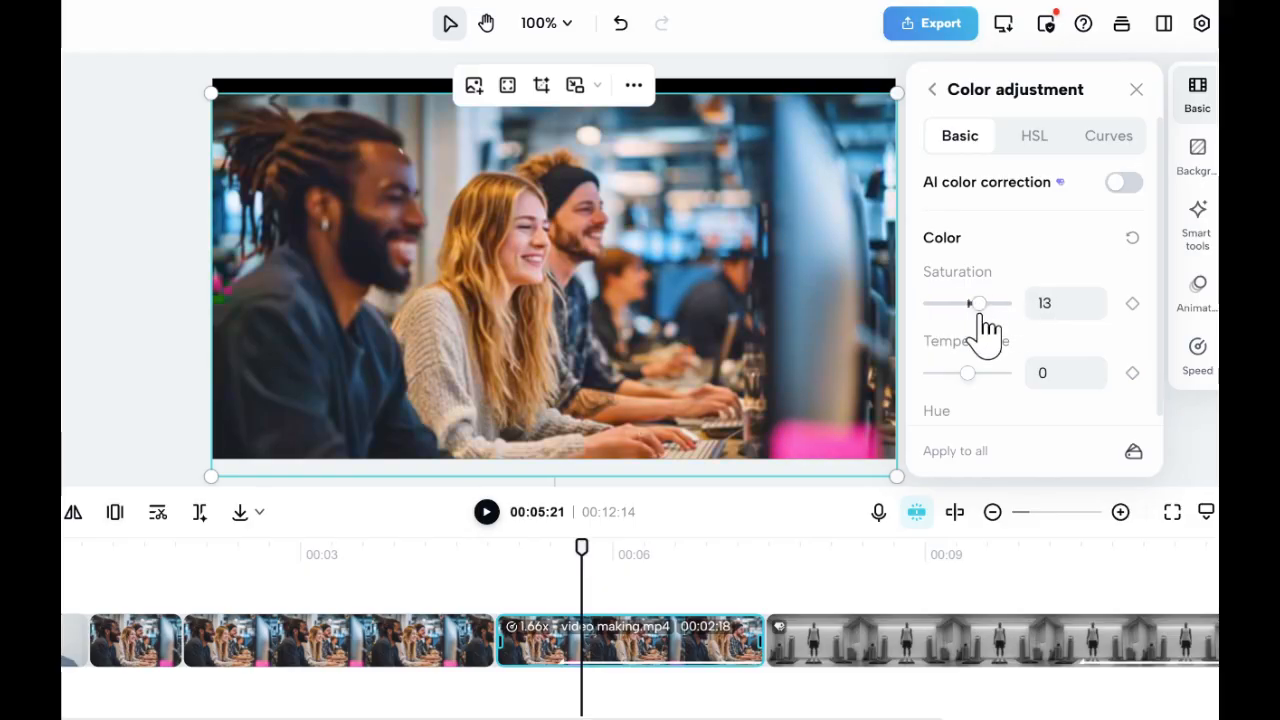
Step: Set the Temperature of the selected video making.mp4 clip to 3 and open its HSL and Curves color adjustments
mouse_move(966, 380)
mouse_down()
mouse_move(950, 382)
mouse_move(995, 378)
mouse_move(983, 394)
mouse_up()
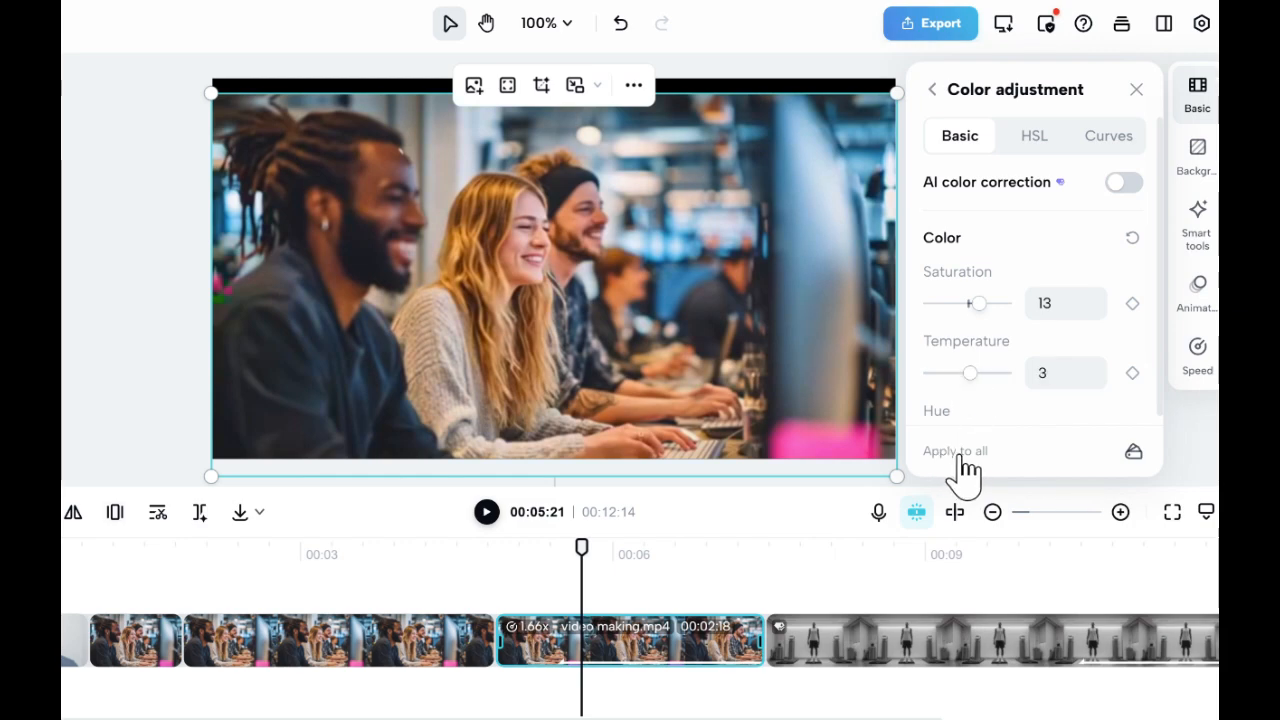
click(1038, 145)
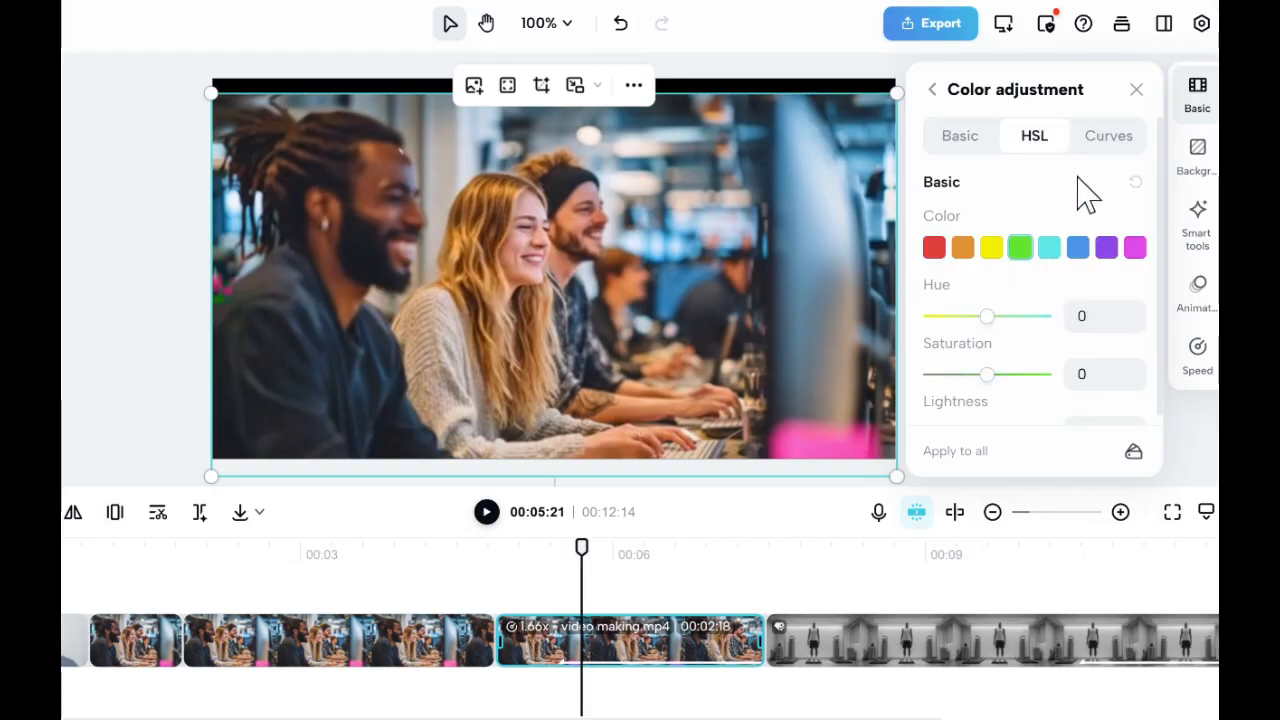
click(1109, 137)
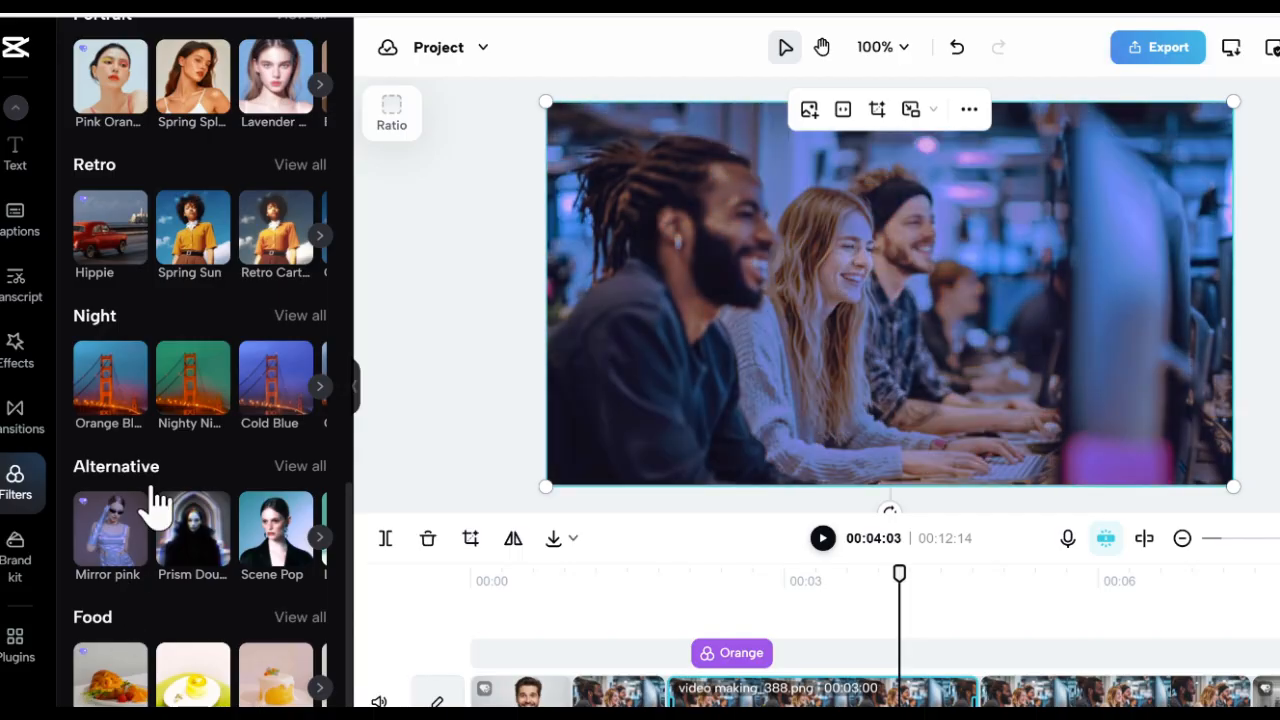
Step: Add the Nighty Night filter directly after the Orange filter, trimmed to about one second, and play back the filtered section
drag(193, 405, 772, 668)
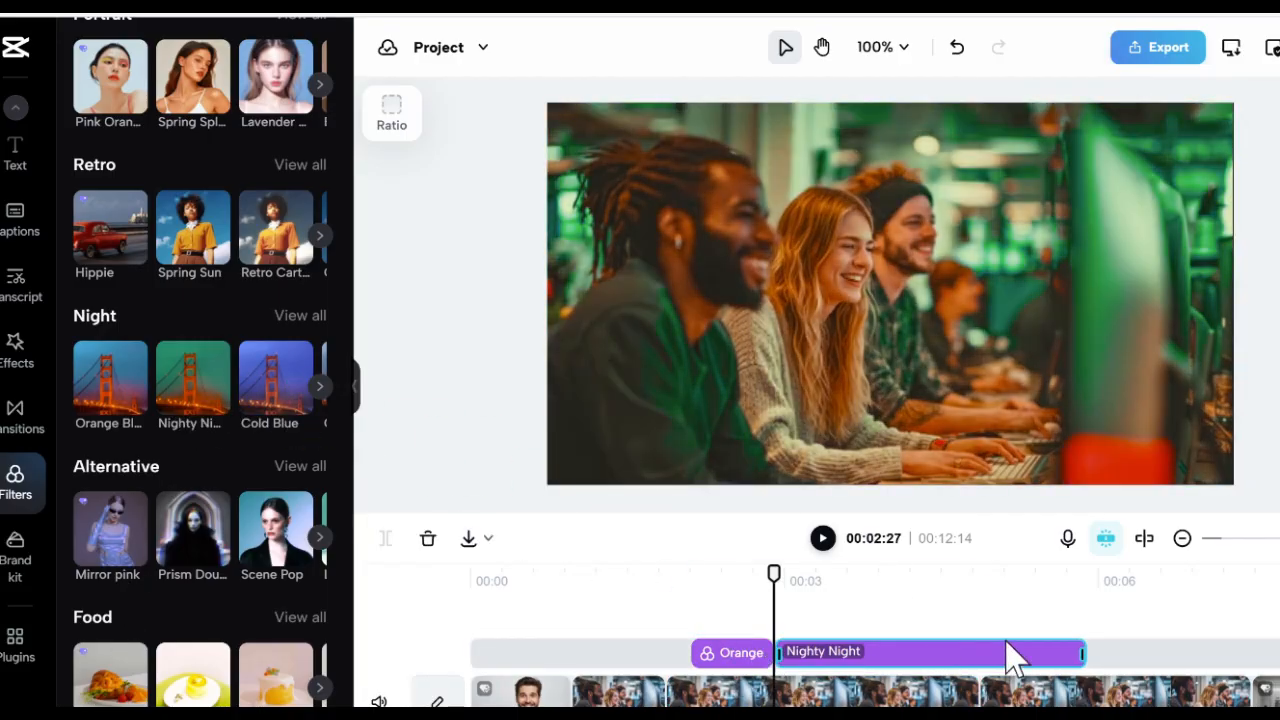
drag(1072, 651, 873, 655)
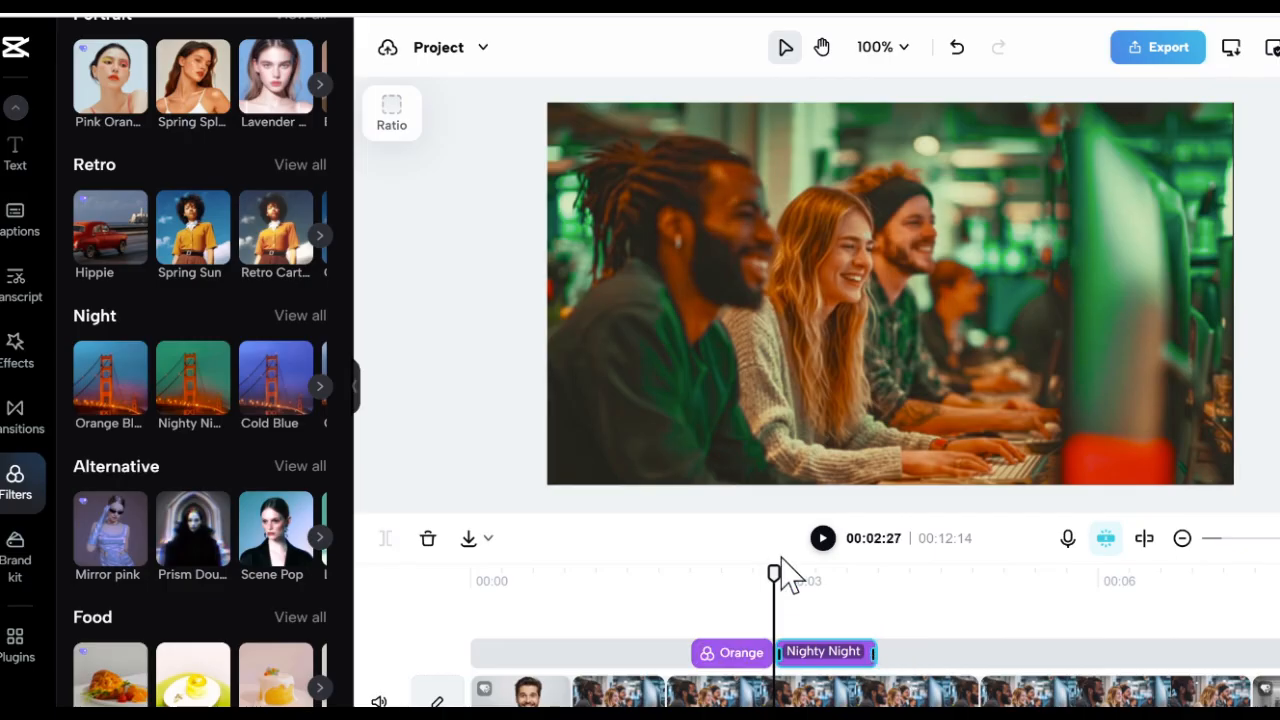
drag(775, 571, 678, 596)
click(823, 539)
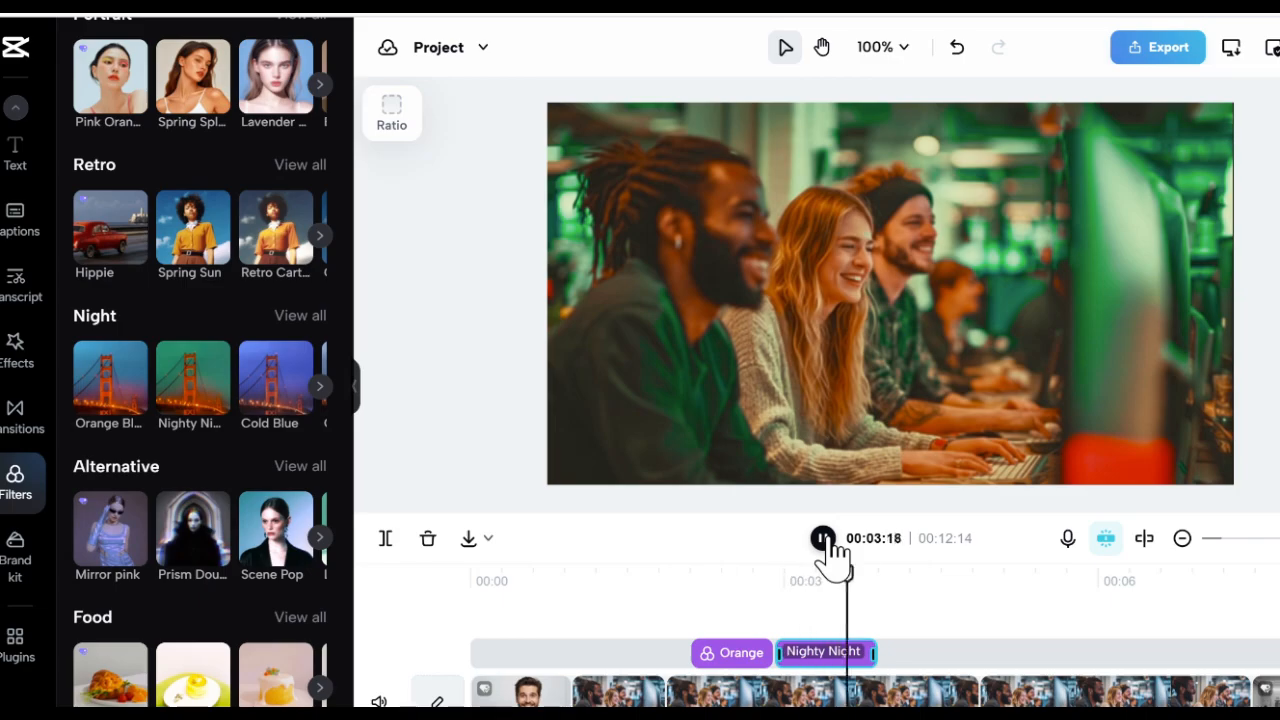
click(823, 541)
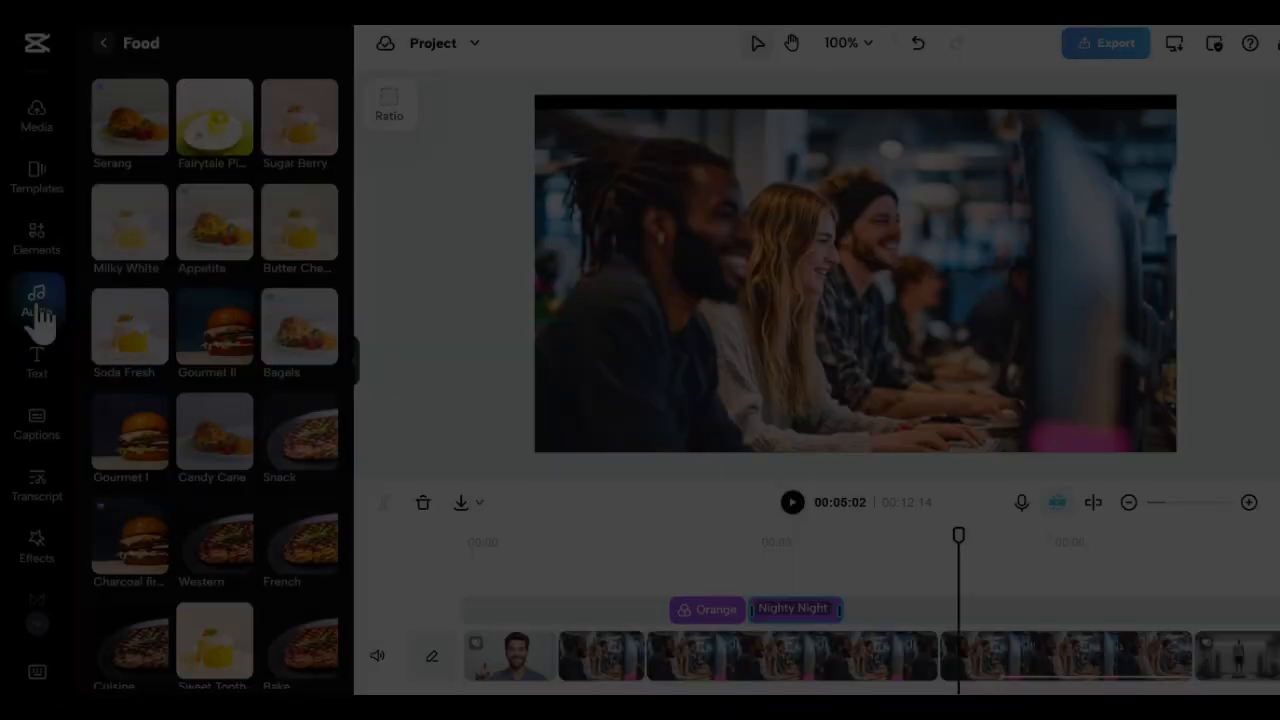
Step: Search the music library for happy music, starting from the Happy New Year suggestion
click(37, 306)
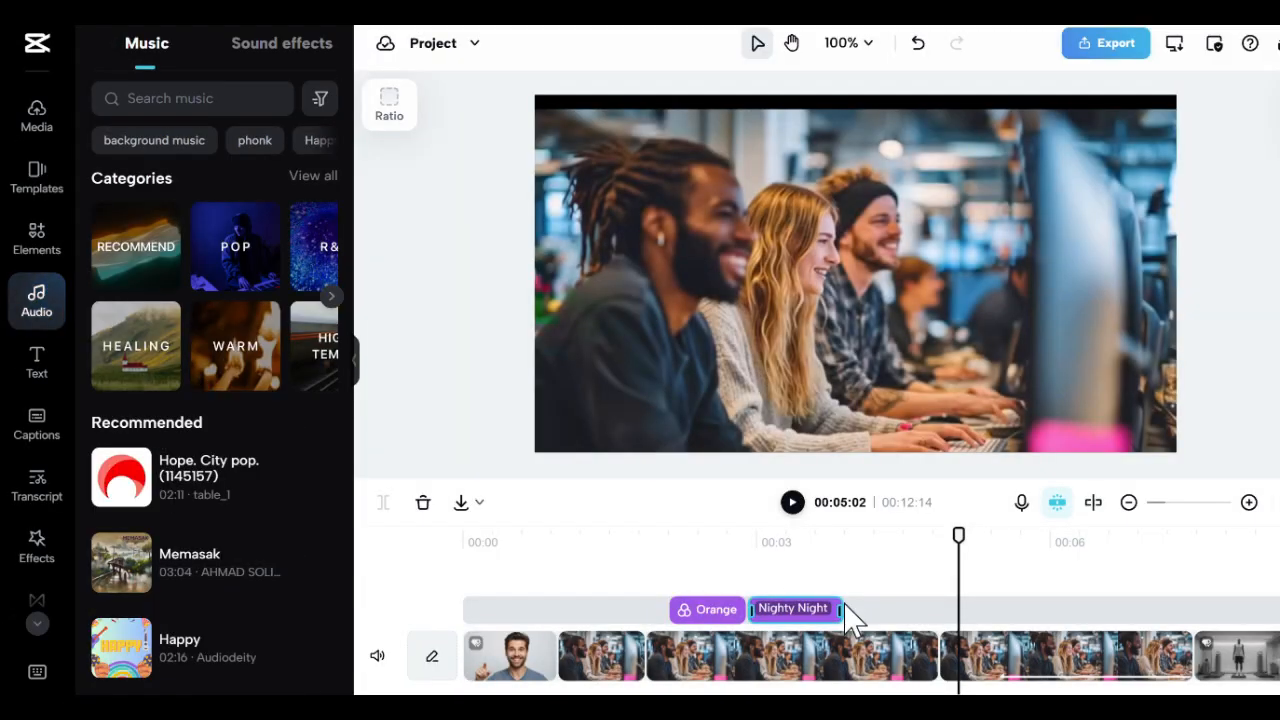
click(1031, 680)
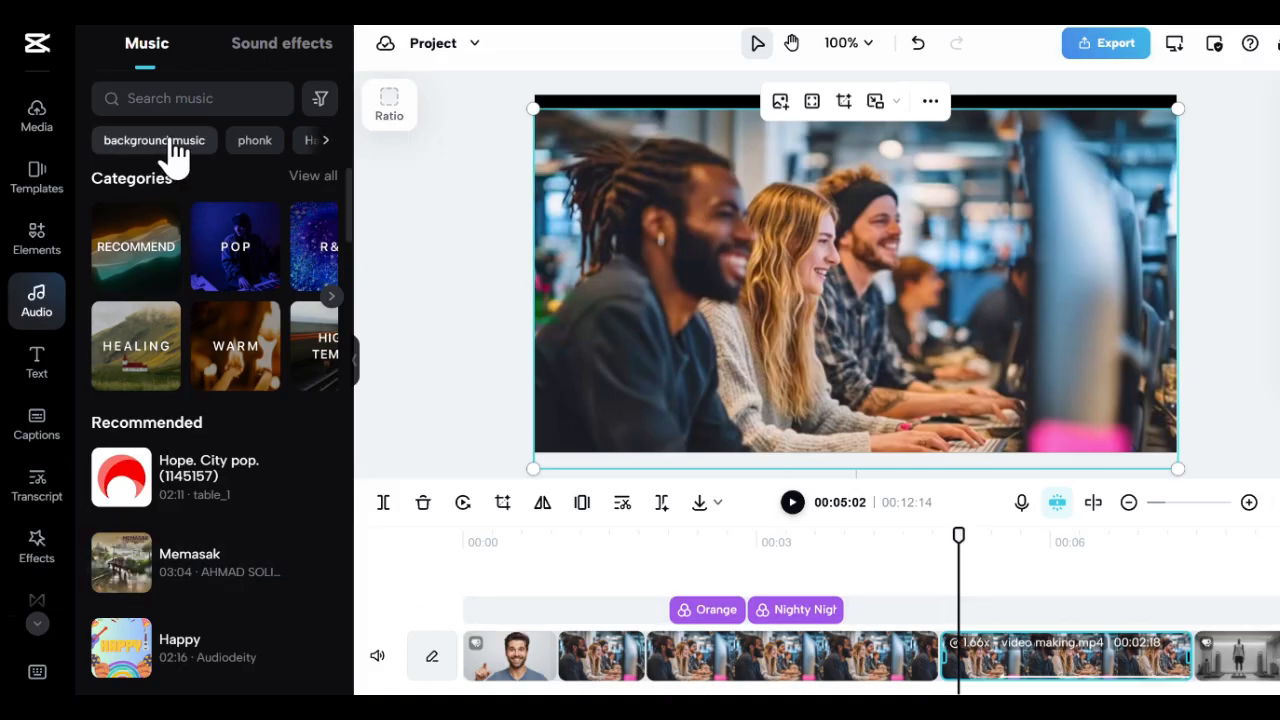
click(325, 141)
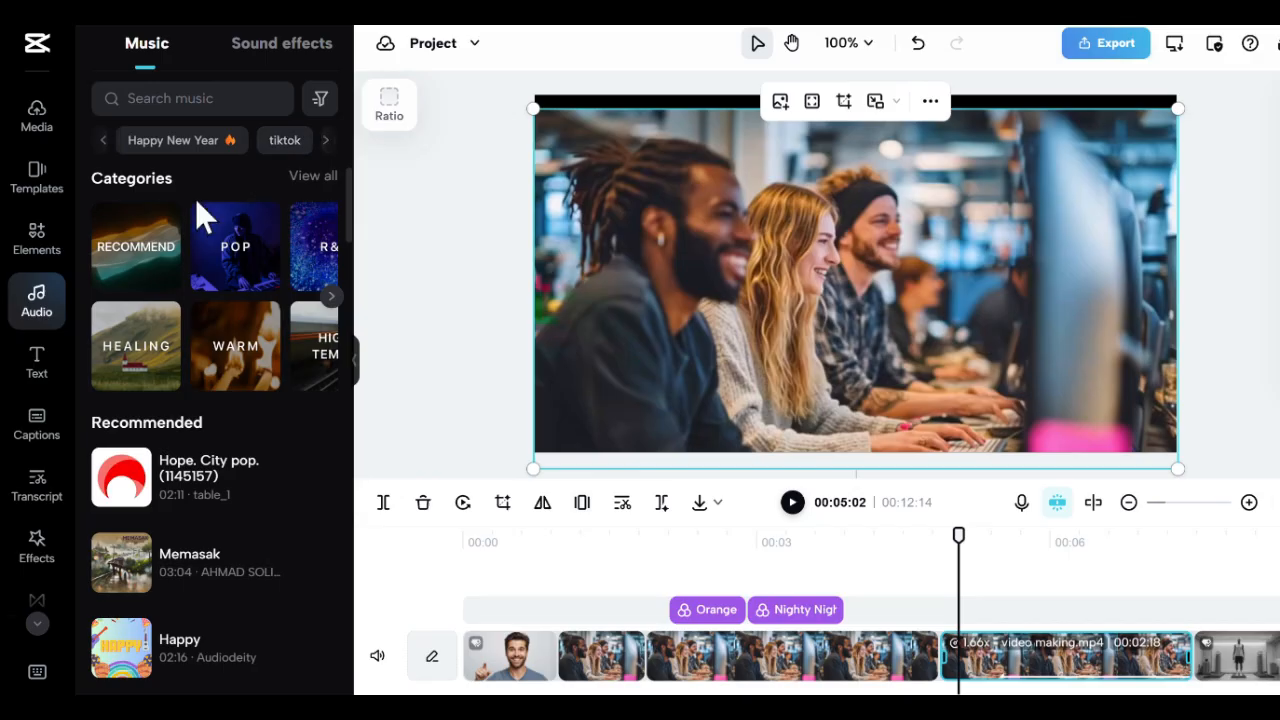
click(157, 140)
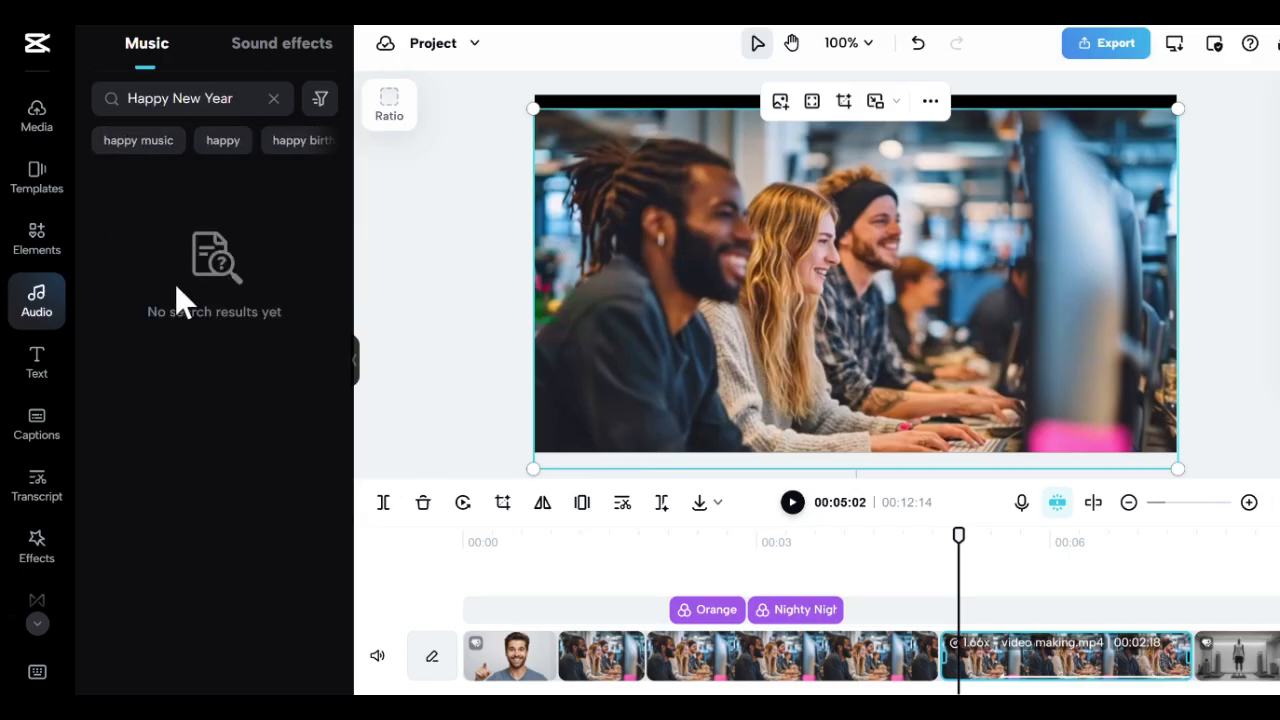
click(218, 145)
click(135, 142)
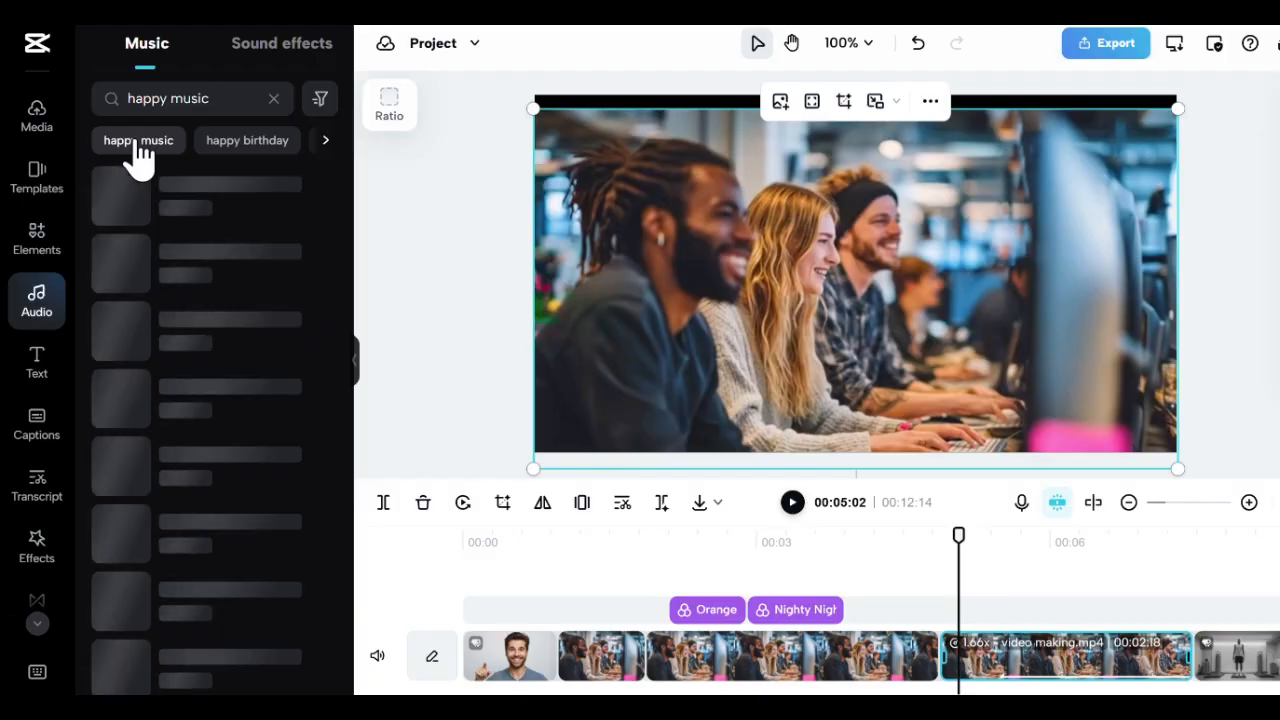
Step: Preview the track A Happy and add it to the timeline, starting where the Nighty Night filter begins
click(122, 204)
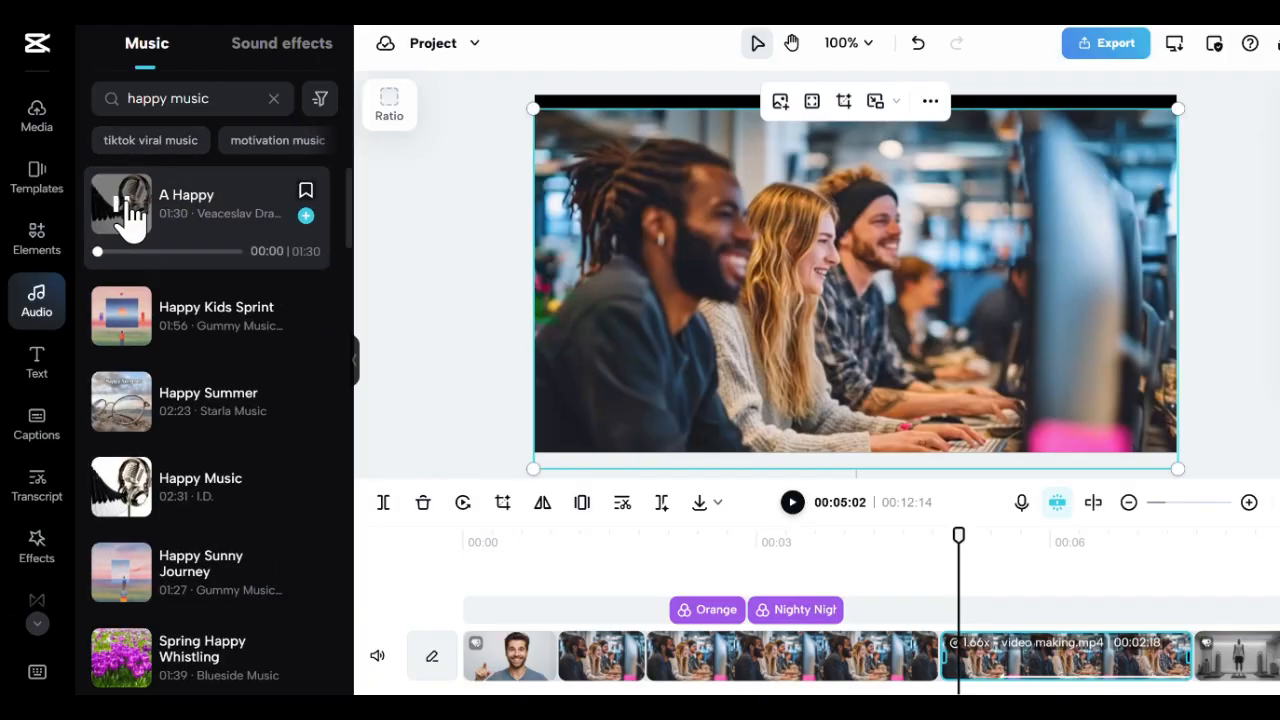
click(122, 205)
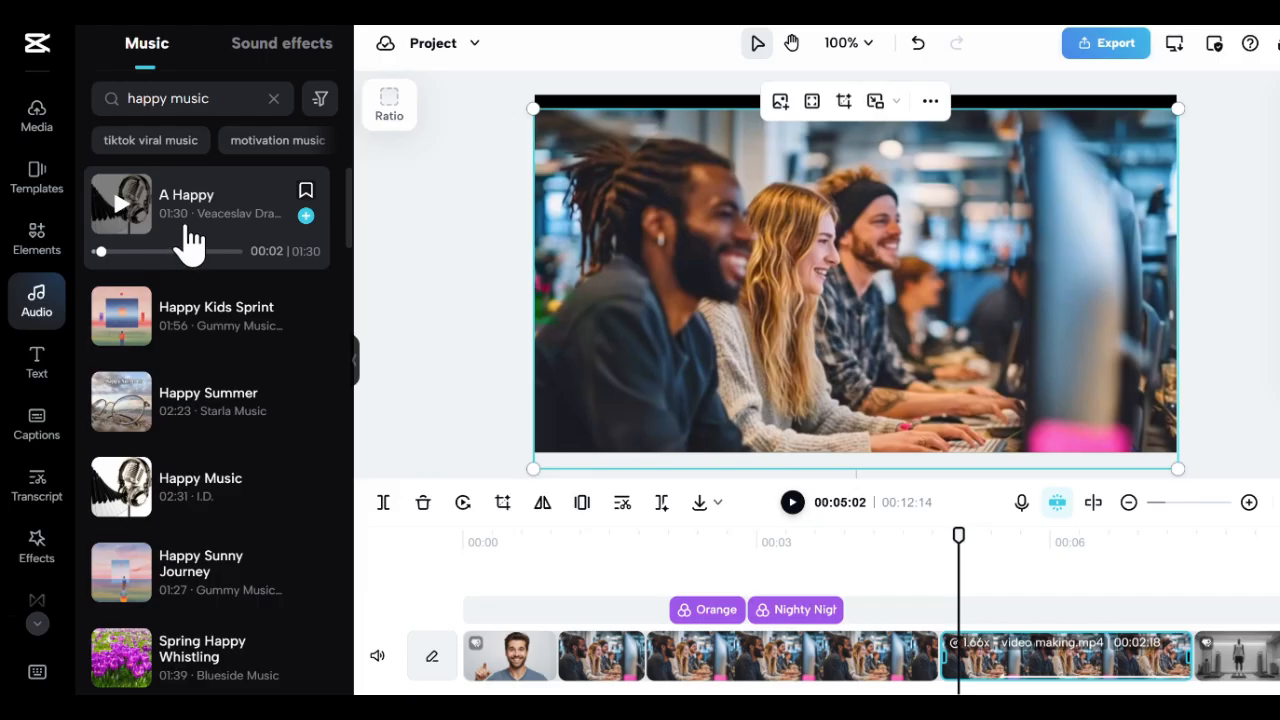
drag(186, 257, 757, 669)
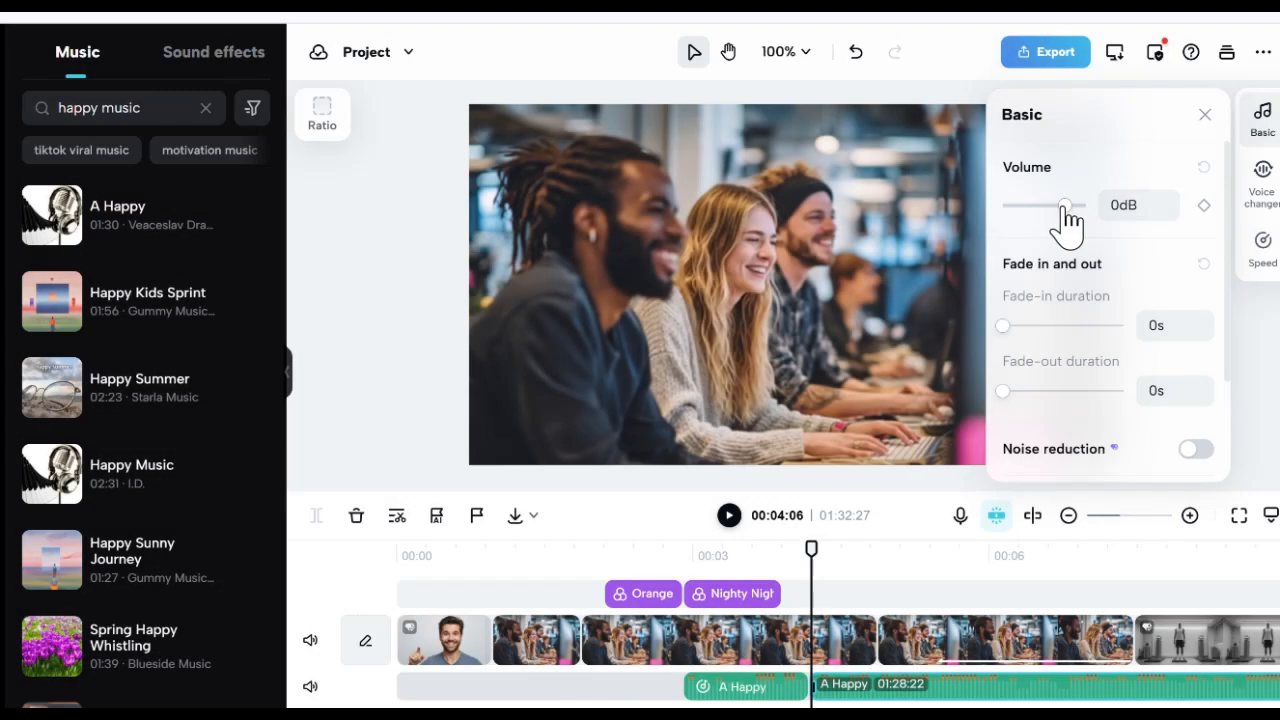
Step: Set the volume of the A Happy segment starting at 00:04:06 to -10.5 dB and its fade-in duration to 0.9 s
mouse_move(1064, 206)
mouse_down()
mouse_move(1035, 207)
mouse_move(1056, 206)
mouse_up()
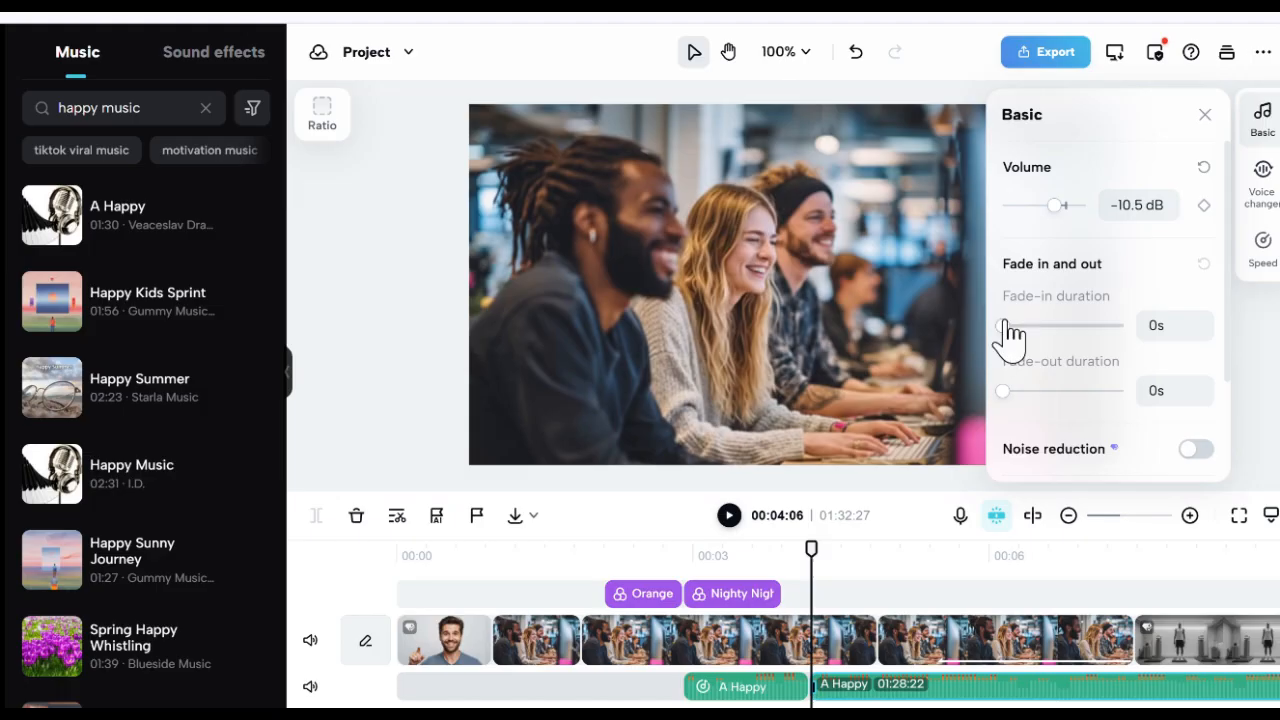
mouse_move(1013, 328)
mouse_down()
mouse_move(1043, 330)
mouse_move(1013, 330)
mouse_up()
mouse_move(1006, 392)
mouse_down()
mouse_move(1090, 392)
mouse_move(1004, 392)
mouse_up()
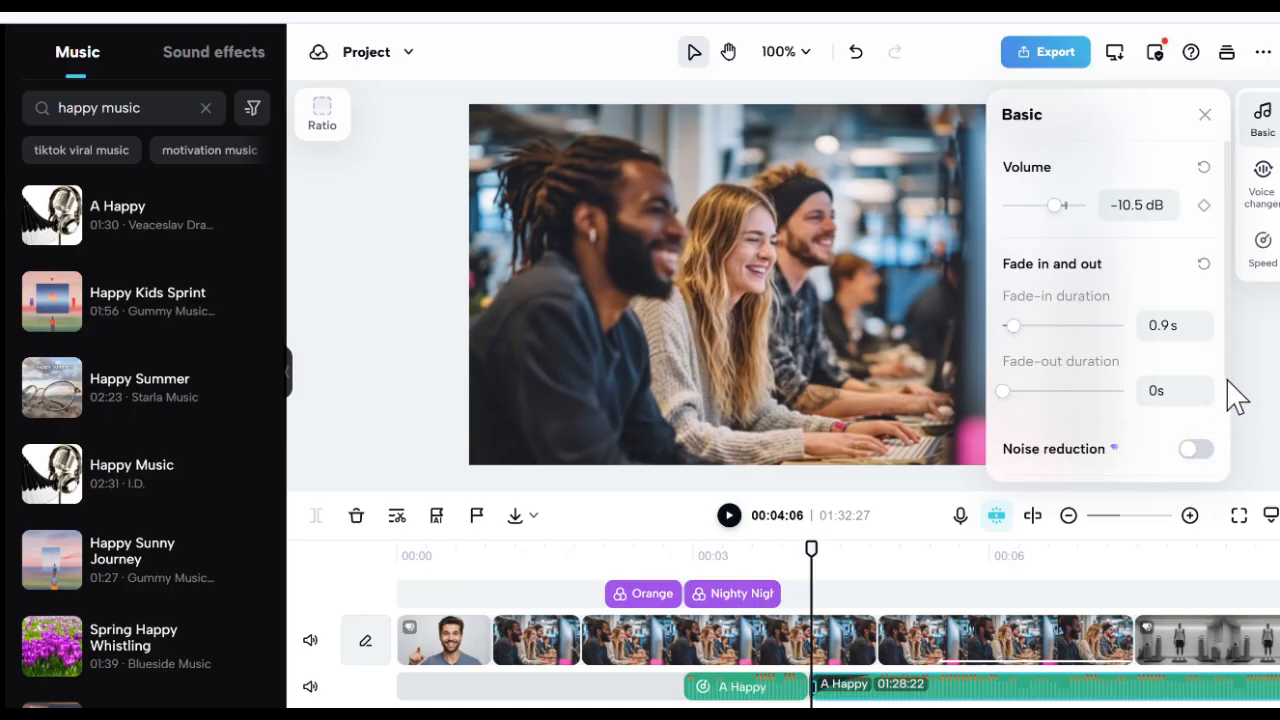
scroll(1229, 409, down, 3)
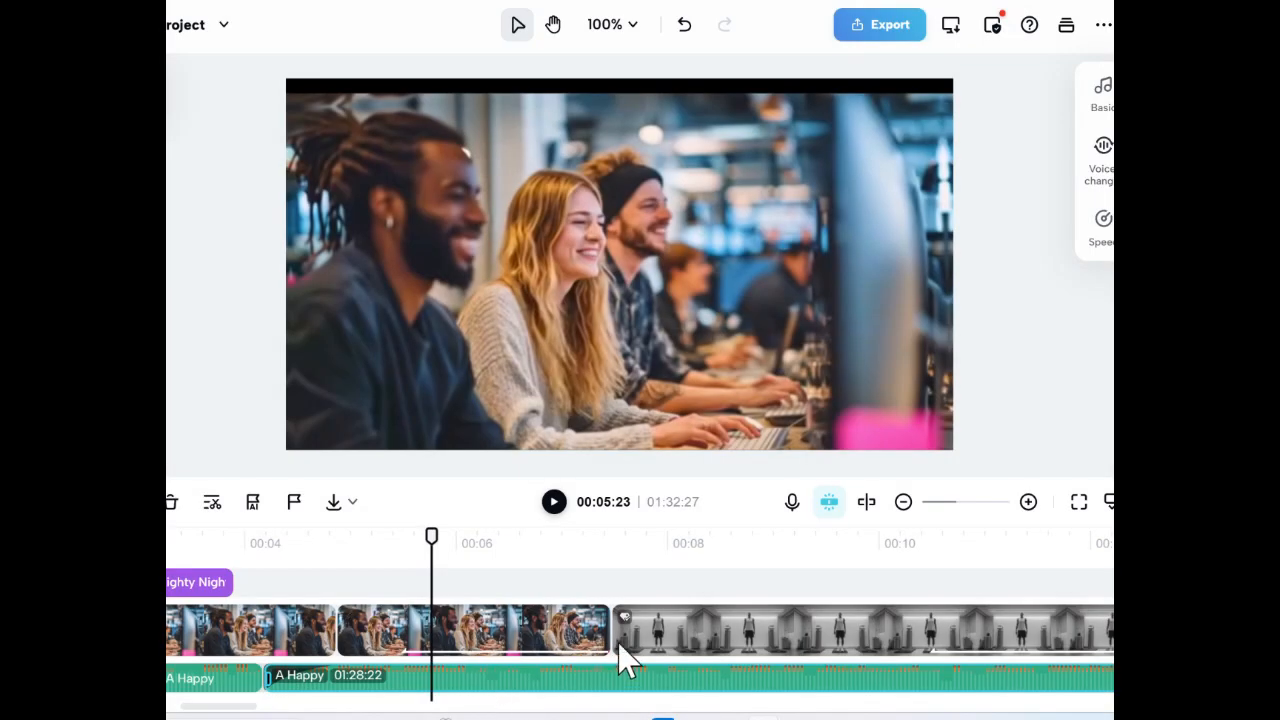
Step: Set the second A Happy segment's volume to -18.2 dB and its fade-in duration to 1.5 s
click(1103, 92)
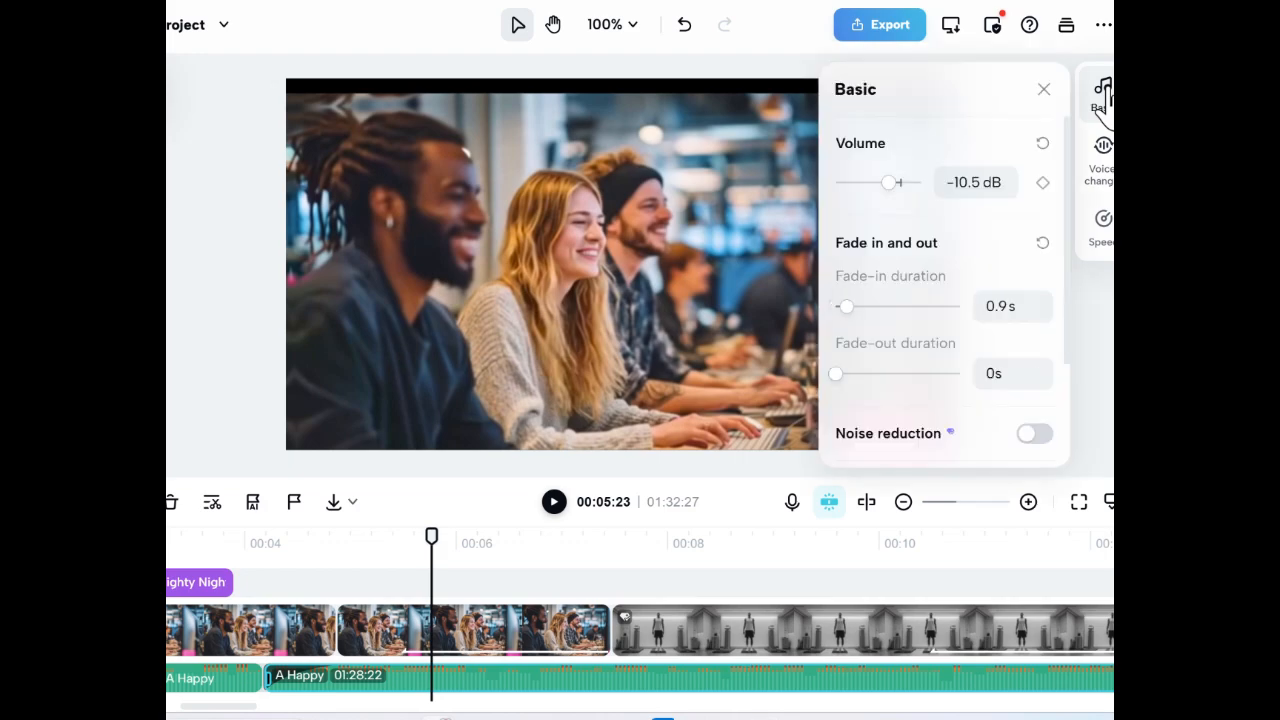
drag(890, 182, 880, 206)
mouse_move(847, 307)
mouse_down()
mouse_move(881, 307)
mouse_move(855, 308)
mouse_up()
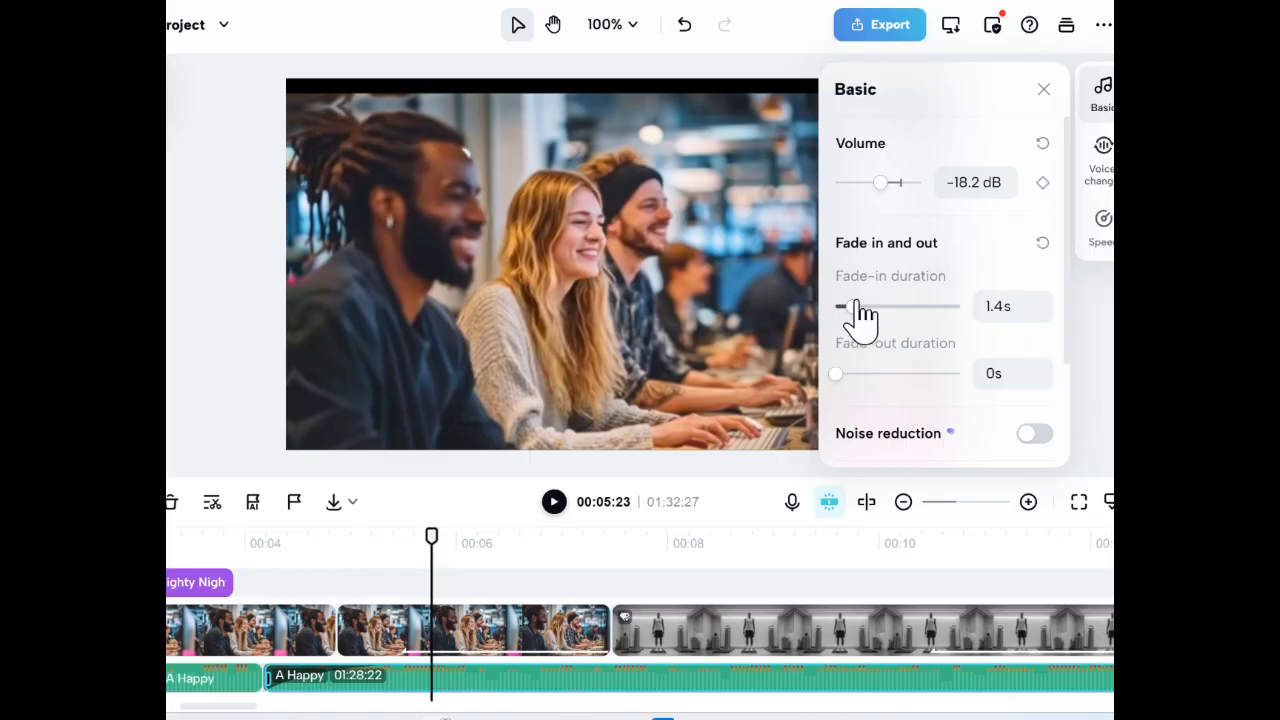
click(1043, 90)
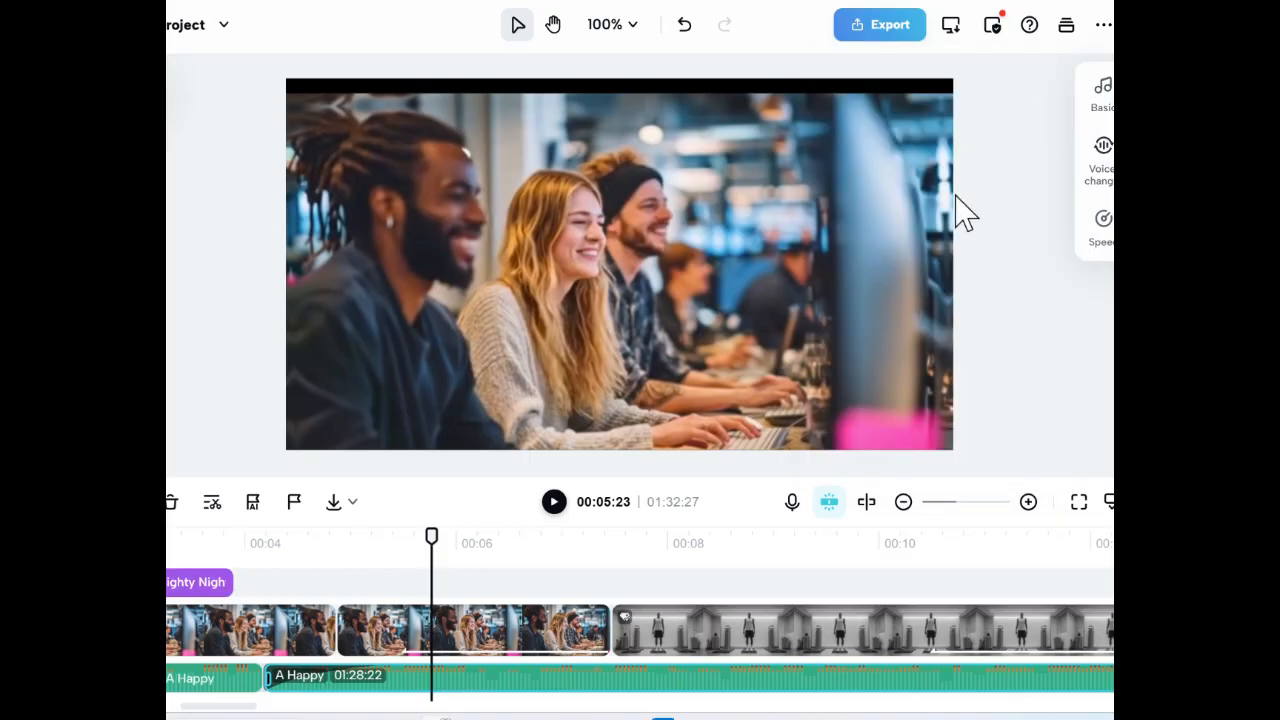
Step: Lower the second A Happy segment's volume to about -45 dB and set its fade-in duration to 1.8 s
click(1101, 95)
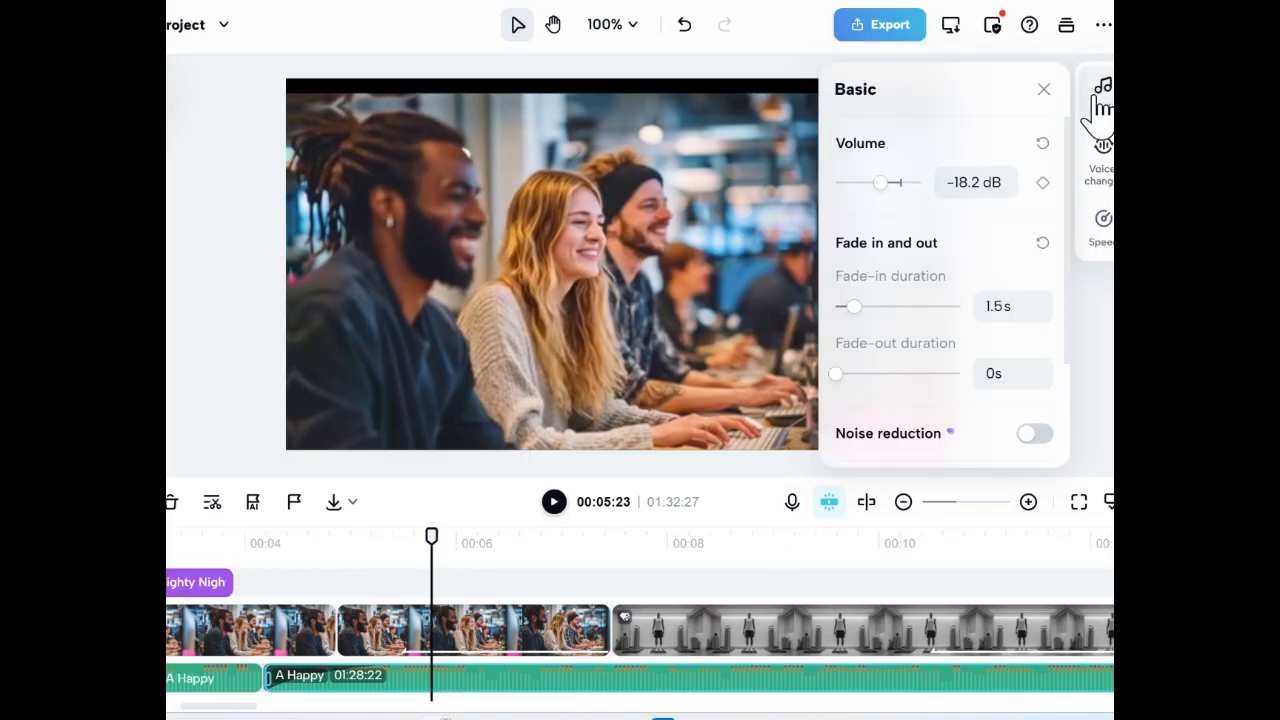
drag(887, 184, 857, 186)
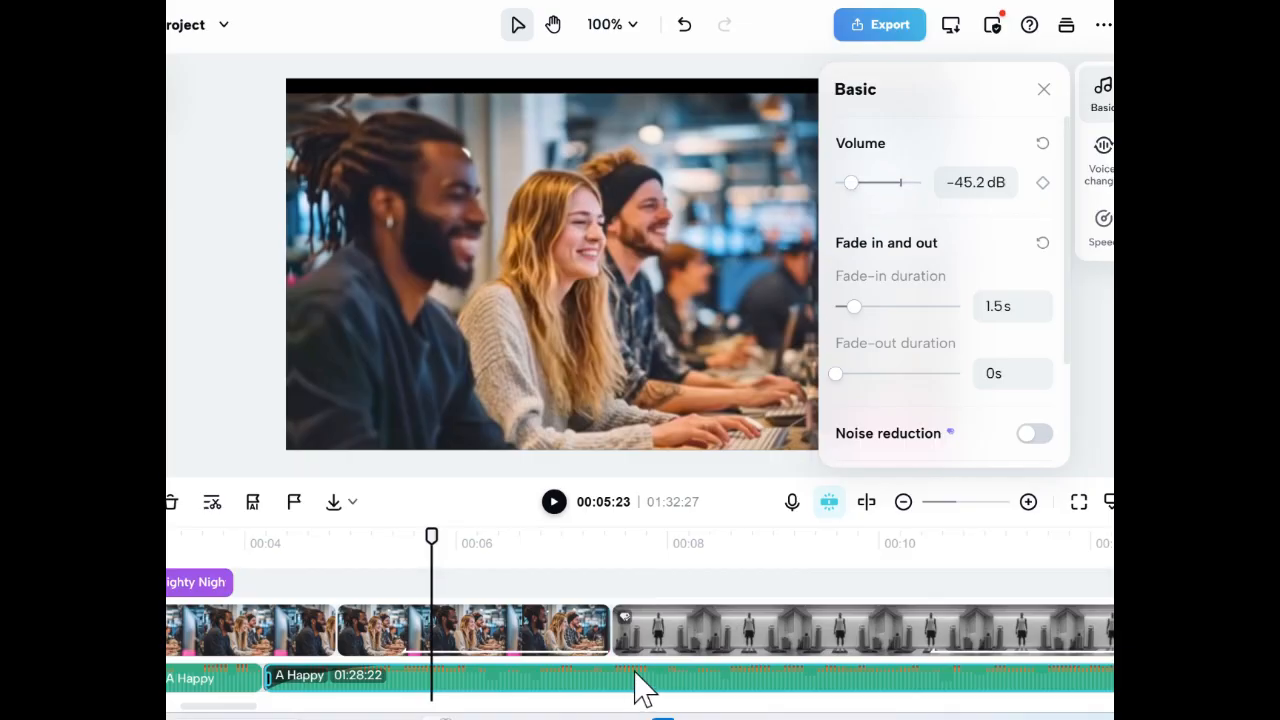
mouse_move(848, 308)
mouse_down()
mouse_move(923, 308)
mouse_move(838, 317)
mouse_move(963, 322)
mouse_move(859, 322)
mouse_up()
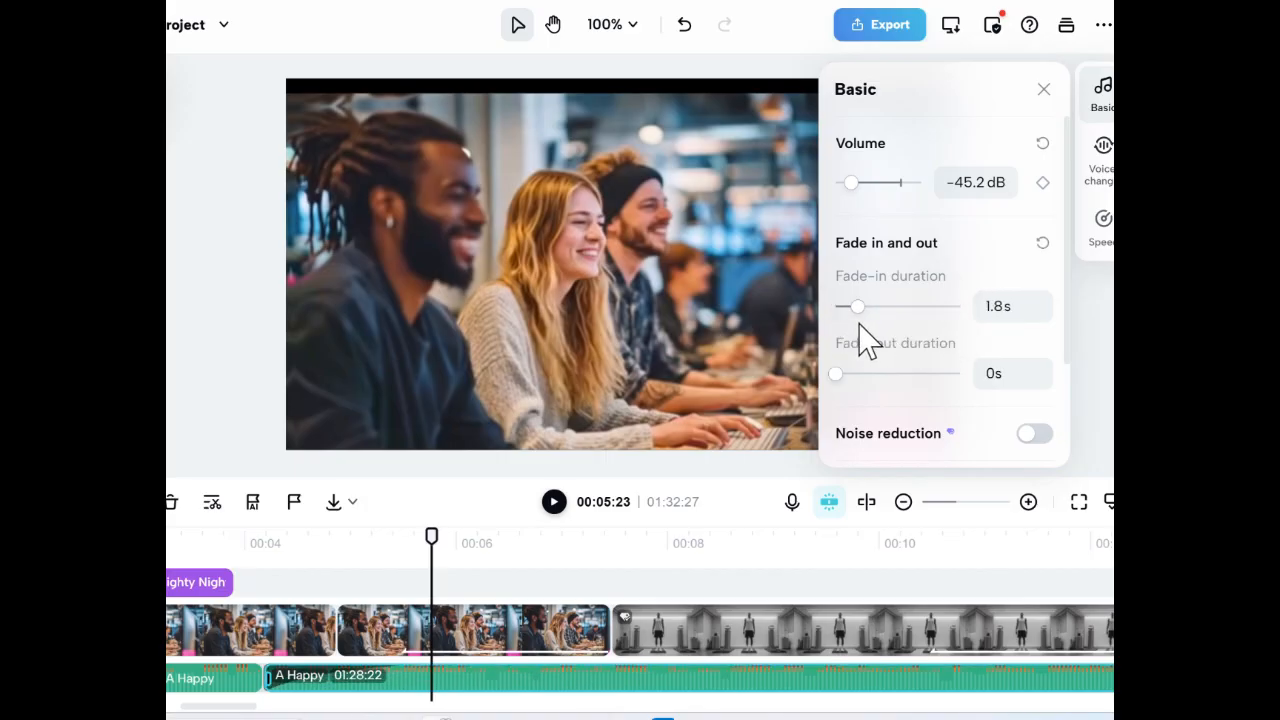
mouse_move(853, 183)
mouse_down()
mouse_move(922, 183)
mouse_move(845, 183)
mouse_up()
click(955, 182)
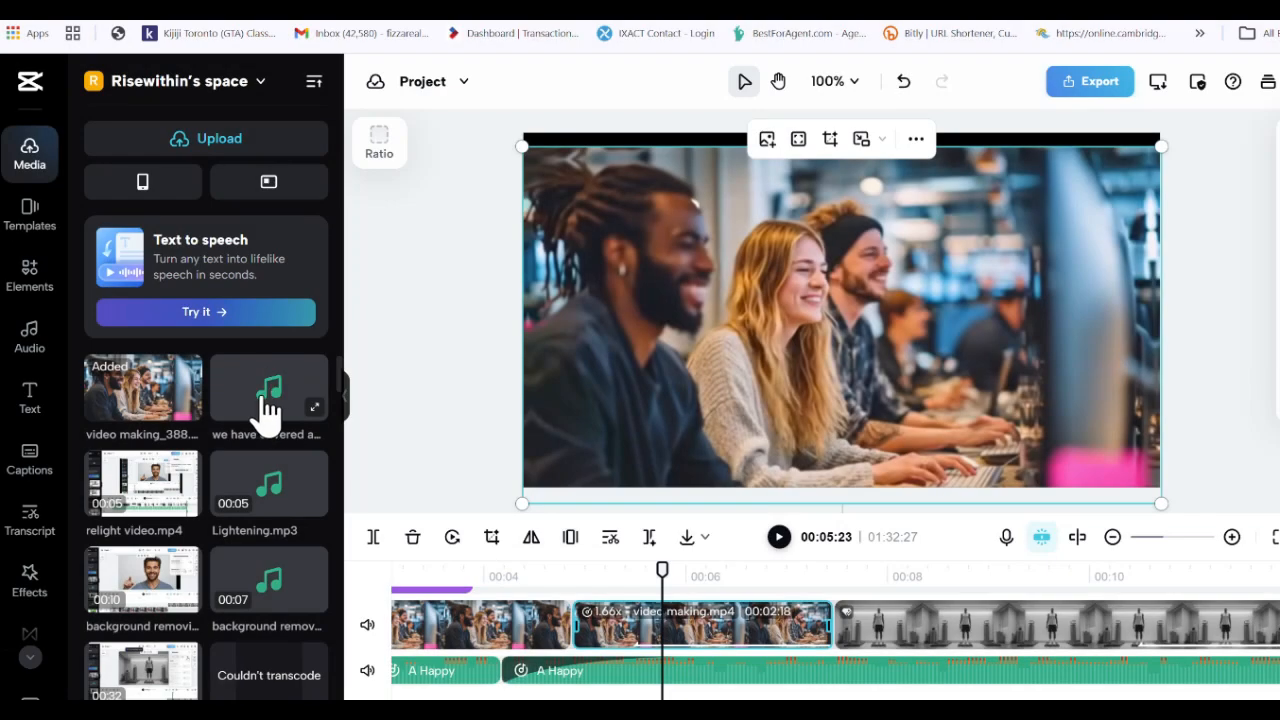
Step: Place we have covered audio.mp3 on a new audio track at 00:05:23 and open its speed and voice changer settings
drag(283, 410, 690, 692)
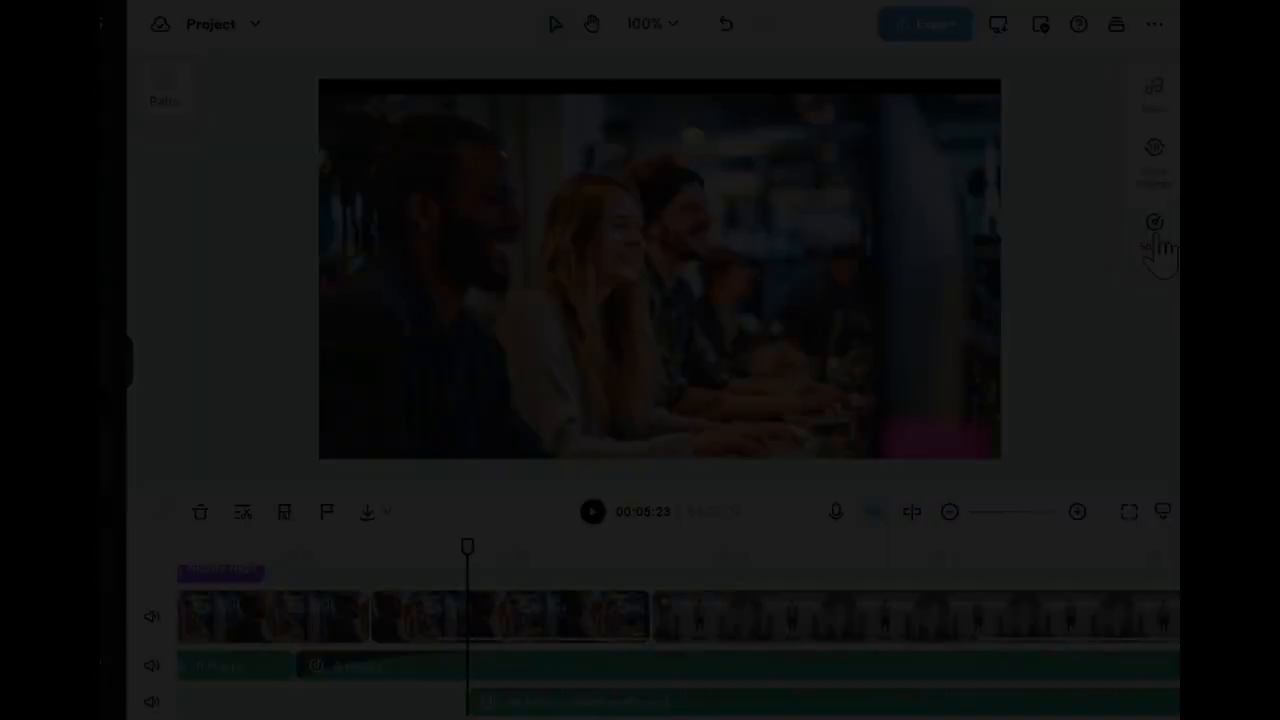
click(1180, 230)
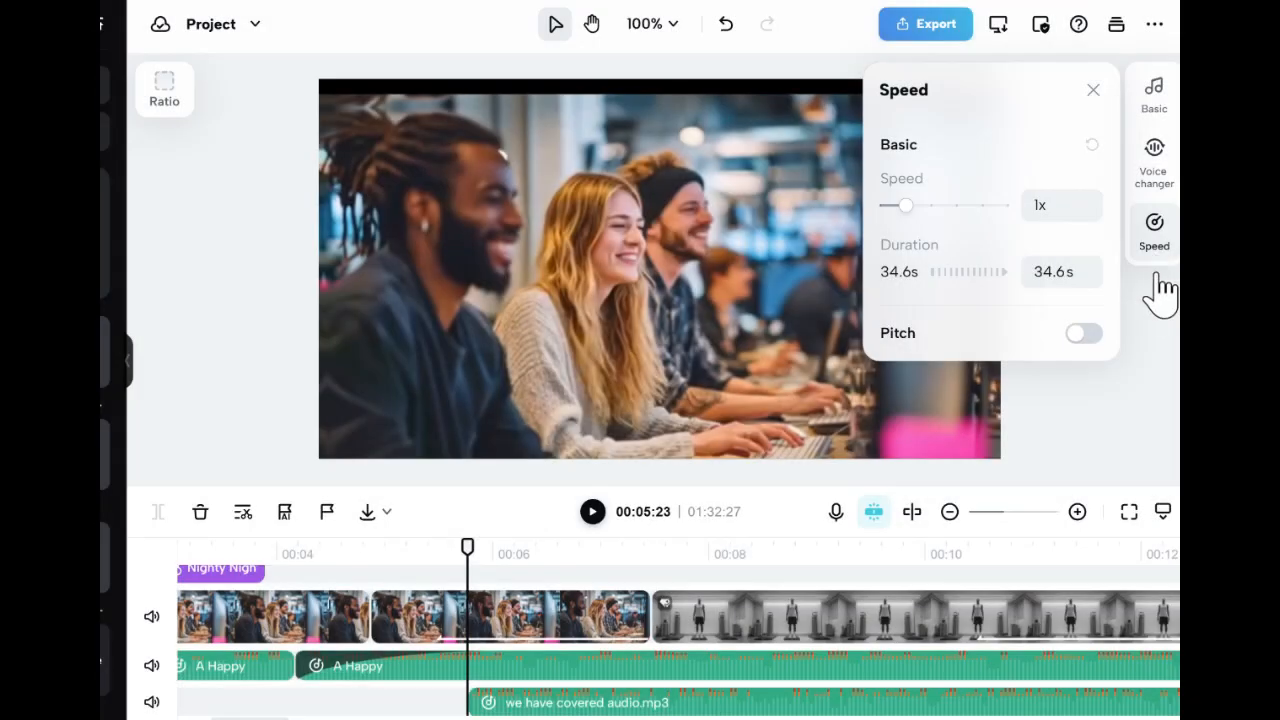
click(1155, 160)
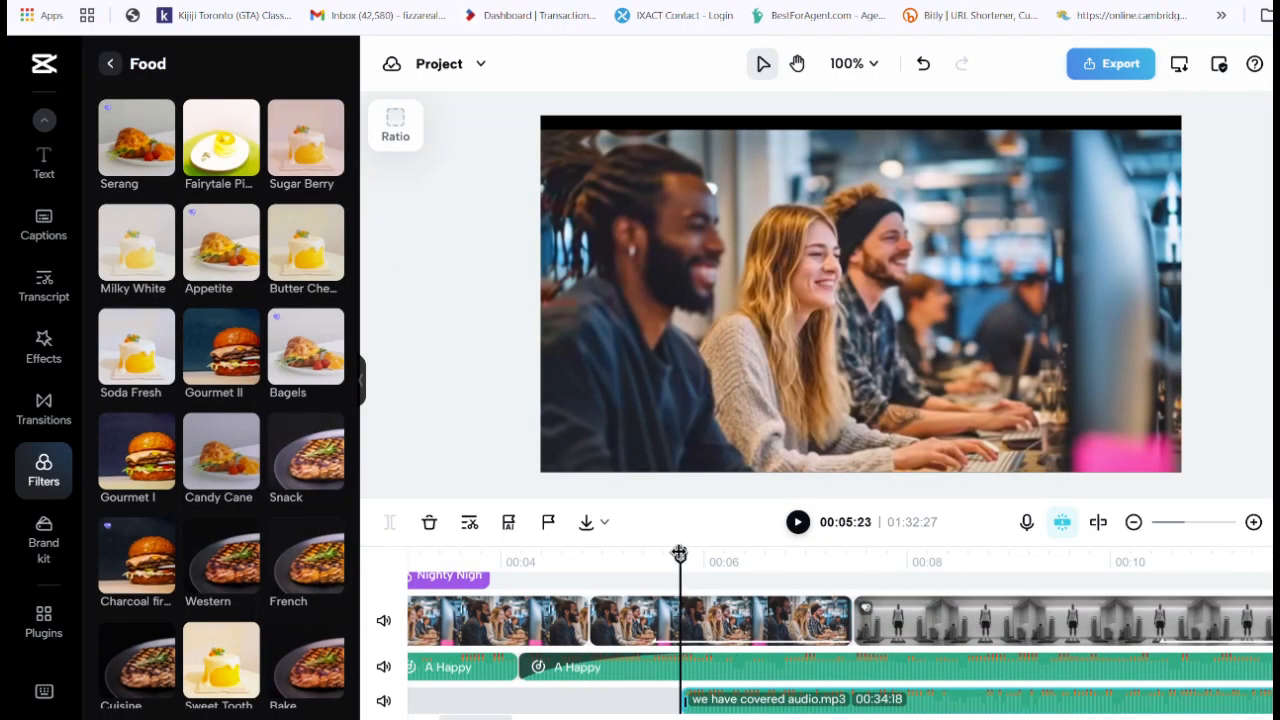
Step: Move the playhead to 00:06:16 and generate auto captions with English (US) as the language used in the video
drag(689, 552, 757, 549)
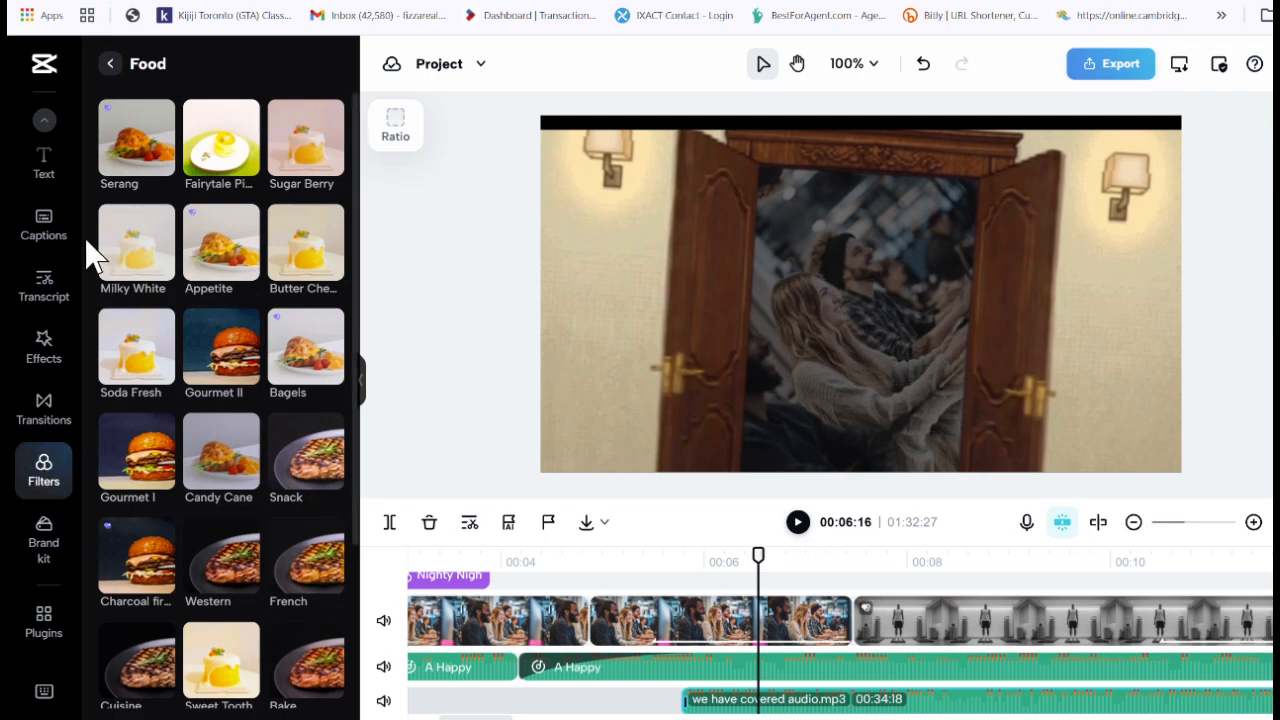
click(44, 230)
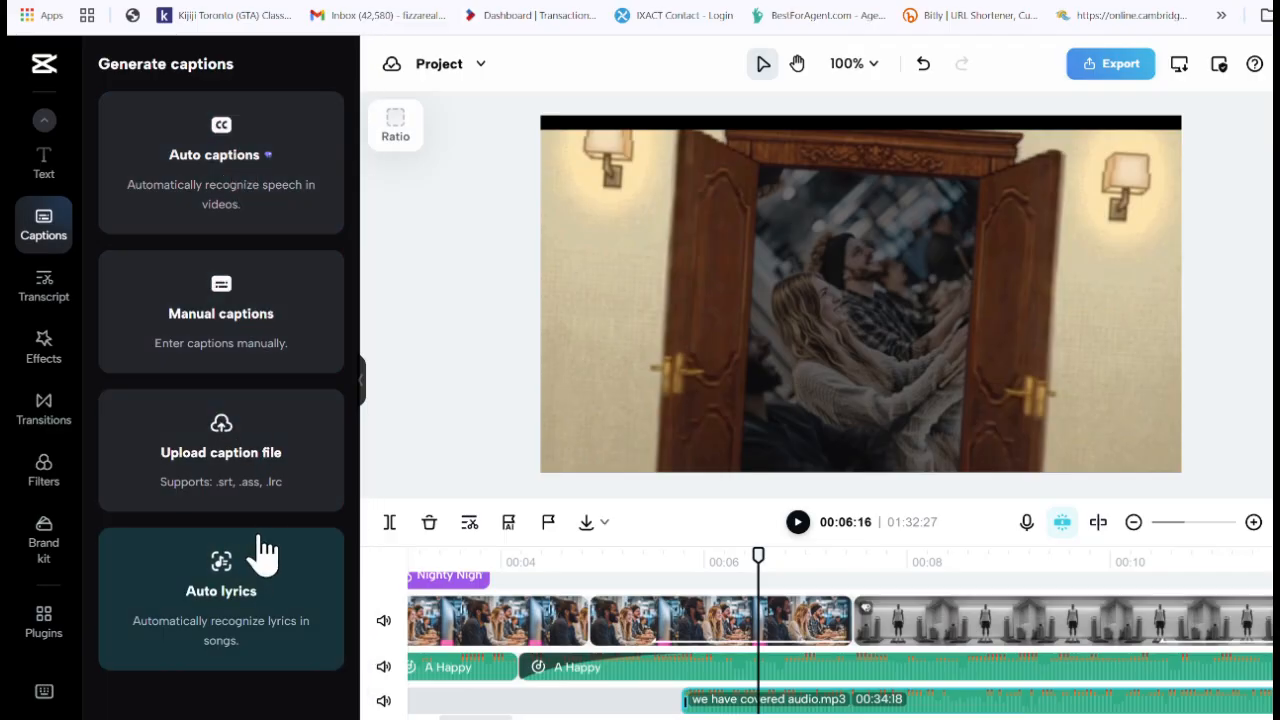
click(226, 188)
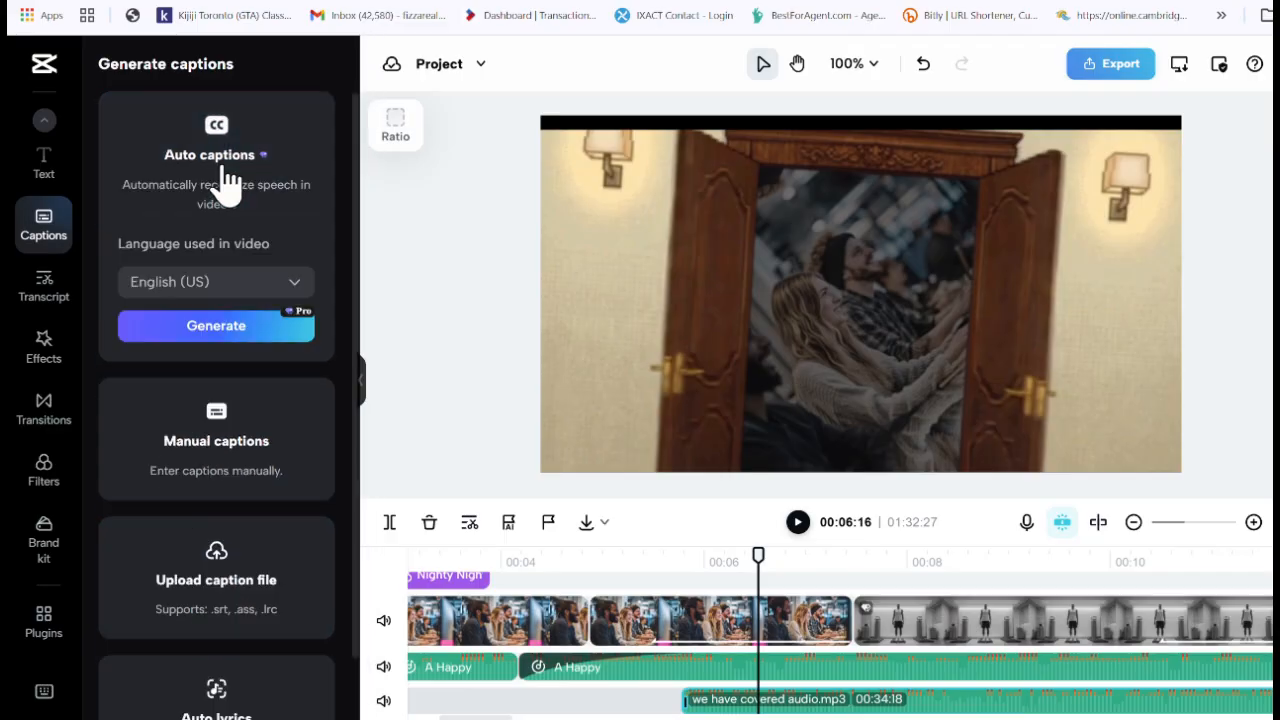
click(295, 305)
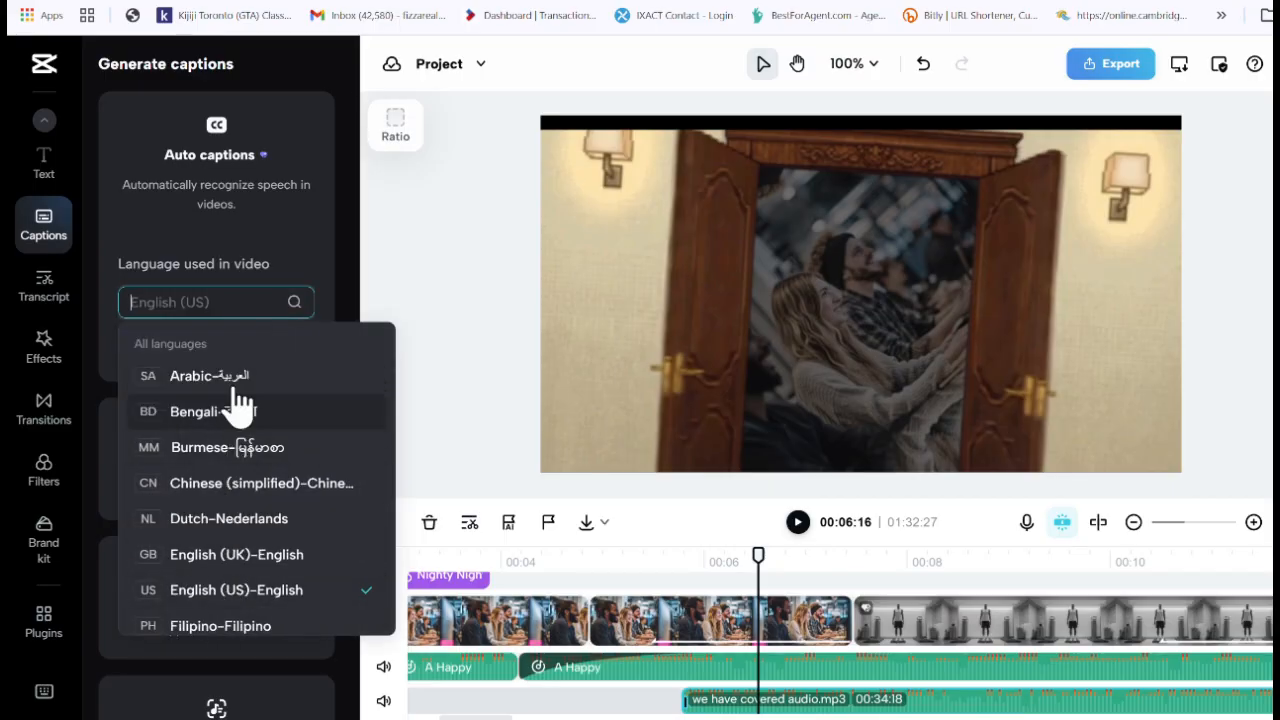
click(298, 262)
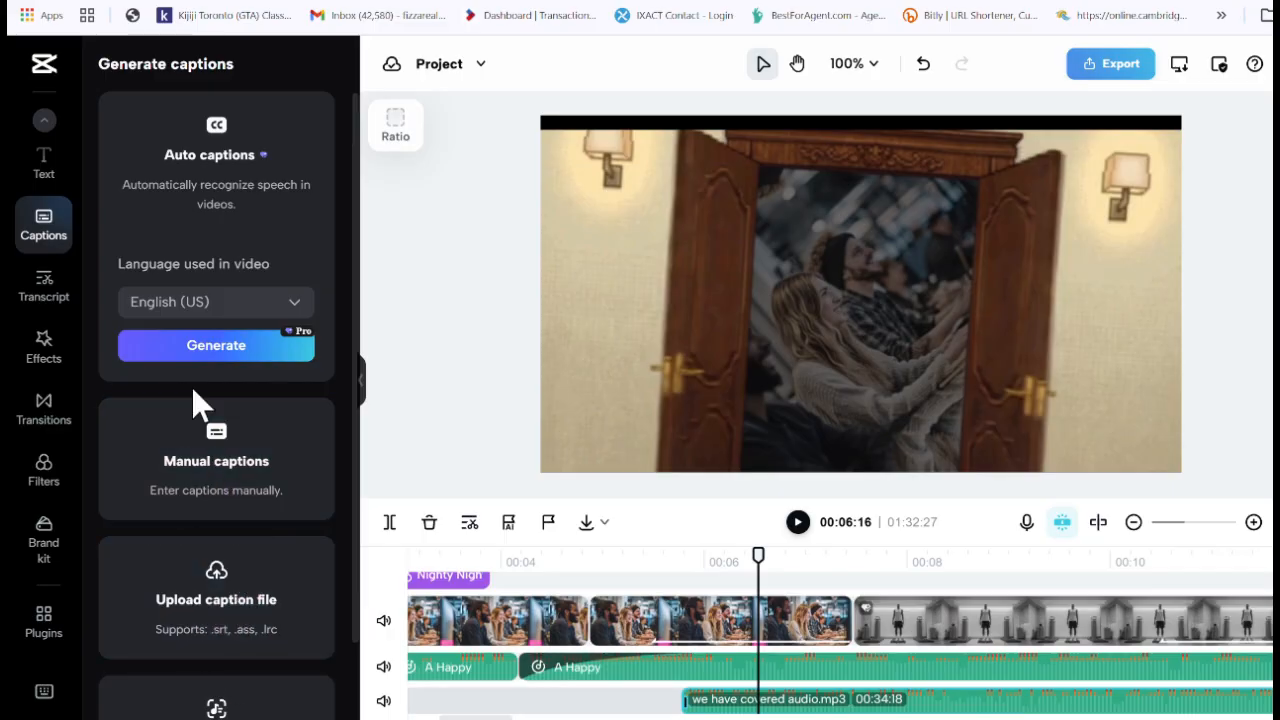
click(212, 348)
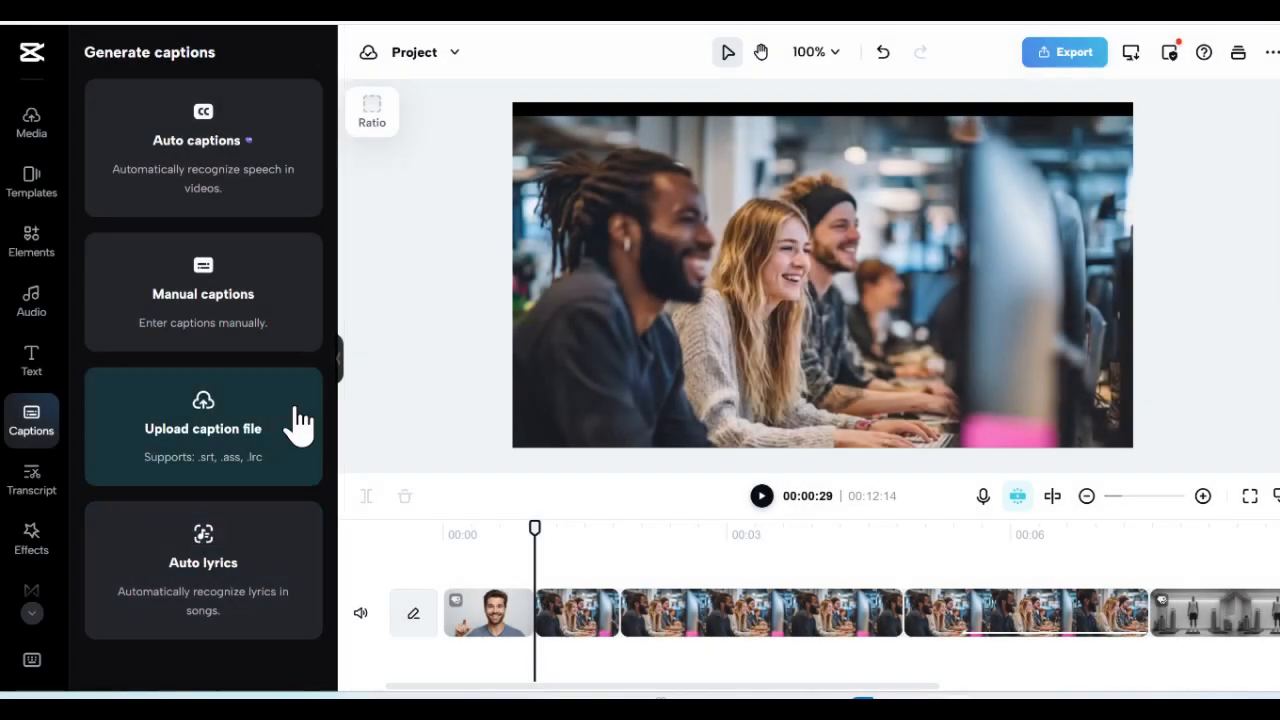
Step: Add a manual caption at 00:00:29 on the timeline
click(214, 290)
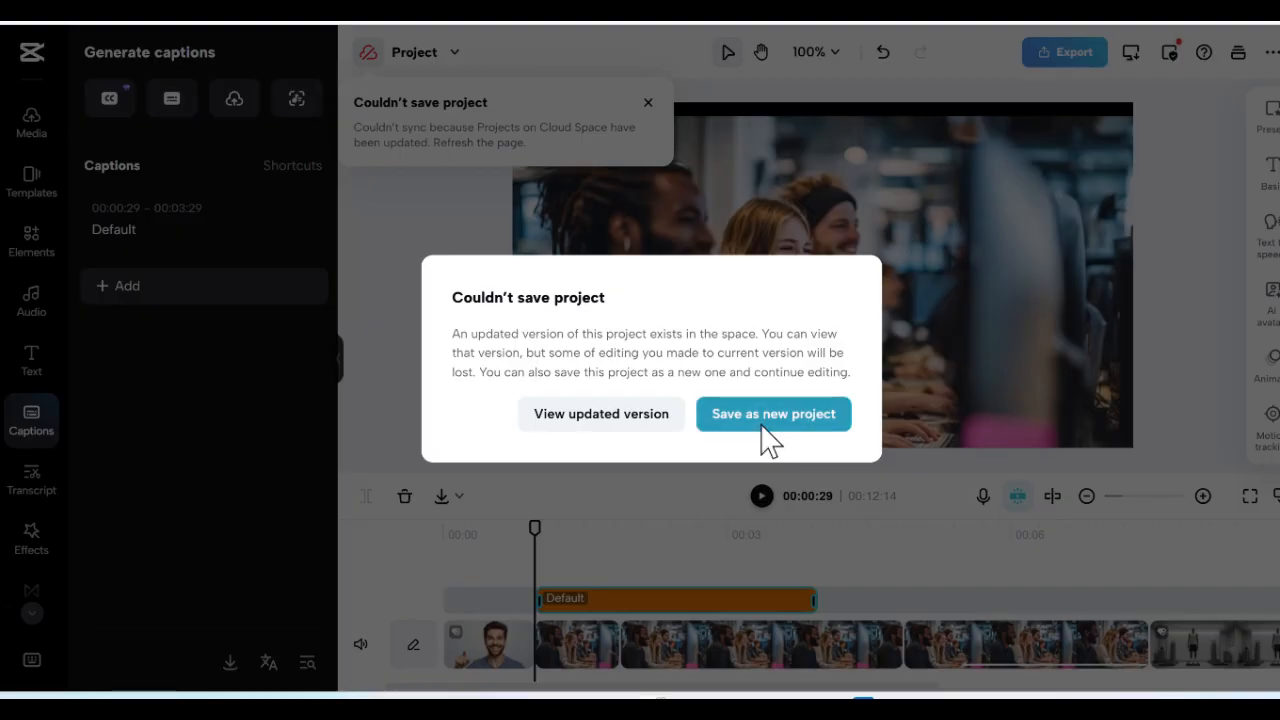
Step: Save the edits as a new project and select the Default caption in the preview
click(770, 418)
click(794, 463)
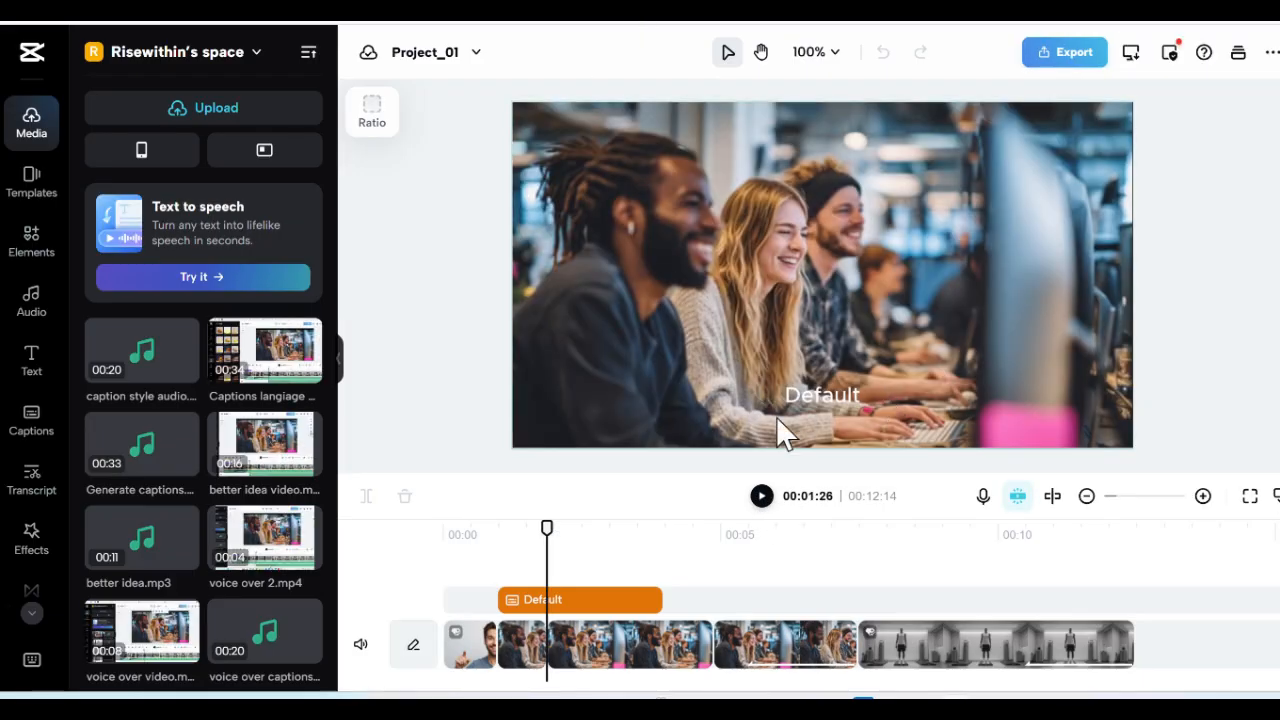
click(808, 393)
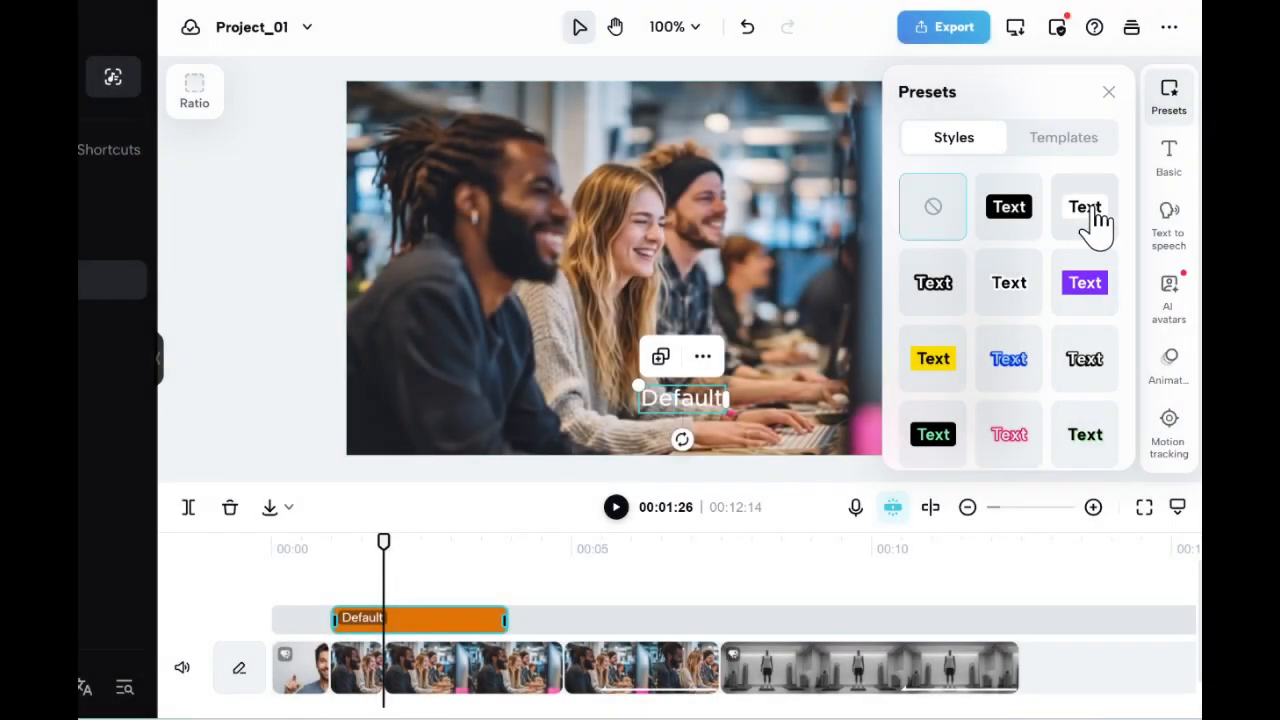
Step: Look through the caption template presets and set the Default caption's scale to 84%
click(1066, 142)
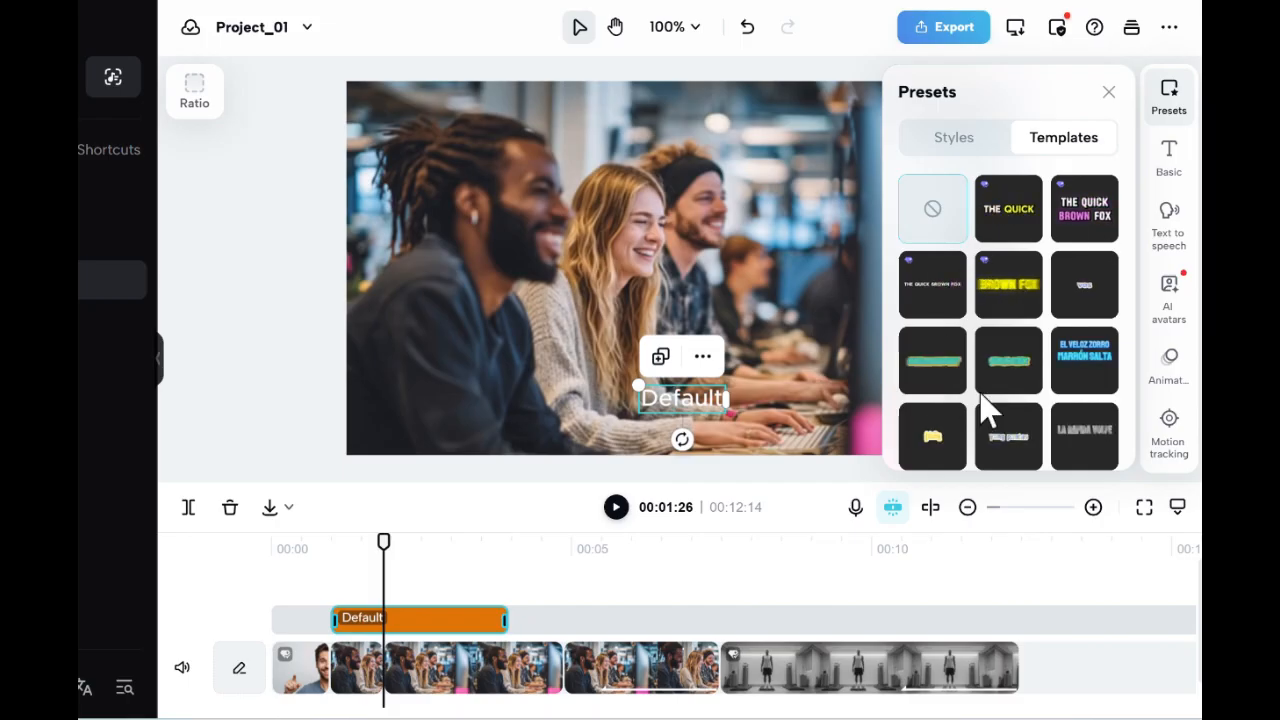
click(1170, 162)
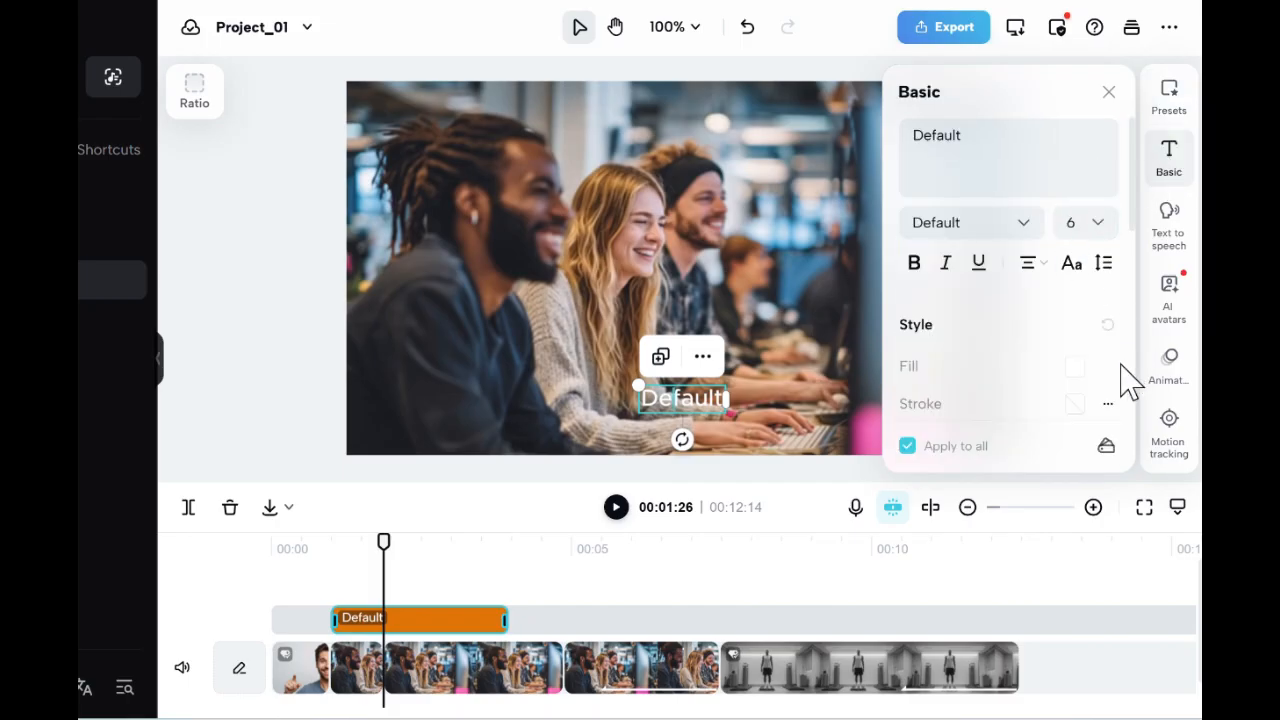
drag(1133, 214, 1152, 374)
drag(917, 329, 930, 296)
mouse_move(987, 207)
mouse_down()
mouse_move(952, 212)
mouse_move(1006, 223)
mouse_up()
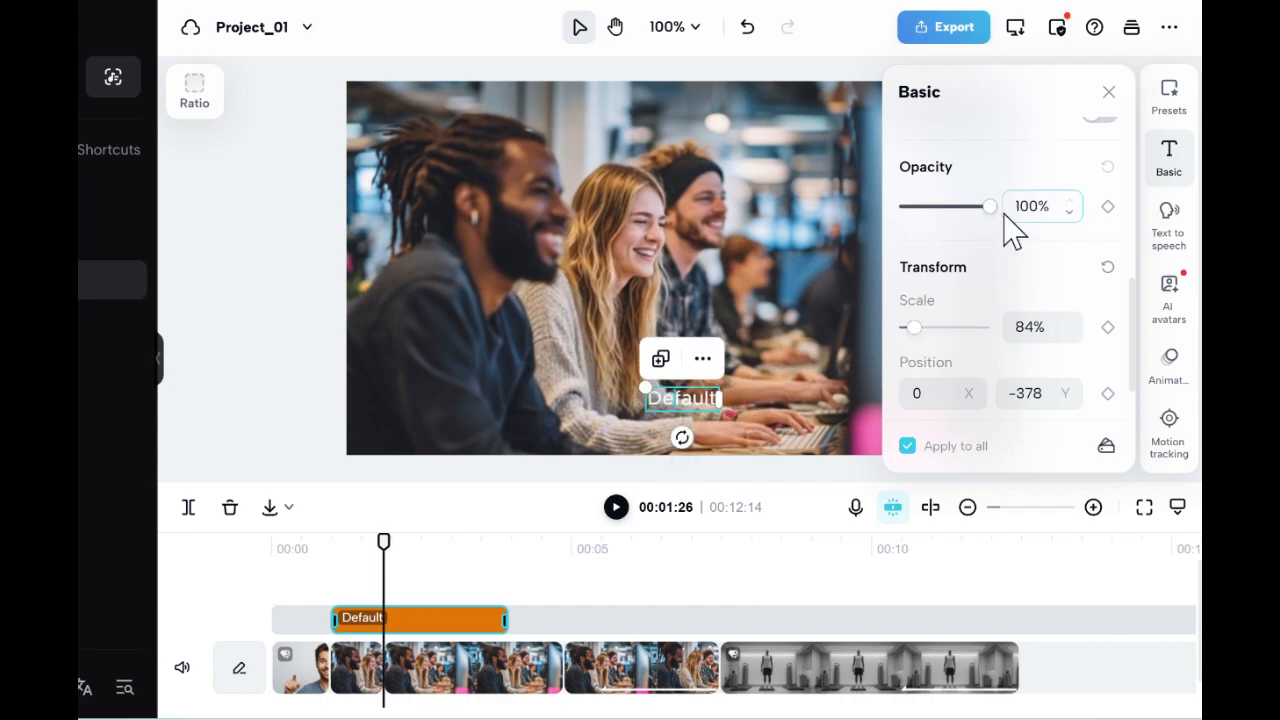
Step: Try the glow effect on the Default caption, turn it off again and review the caption's opacity and transform settings
click(1170, 100)
click(1166, 155)
drag(1140, 230, 1140, 371)
click(1100, 177)
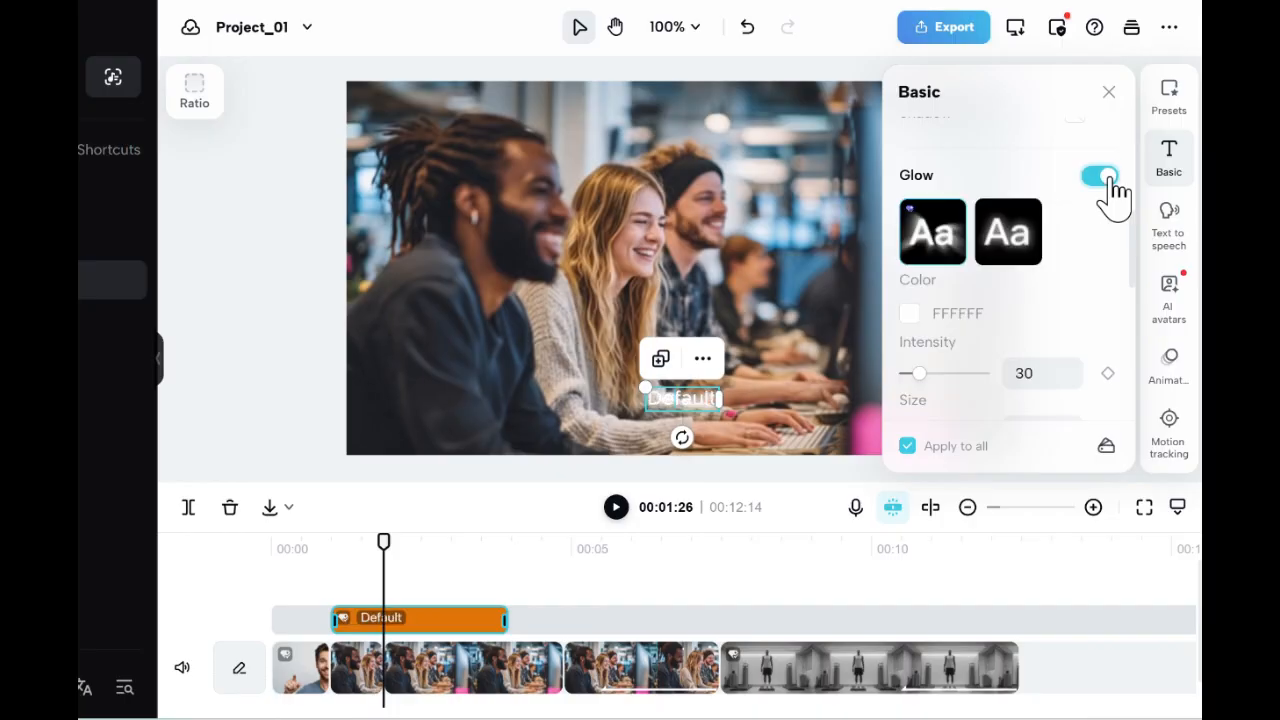
click(1100, 177)
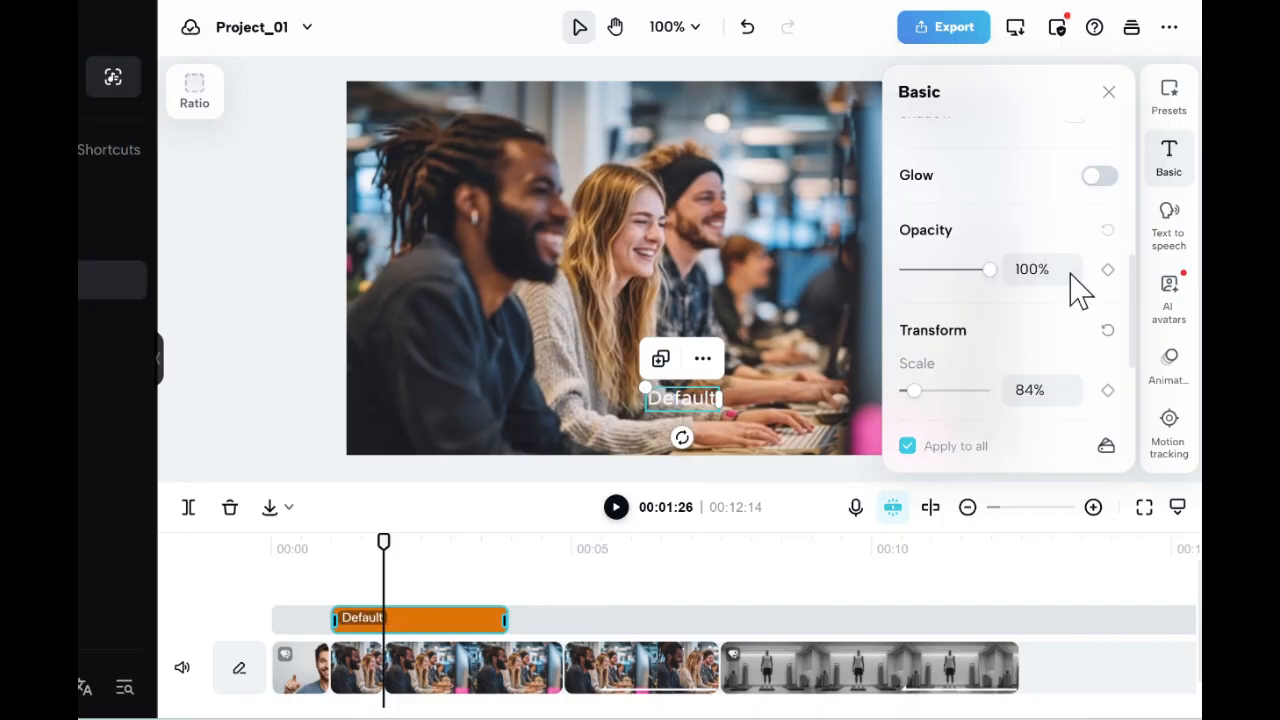
mouse_move(920, 394)
mouse_down()
mouse_move(955, 394)
mouse_move(914, 392)
mouse_up()
scroll(1138, 370, down, 3)
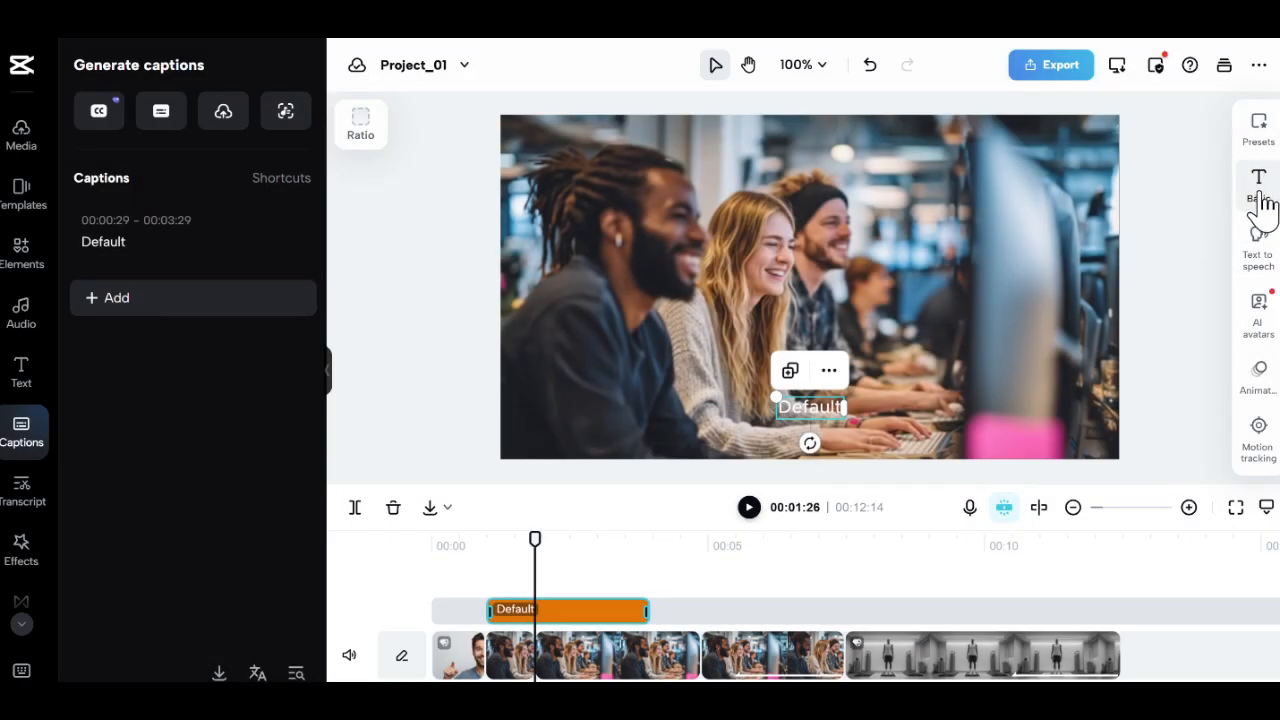
Step: Italicize the Default caption's text and apply the Rotational caption animation to it
click(1262, 190)
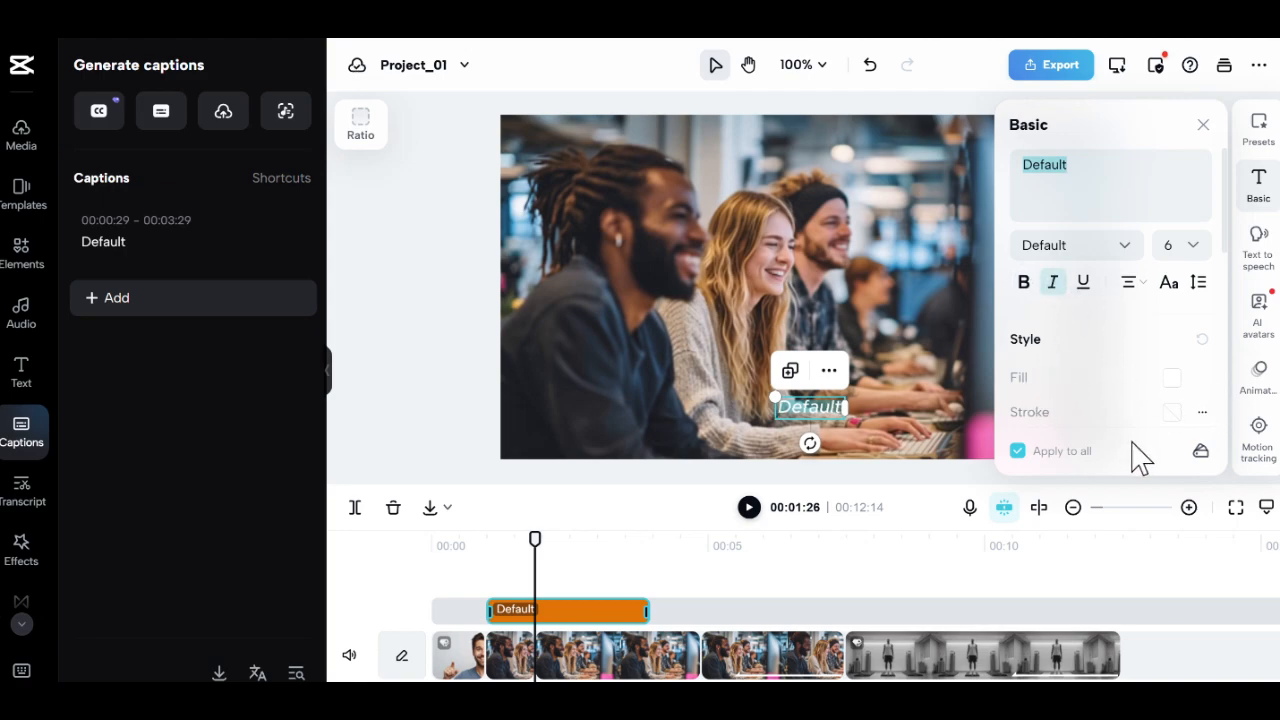
click(1259, 385)
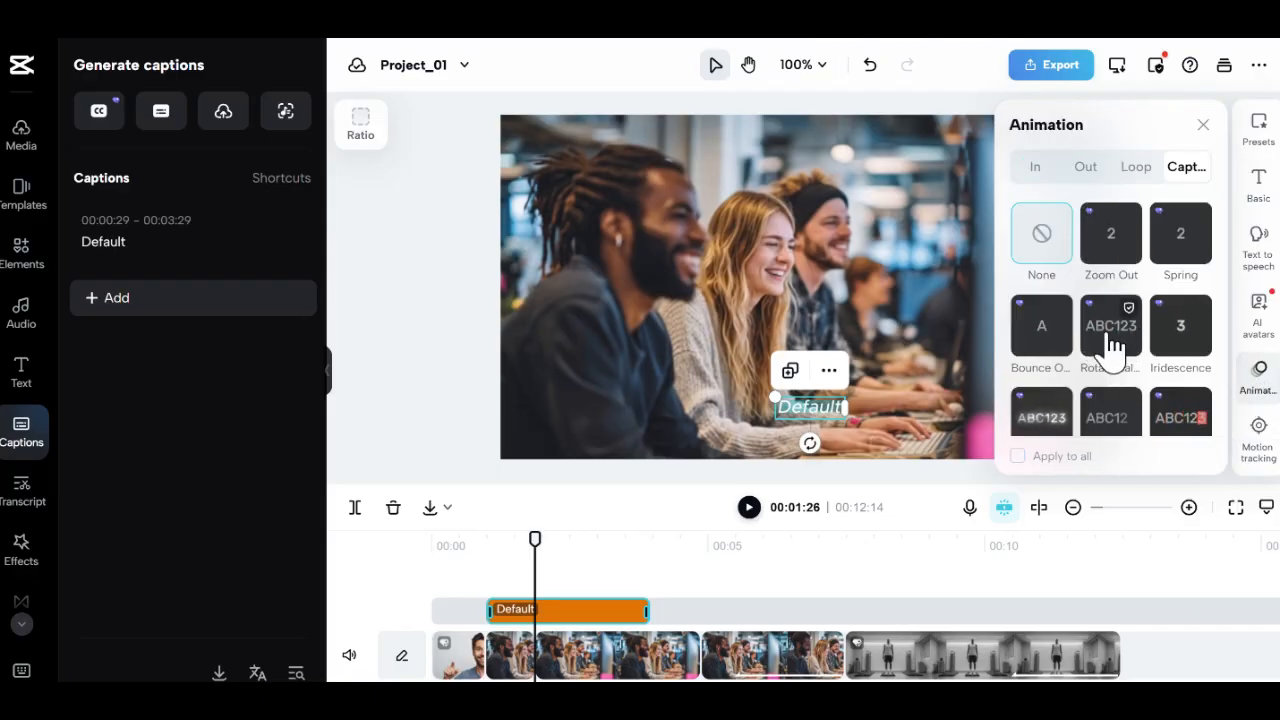
click(1113, 340)
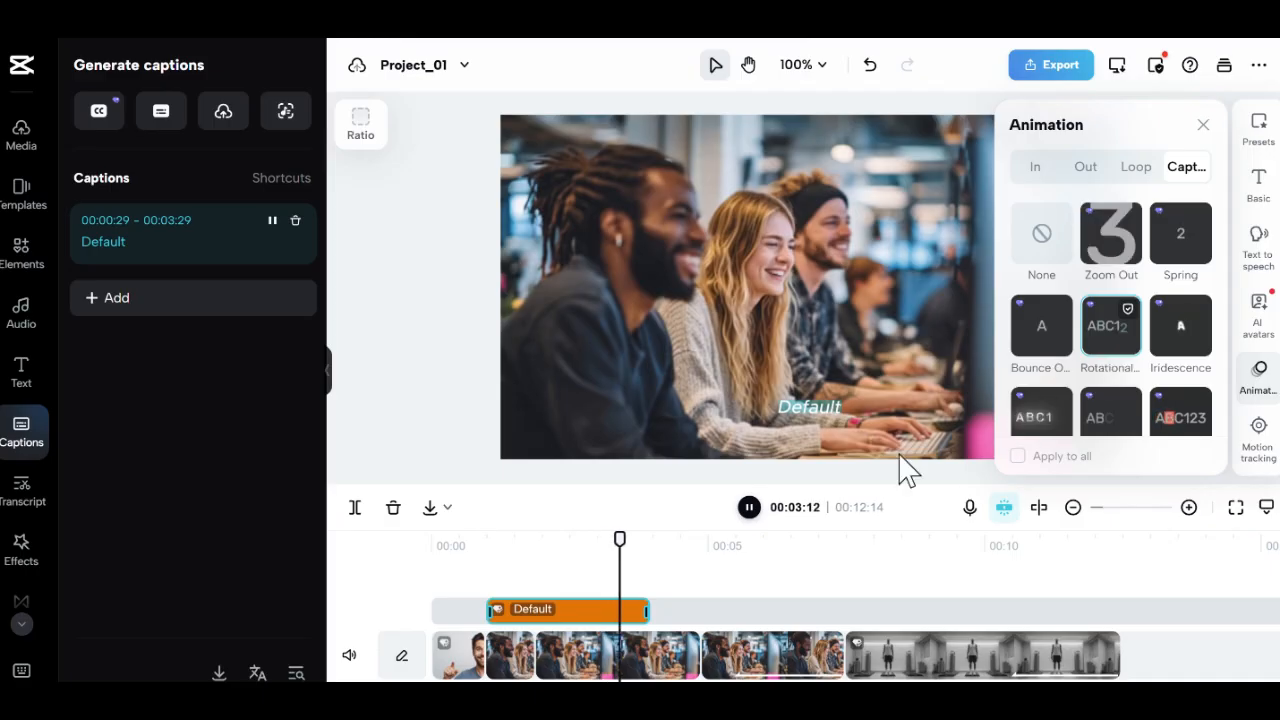
Step: Widen the Default caption's text box towards the pink object in the preview image
click(816, 407)
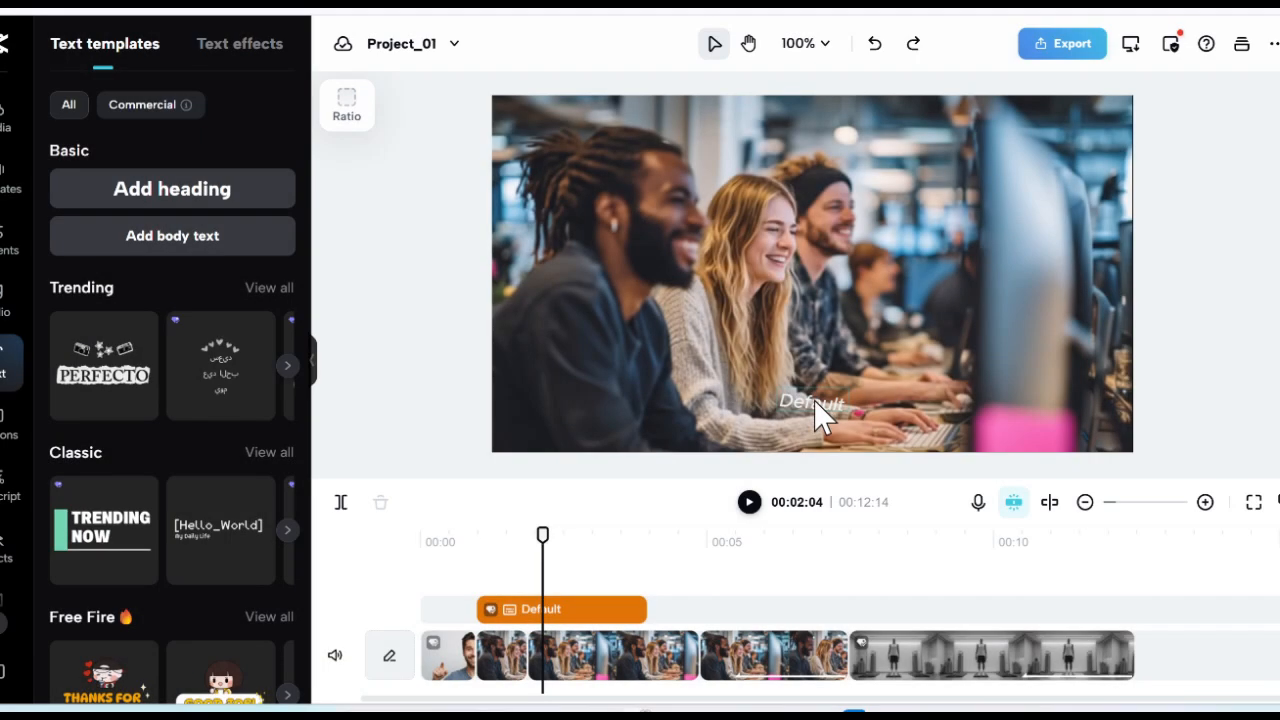
click(816, 406)
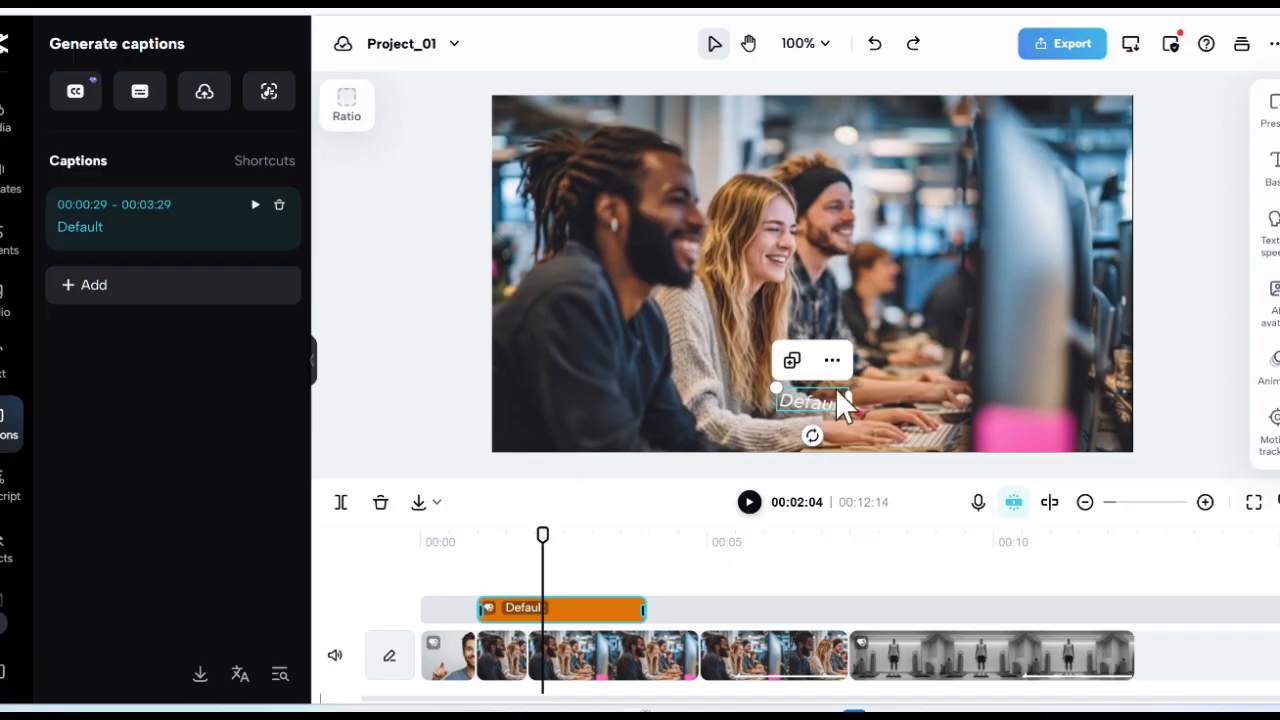
drag(849, 397, 967, 386)
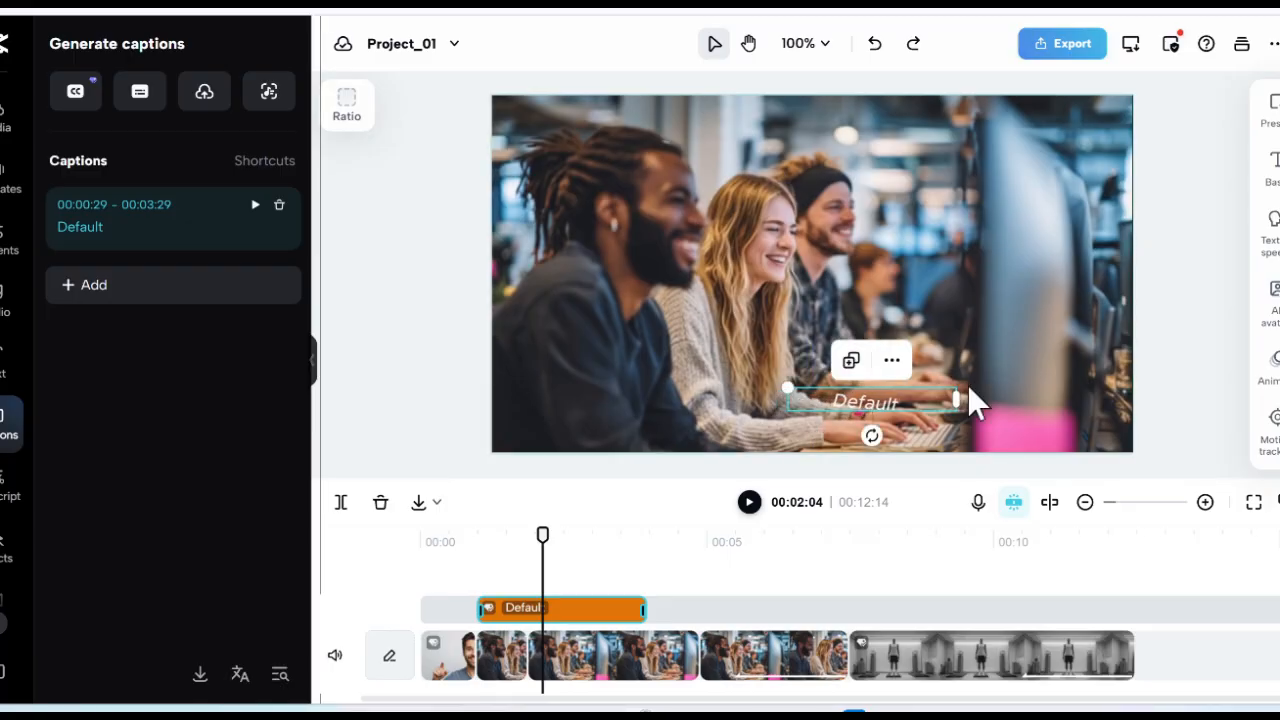
click(671, 405)
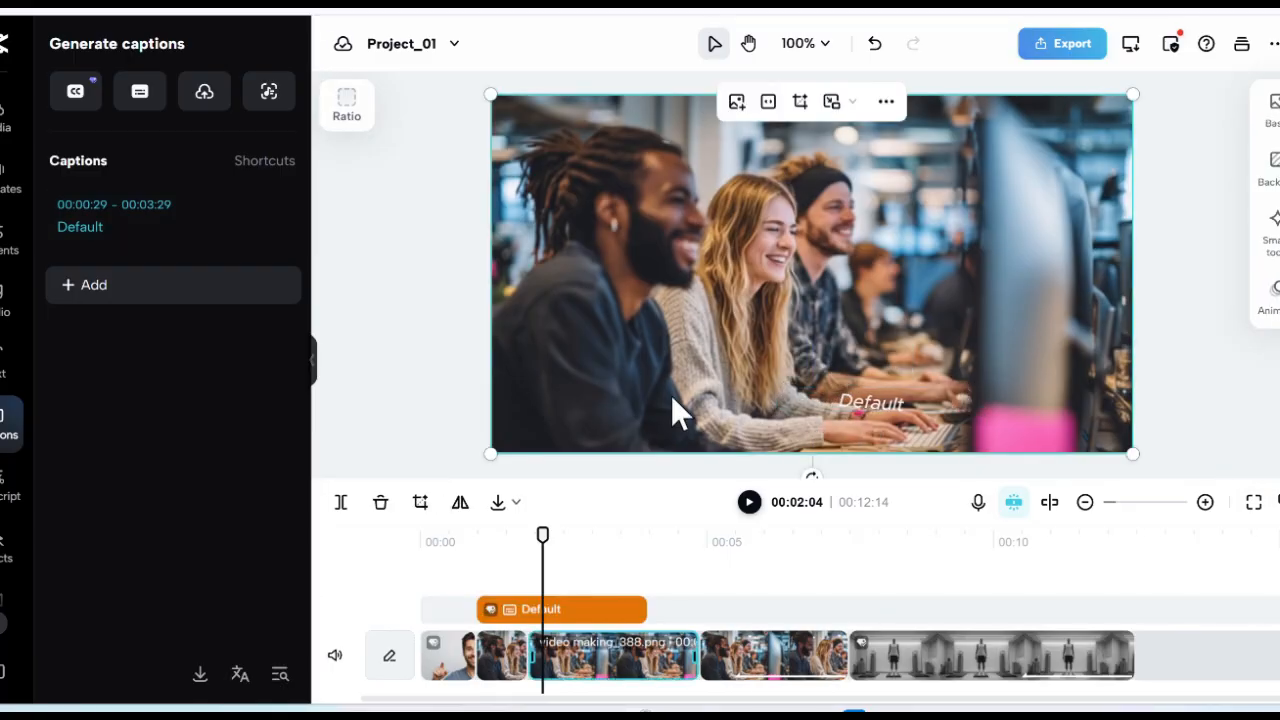
Step: Add a heading, change its text to Vacation and place it to start at about 00:04 on the timeline
click(14, 376)
click(168, 192)
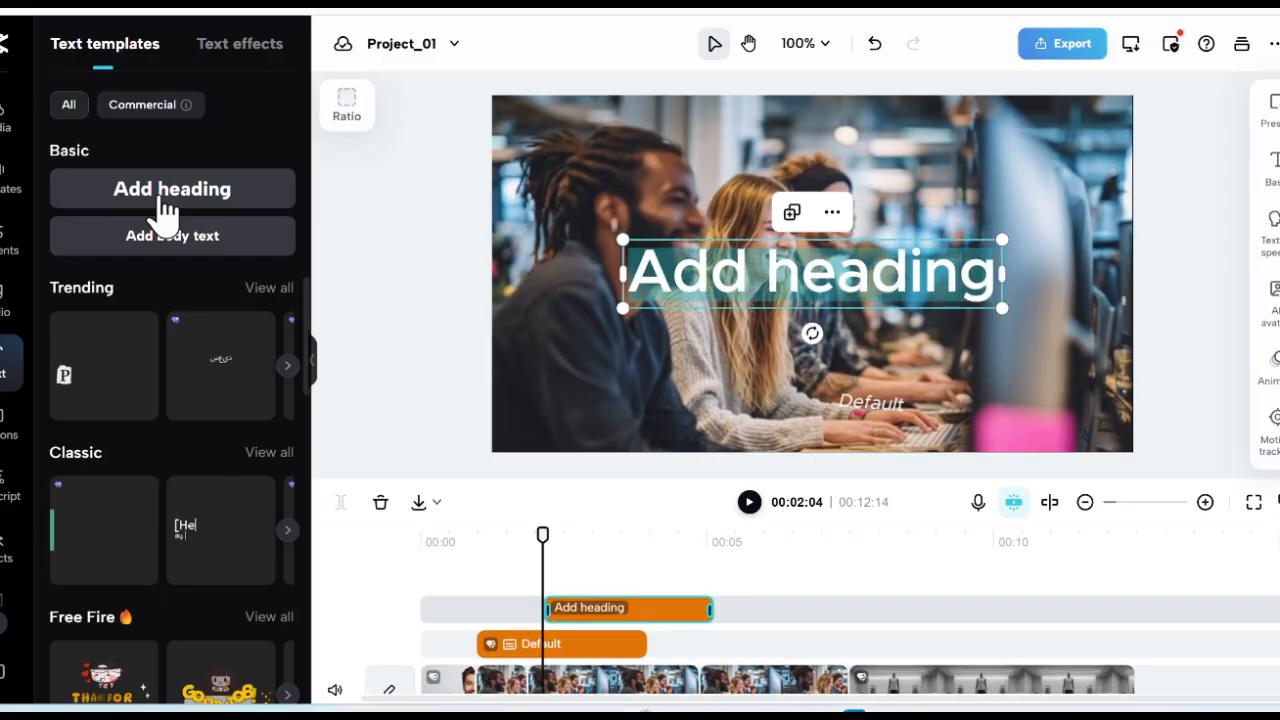
click(766, 272)
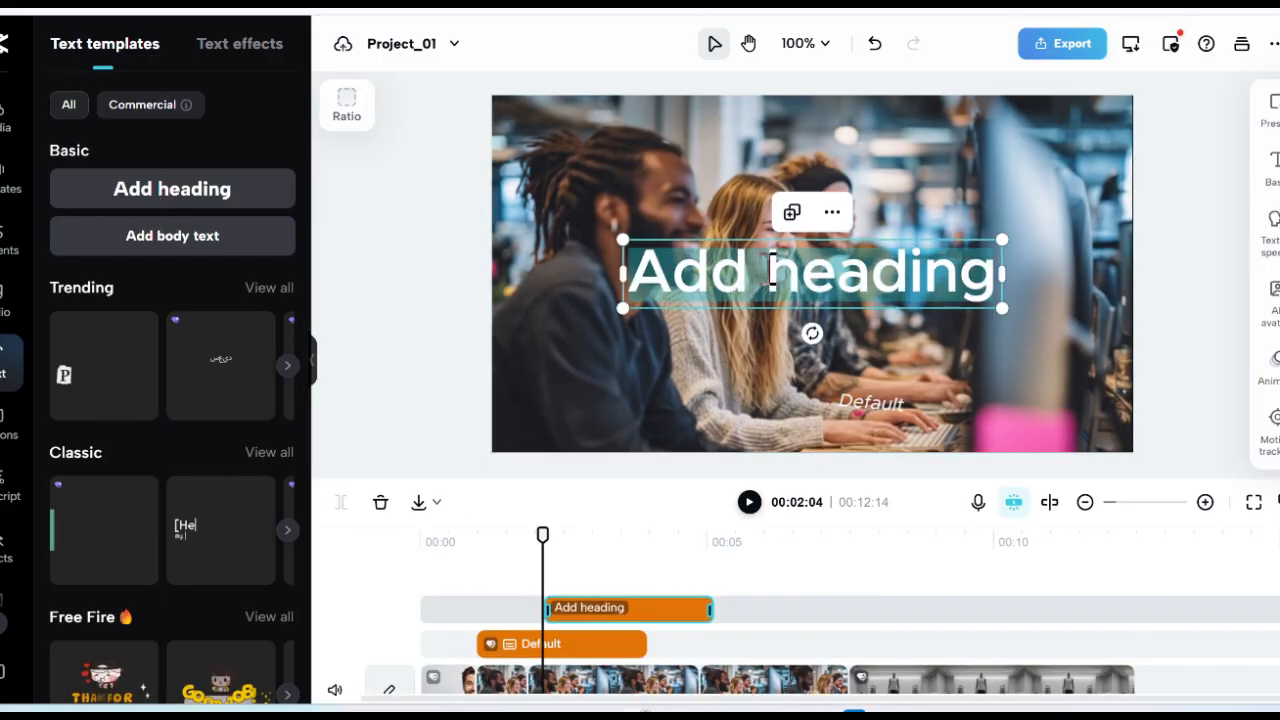
key(BackSpace)
key(BackSpace)
key(BackSpace)
key(BackSpace)
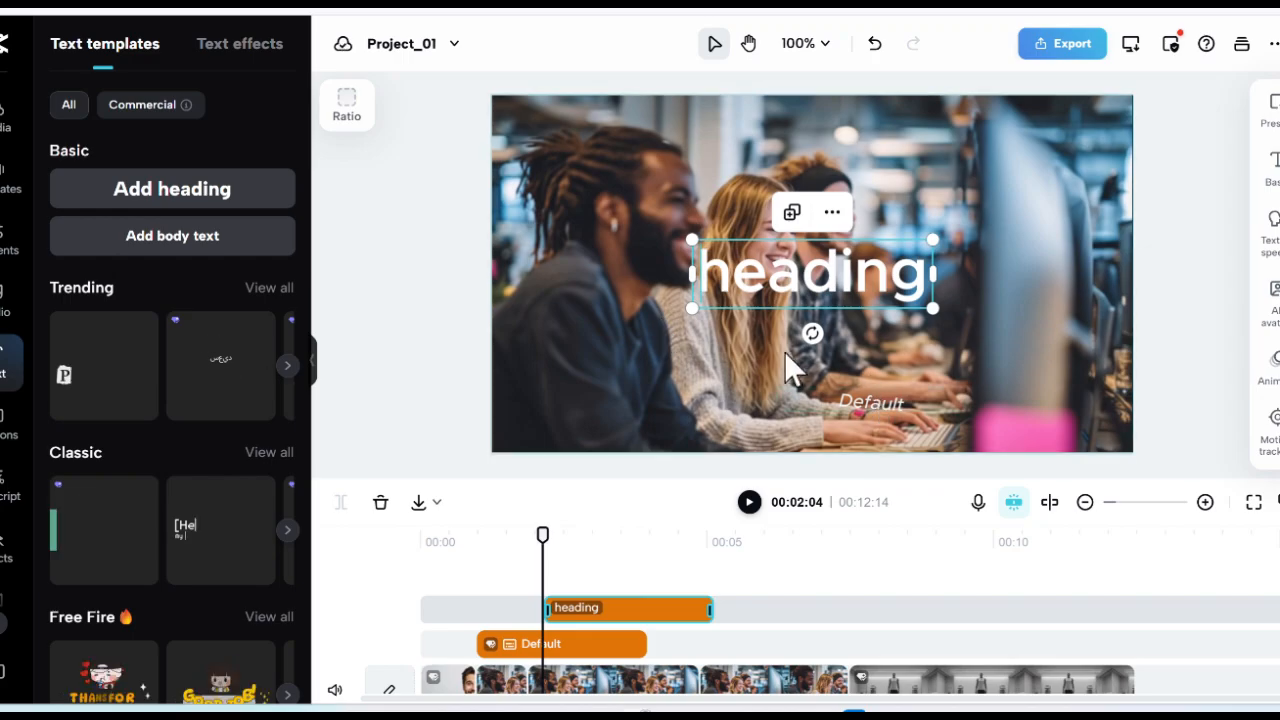
drag(658, 612, 697, 628)
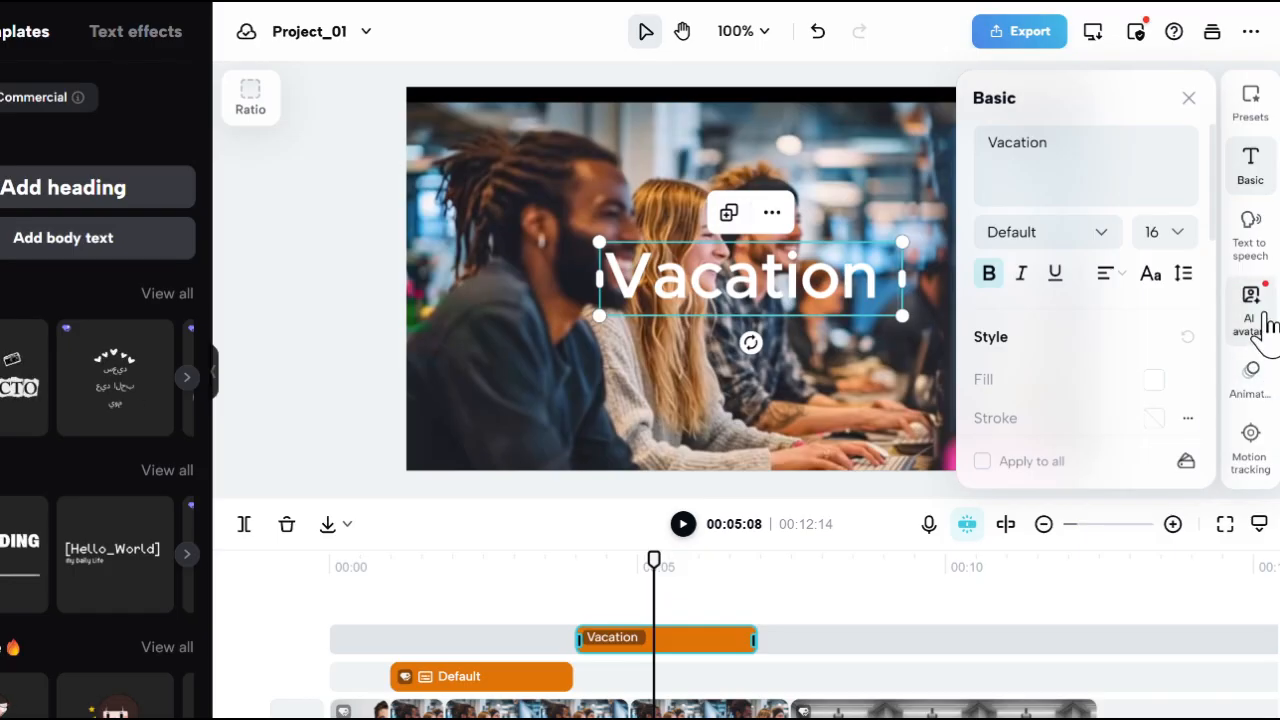
Step: Apply entrance and exit animations to the Vacation heading
click(1250, 385)
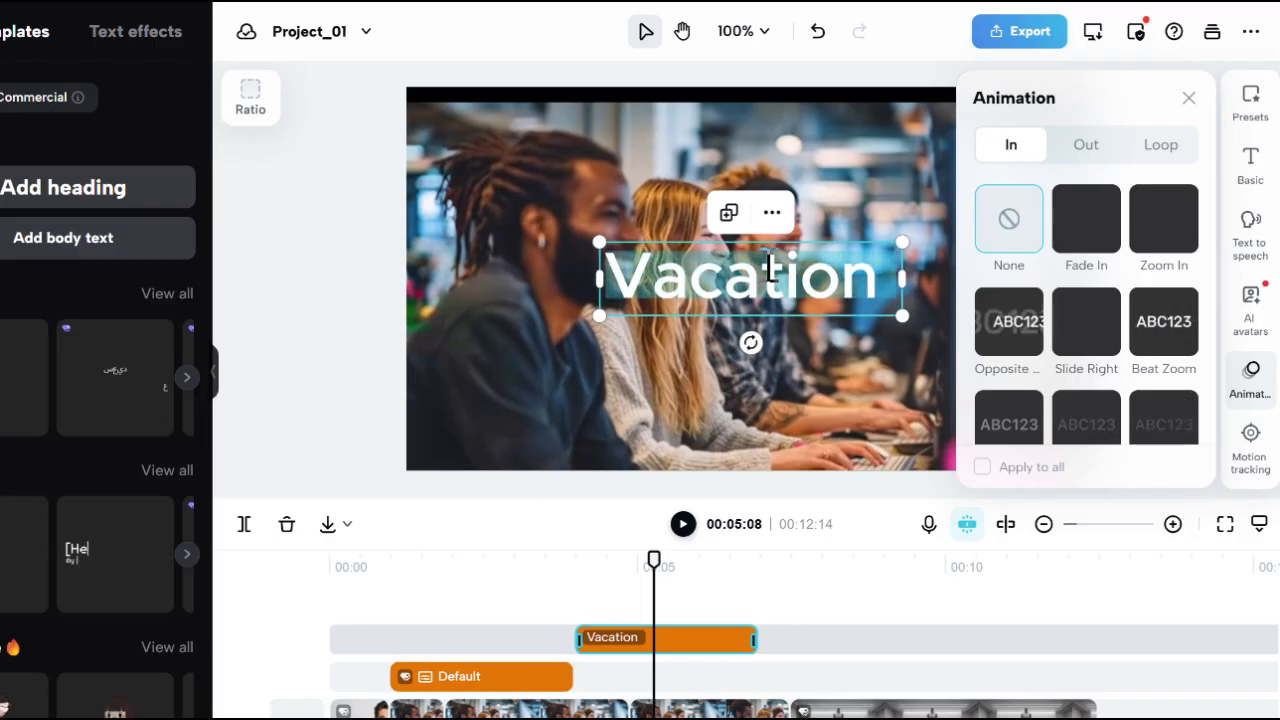
click(1170, 440)
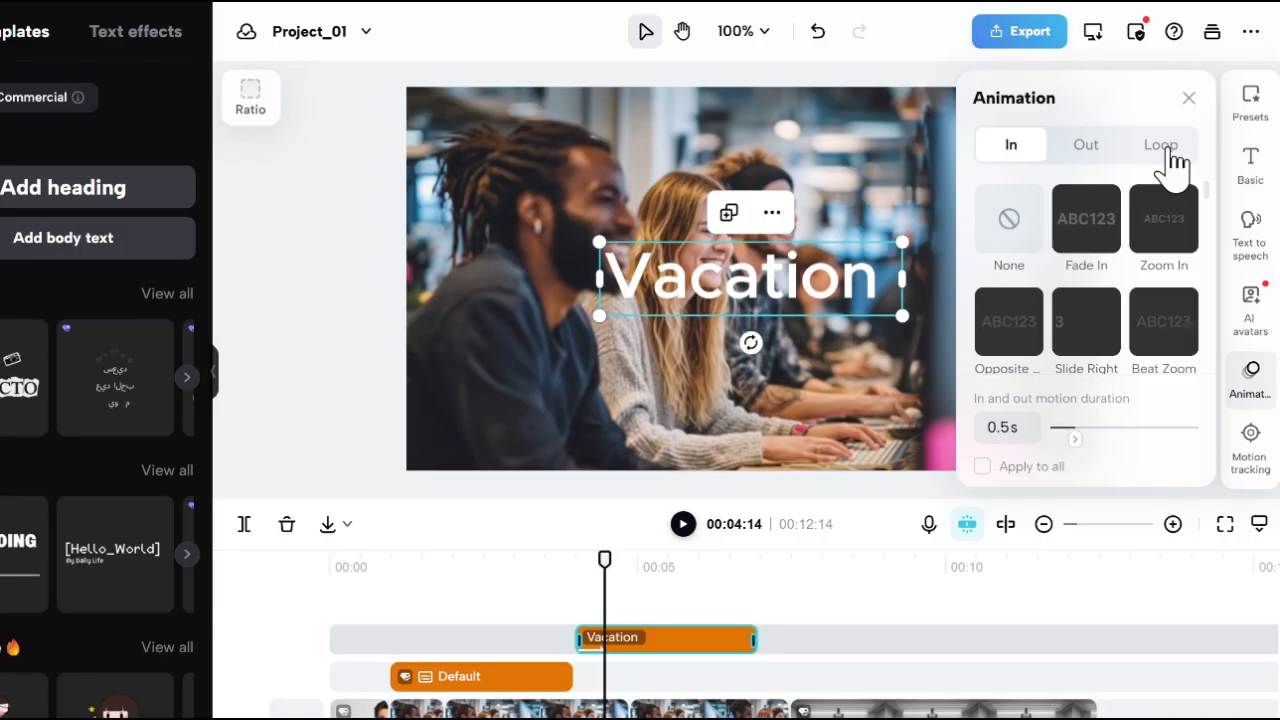
click(1094, 156)
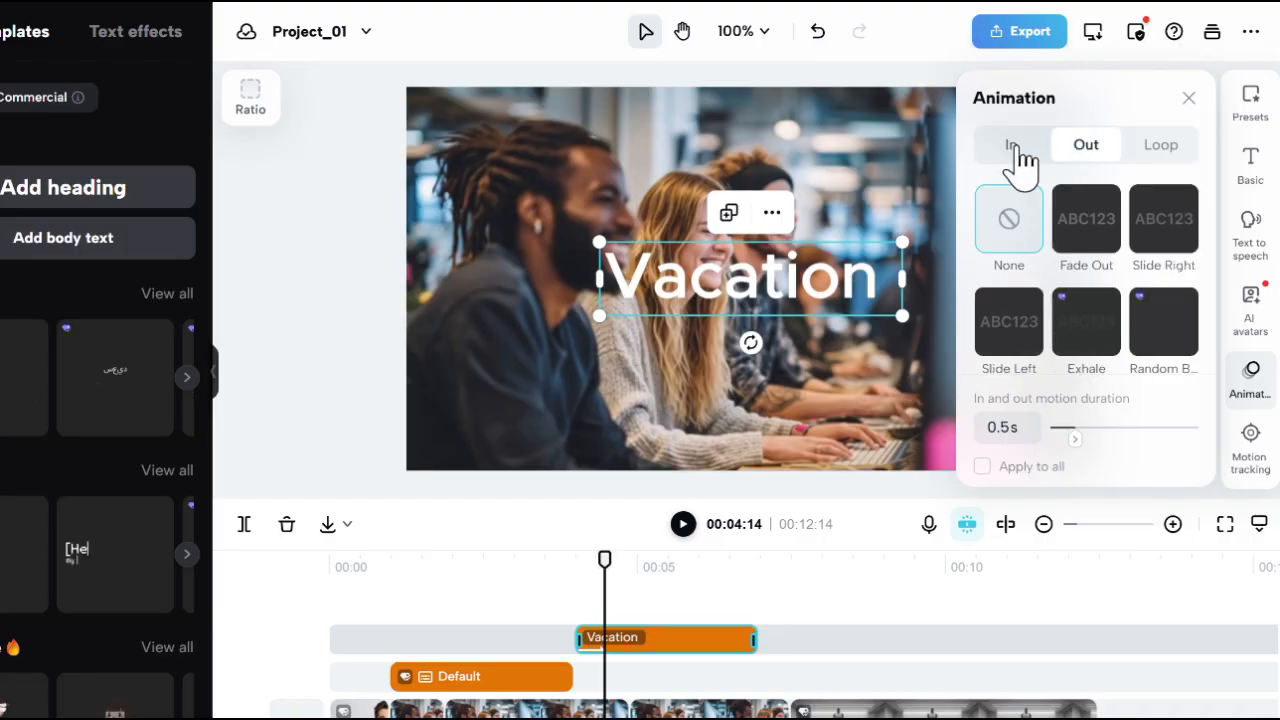
click(1010, 150)
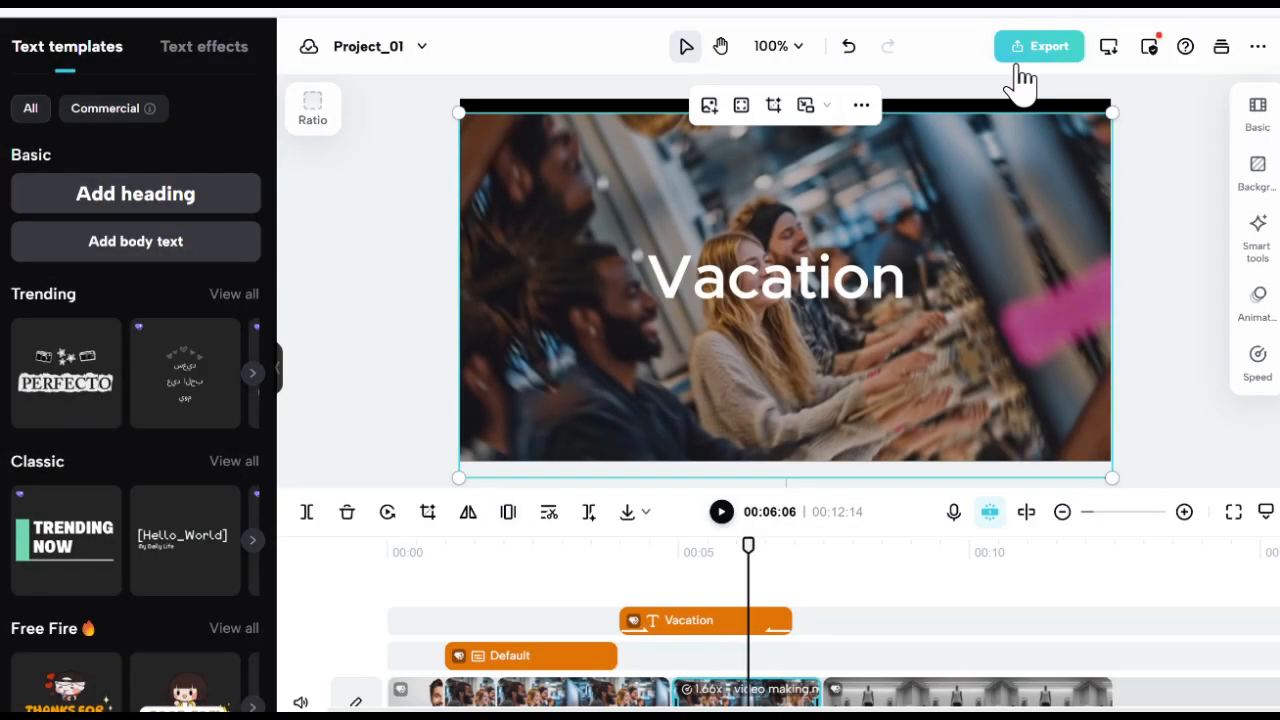
Step: Export the video for download as Project_0333 at 720p, recommended quality, 30fps, in MP4 format
click(1050, 58)
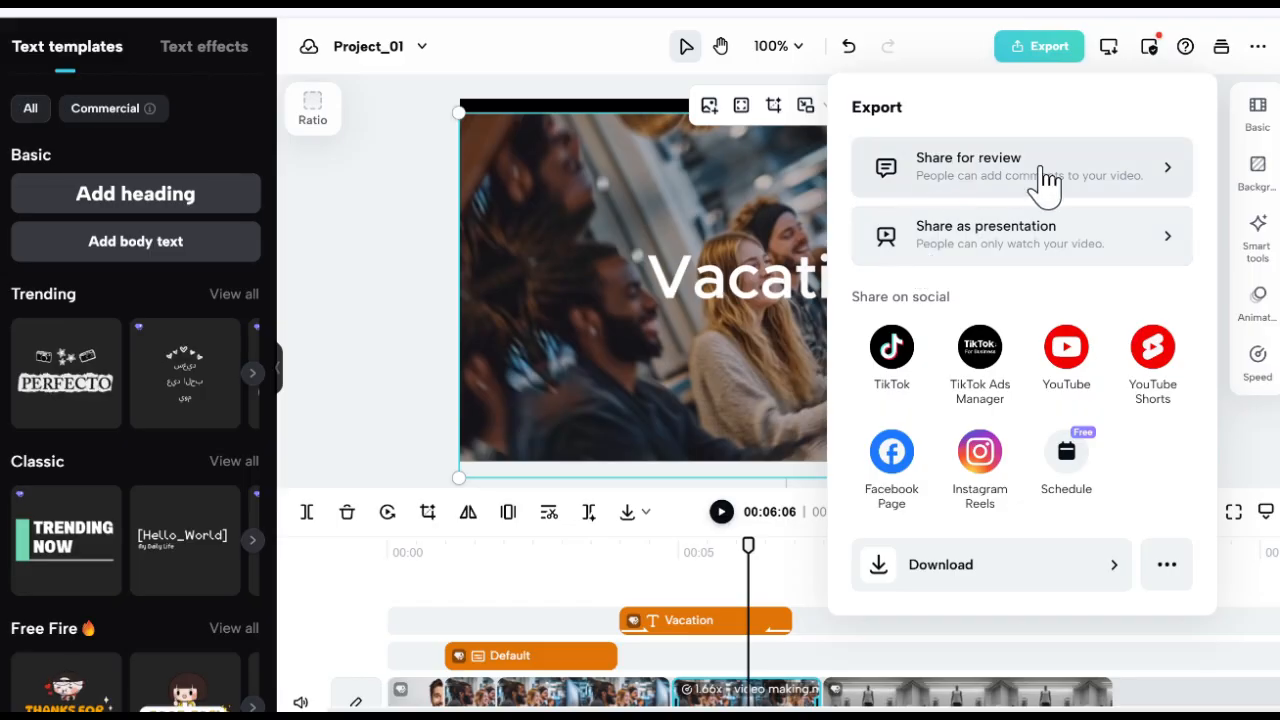
click(1113, 581)
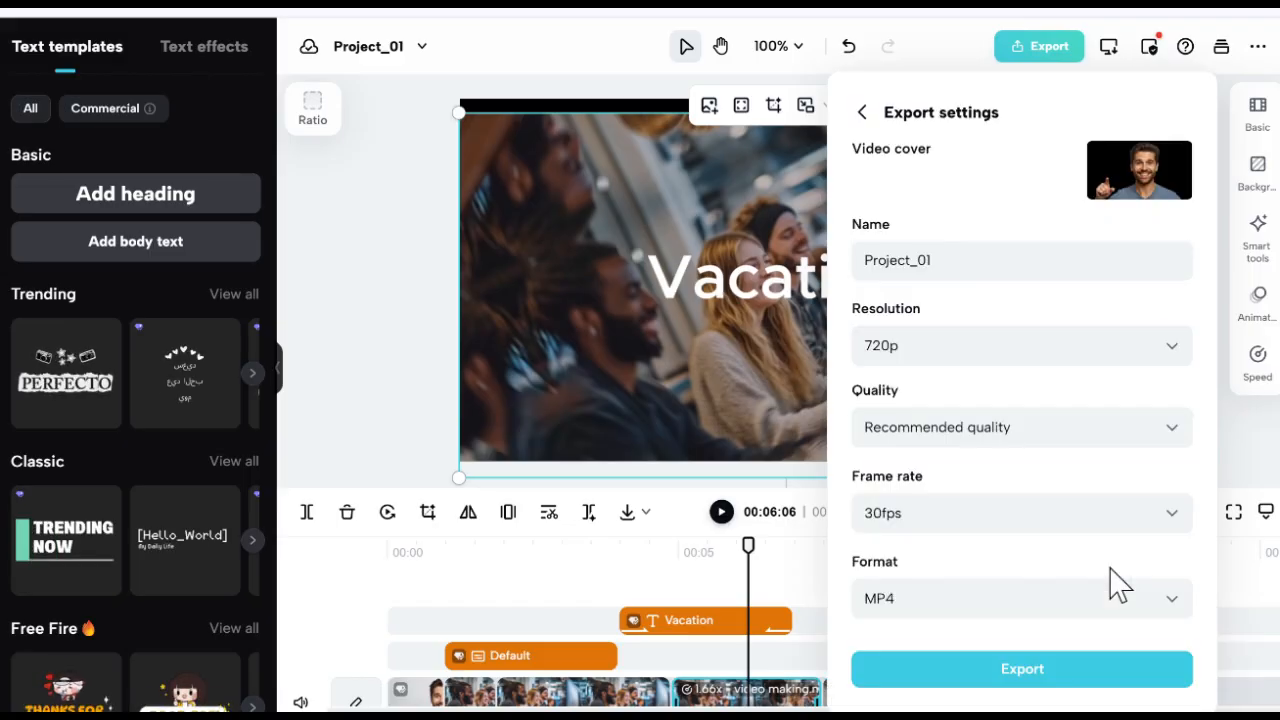
click(929, 259)
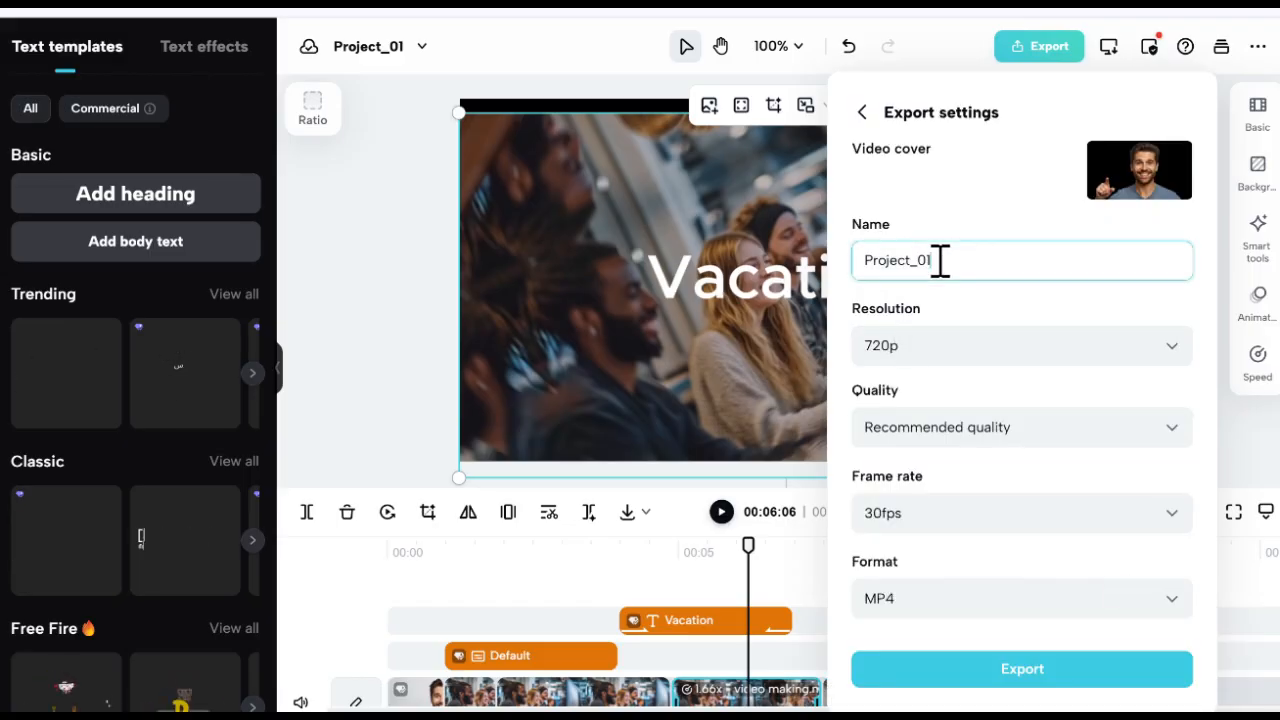
text(333)
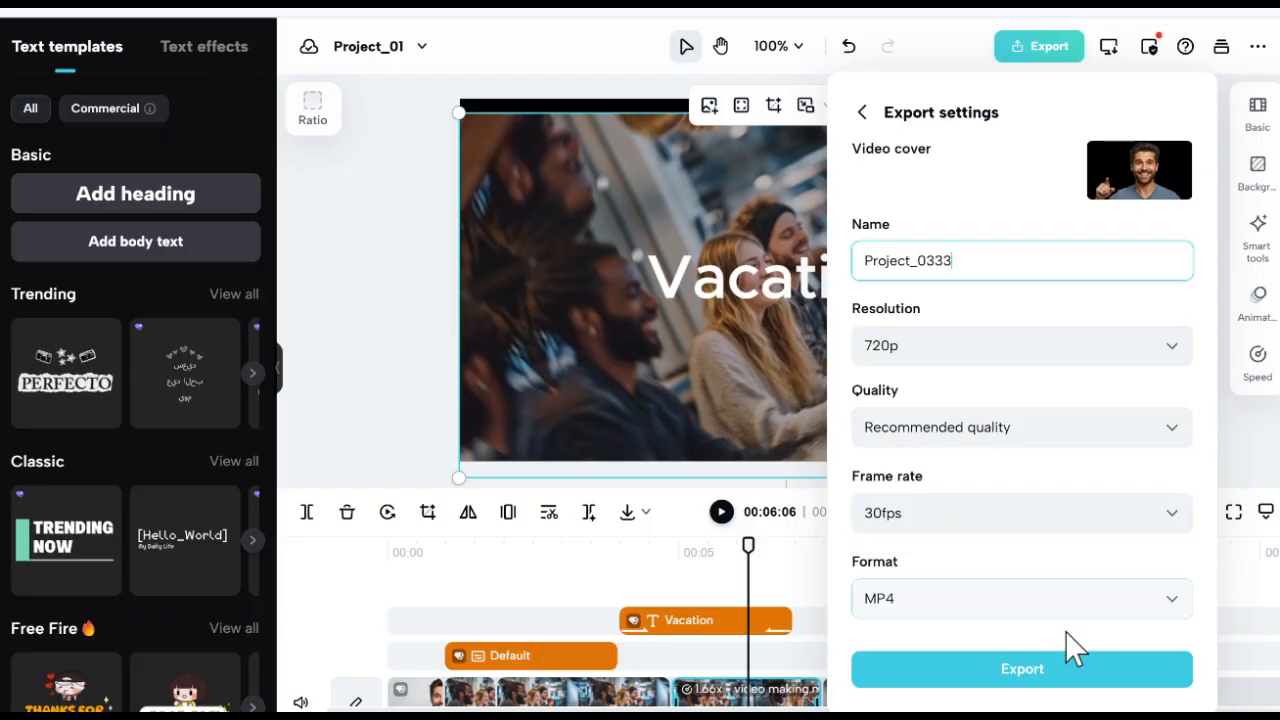
click(1058, 671)
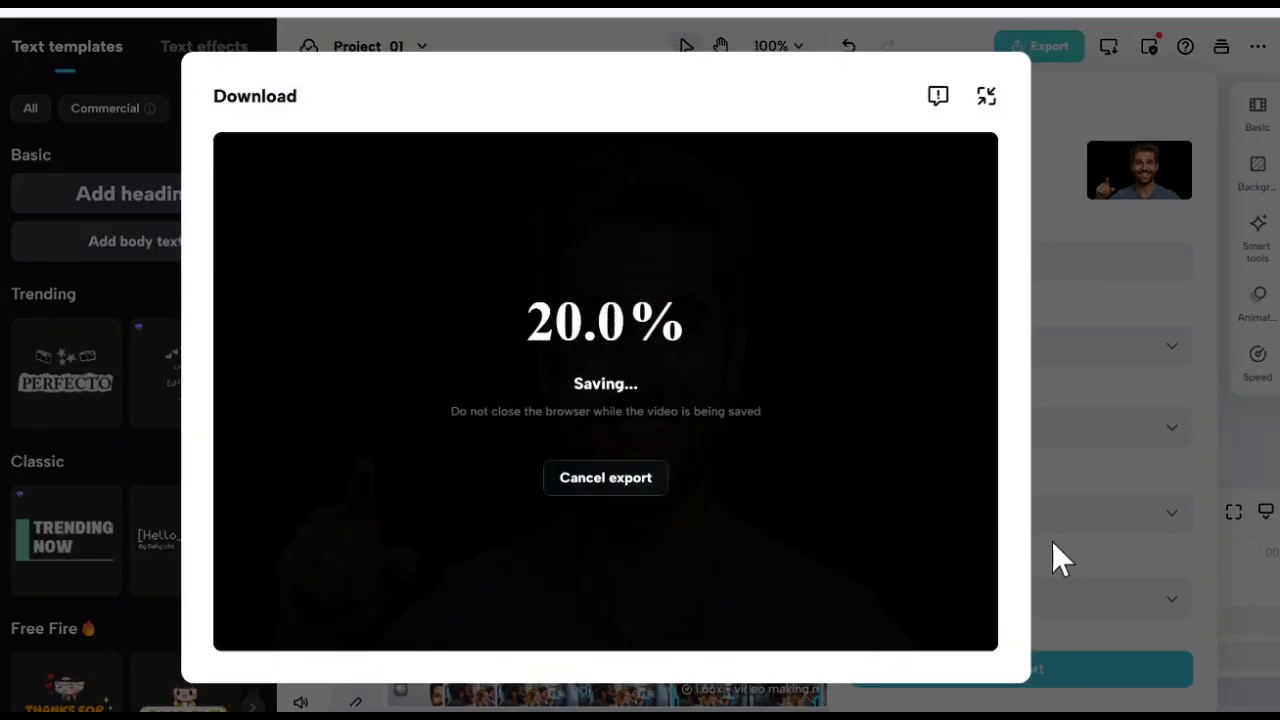